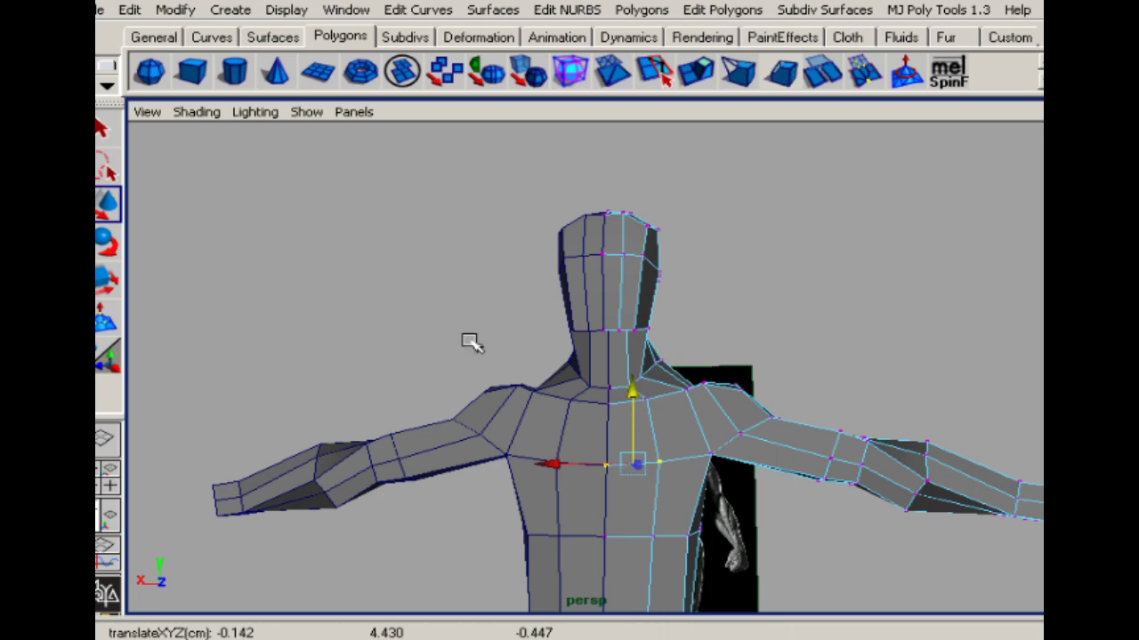
Adjust the position of the vertices along the top edge of the wrist at the end of the arm
alt+middle_drag(567, 424, 620, 369)
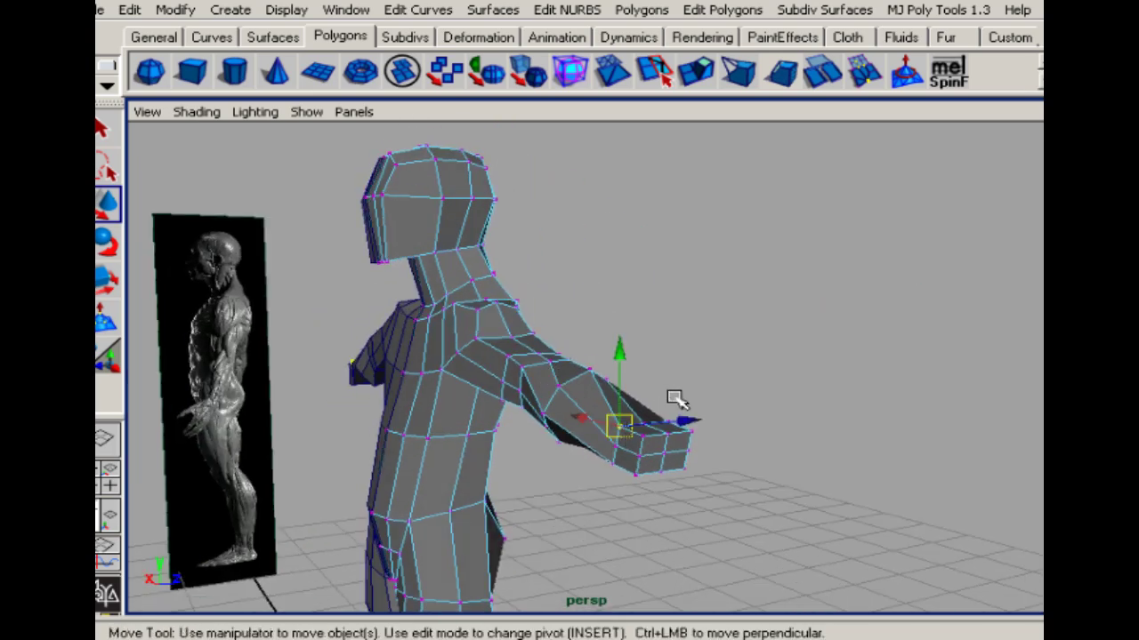
click(656, 426)
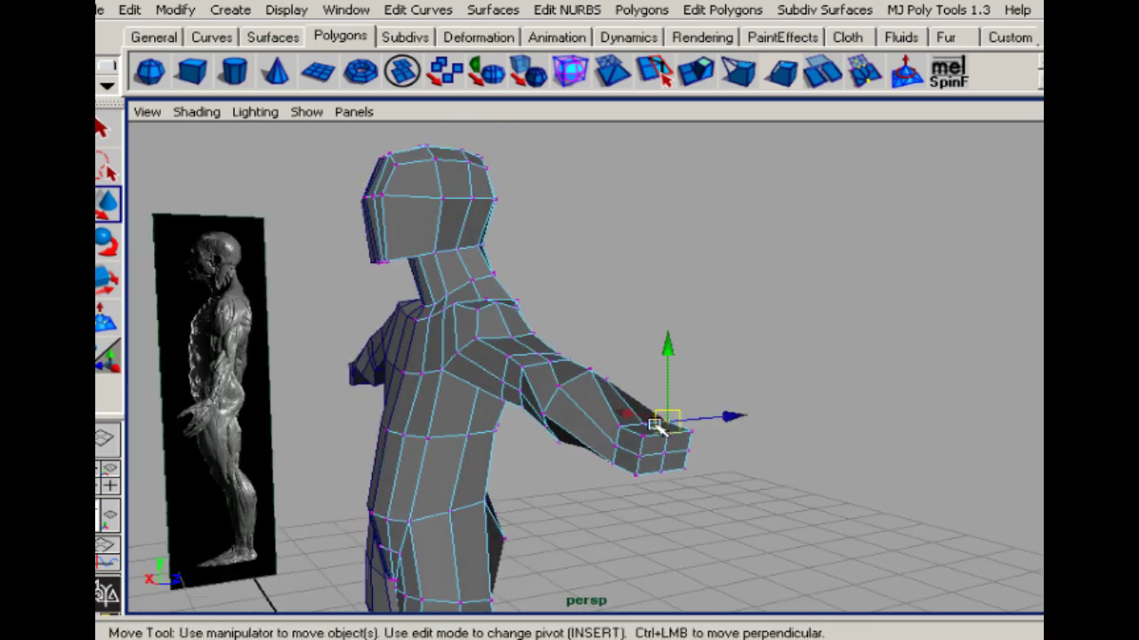
drag(647, 371, 755, 387)
Lower the front ankle vertices just above the foot
alt+right_drag(701, 381, 659, 477)
alt+drag(658, 477, 618, 521)
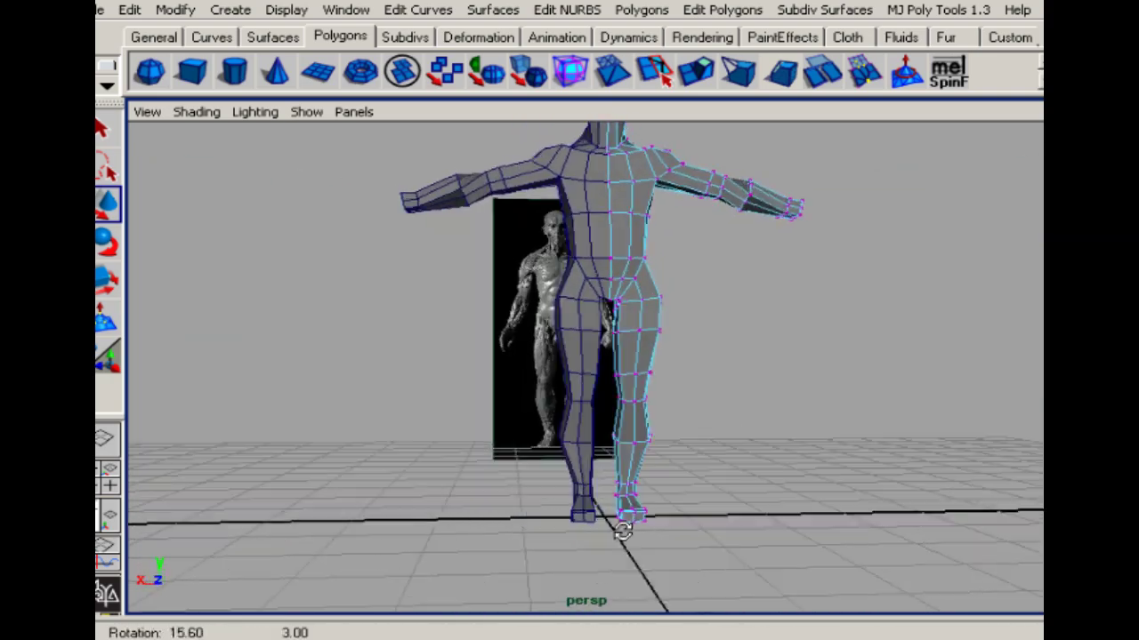
alt+right_drag(617, 521, 707, 406)
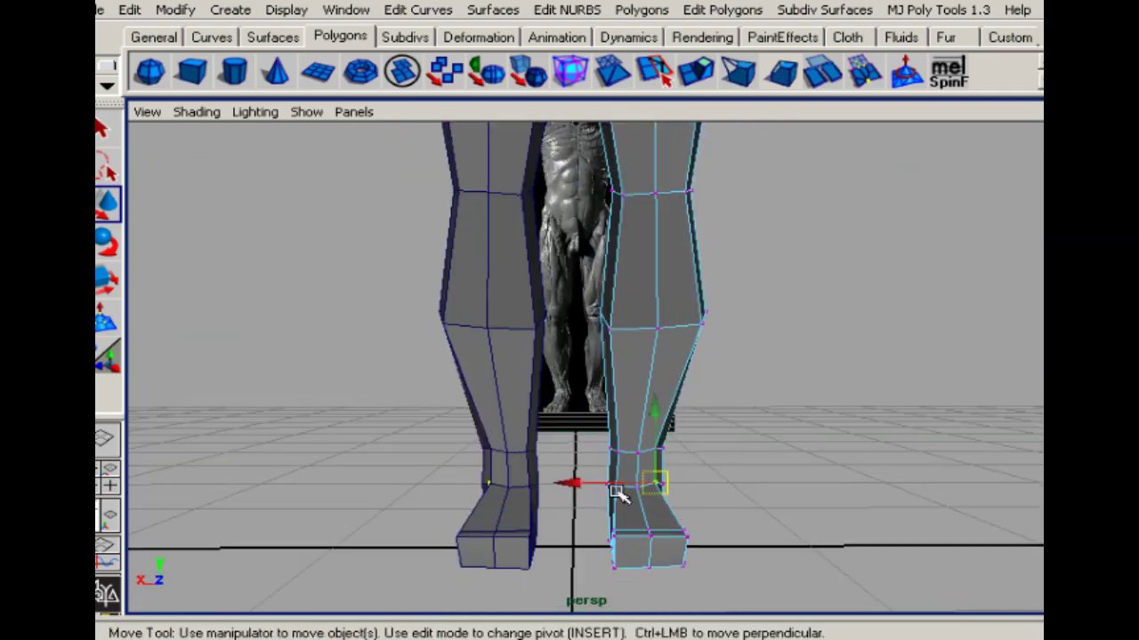
drag(650, 487, 638, 431)
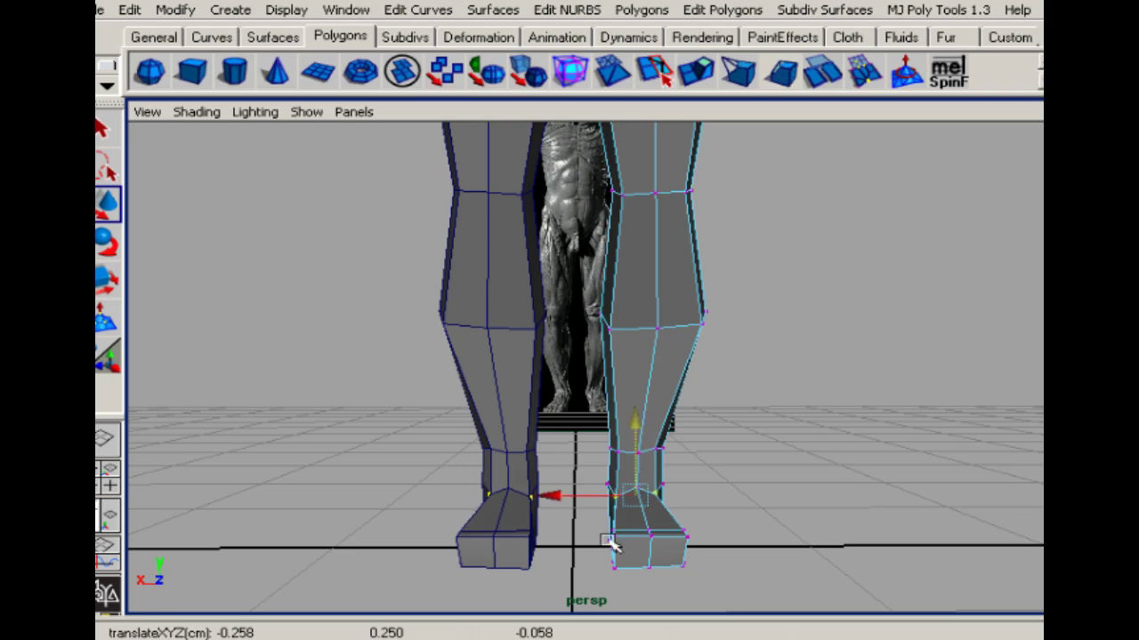
alt+drag(582, 494, 645, 361)
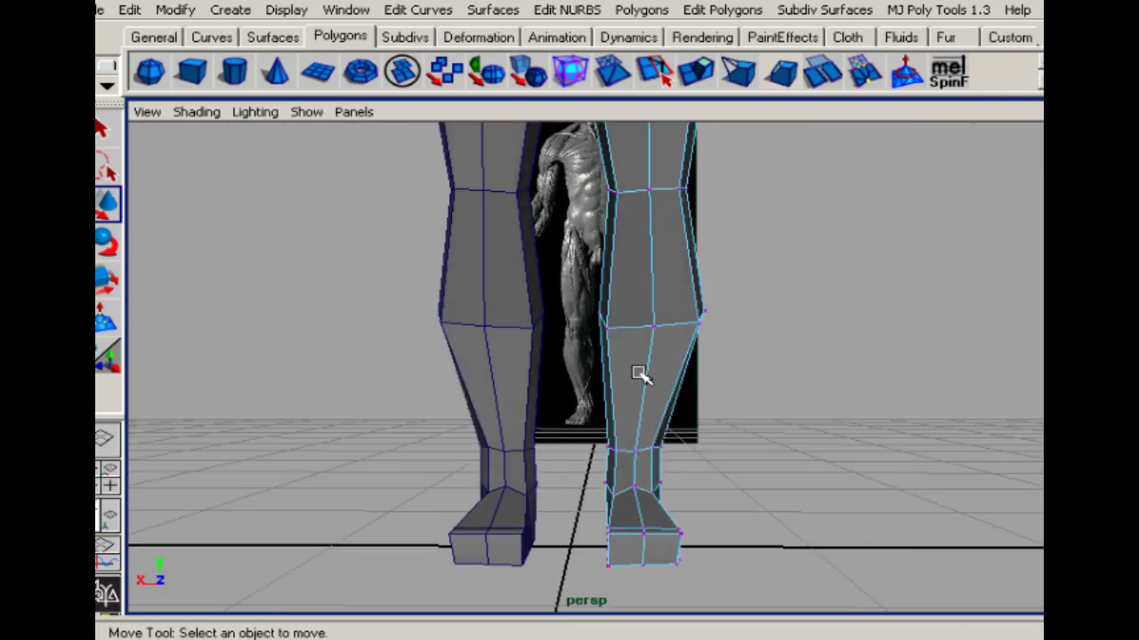
Narrow the end of the arm by scaling its outermost vertices inward along Z
alt+right_drag(639, 374, 178, 310)
alt+drag(178, 310, 455, 358)
alt+right_drag(455, 359, 580, 382)
alt+middle_drag(579, 381, 597, 338)
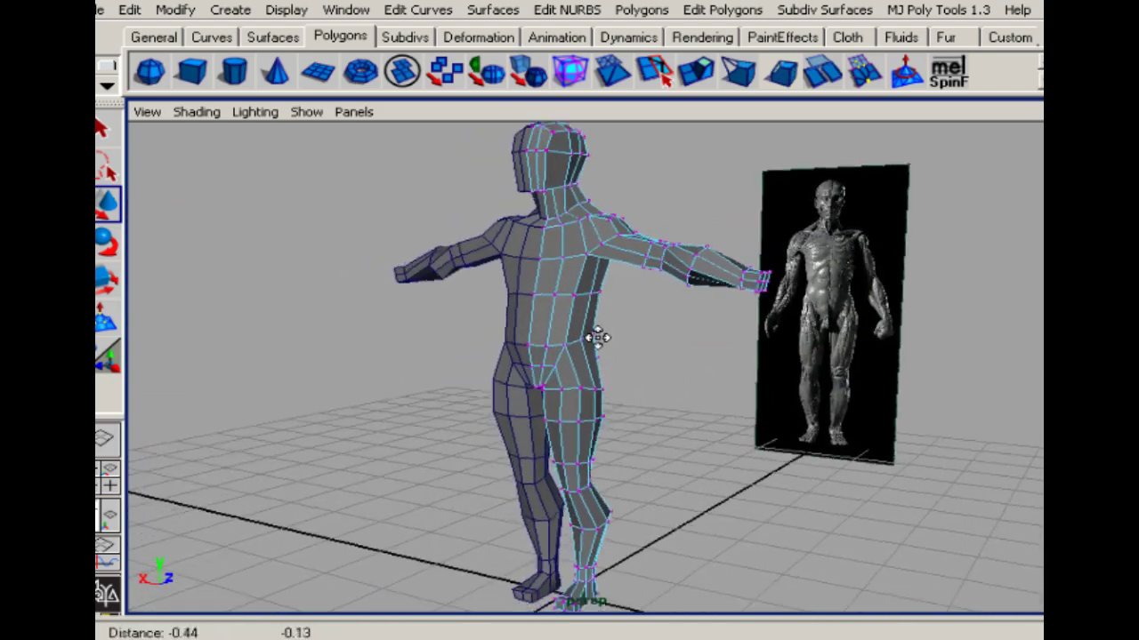
alt+drag(597, 338, 660, 288)
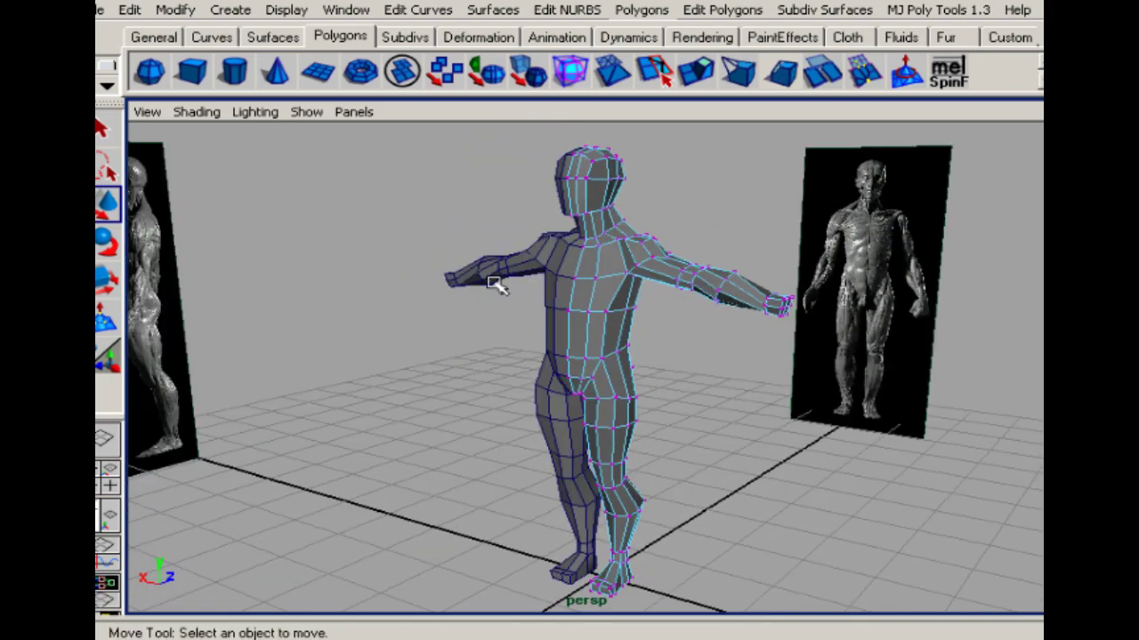
alt+middle_drag(636, 313, 454, 377)
alt+right_drag(455, 378, 831, 394)
alt+drag(831, 394, 553, 500)
key(r)
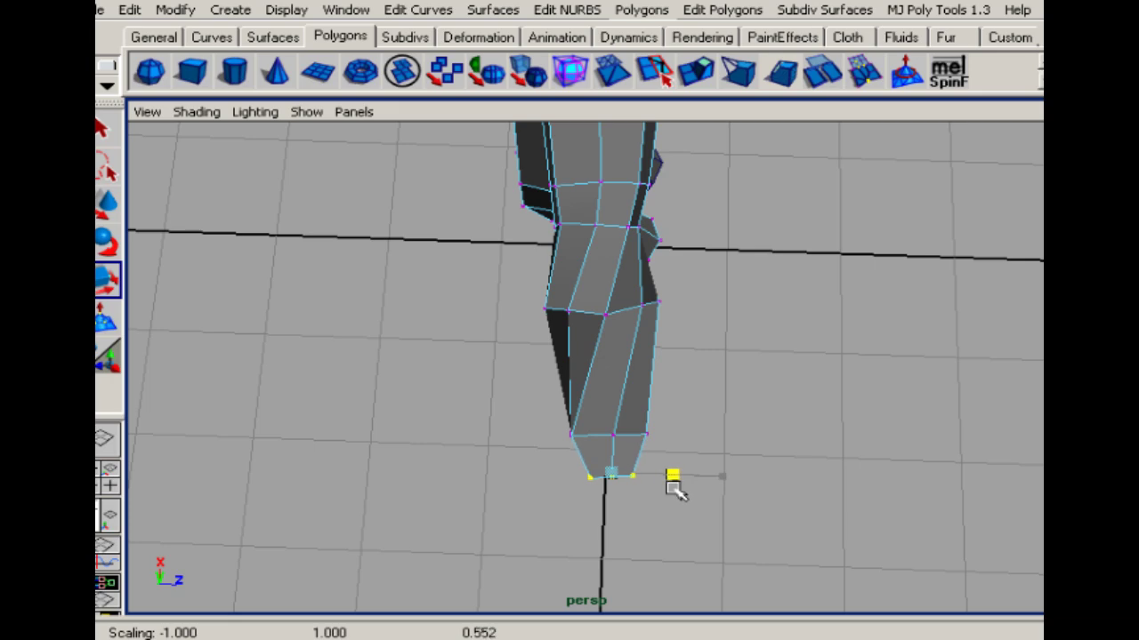
alt+drag(608, 507, 660, 304)
click(643, 476)
Extrude the two faces on the front side of the hand block outward along Z
right_drag(651, 297, 653, 310)
click(652, 312)
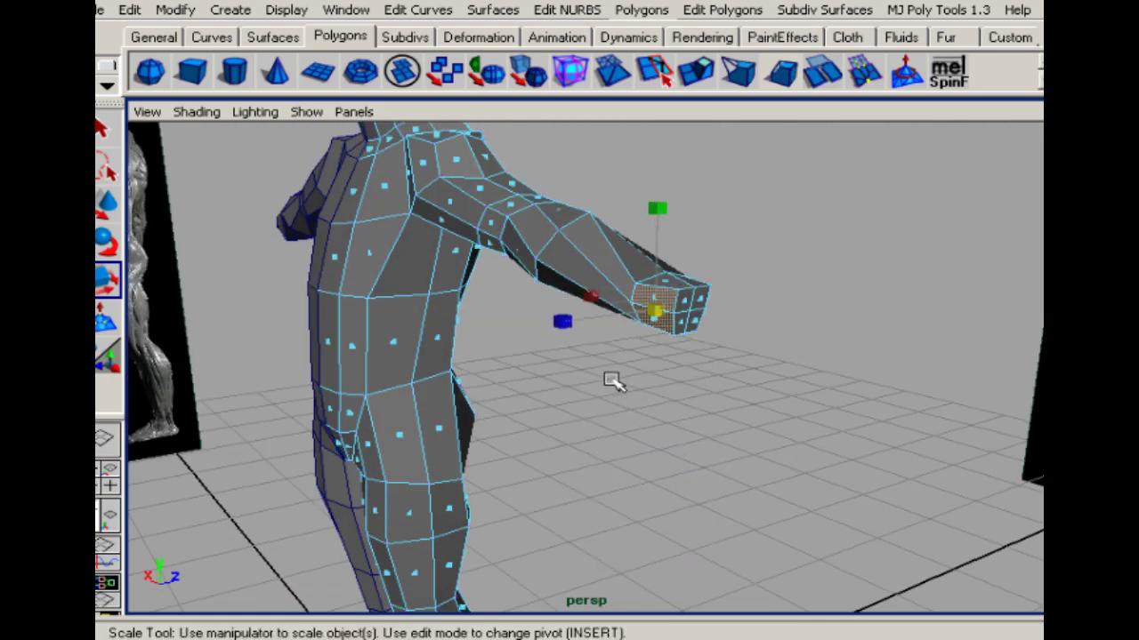
alt+drag(612, 381, 503, 459)
key(t)
key(w)
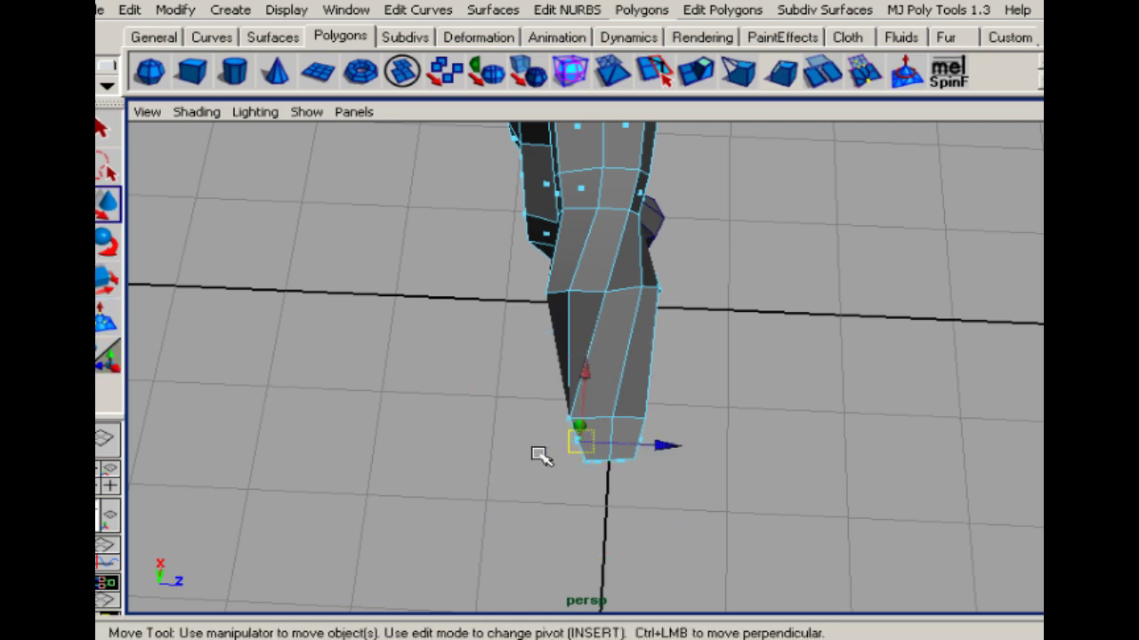
drag(669, 451, 635, 452)
Pull the vertices of the front-side extrusion inward to taper it toward the wrist
alt+right_drag(583, 442, 973, 351)
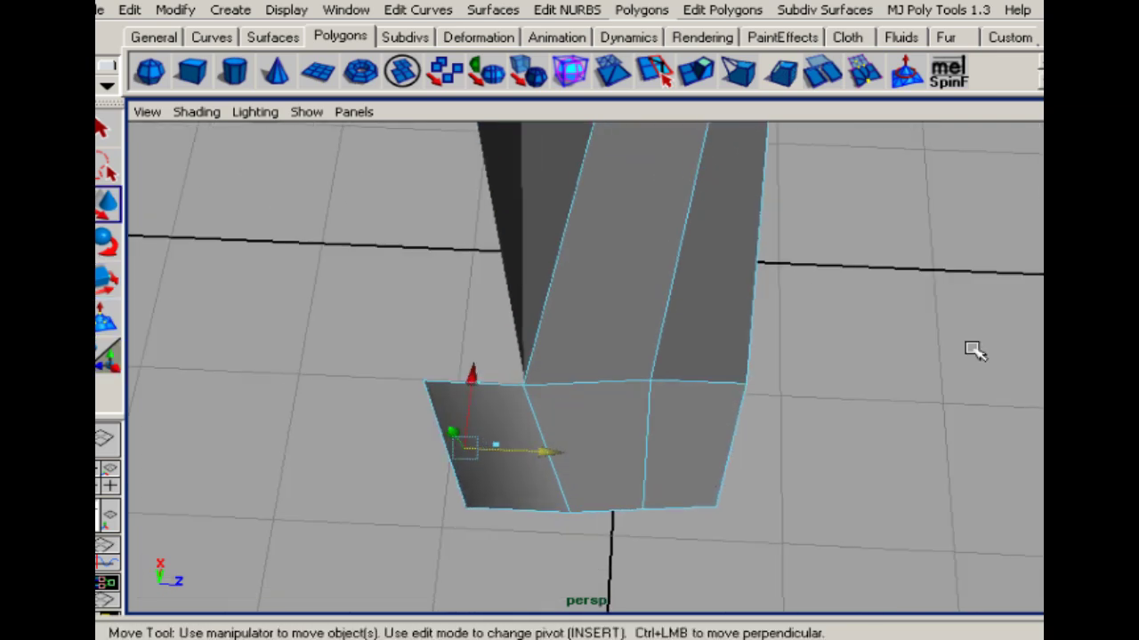
alt+drag(973, 350, 1015, 356)
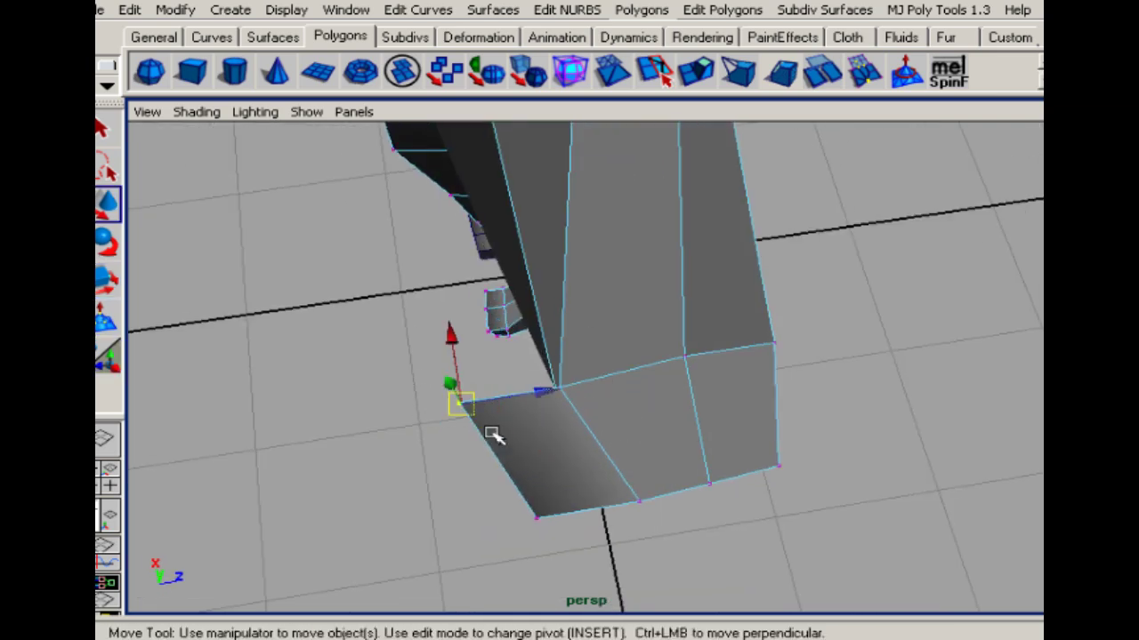
alt+drag(448, 421, 542, 378)
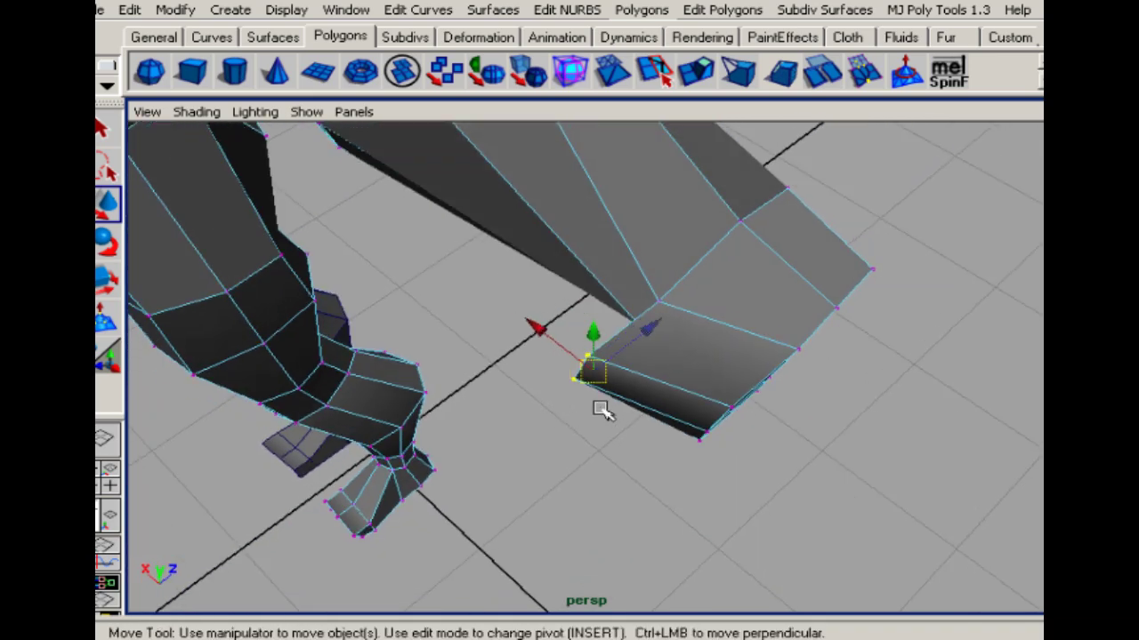
drag(649, 330, 655, 297)
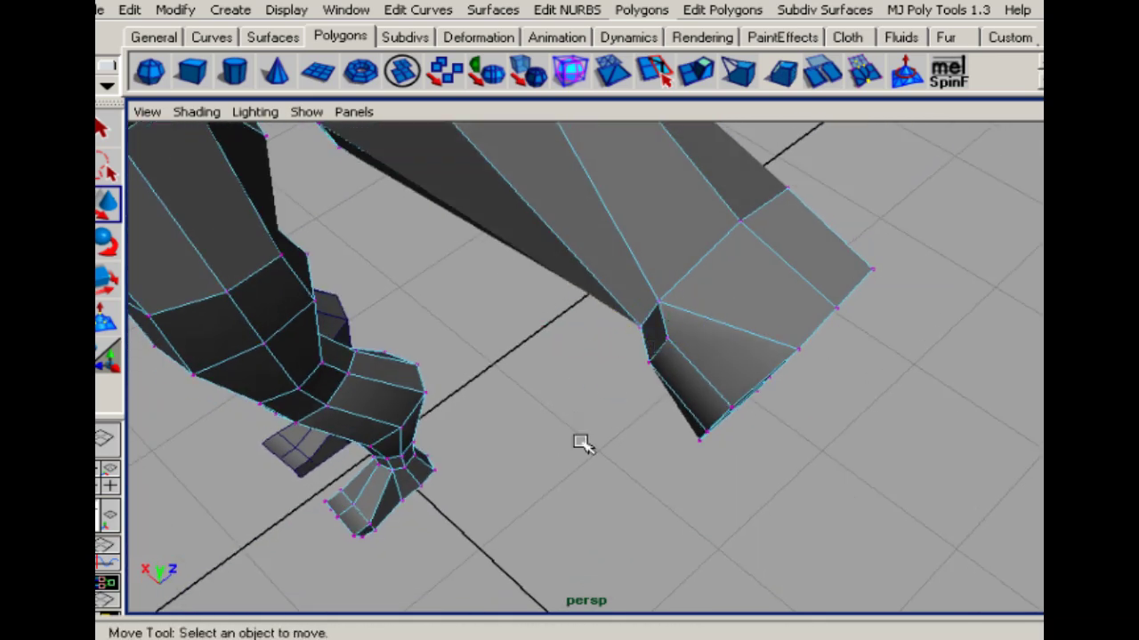
alt+drag(583, 442, 508, 495)
click(527, 501)
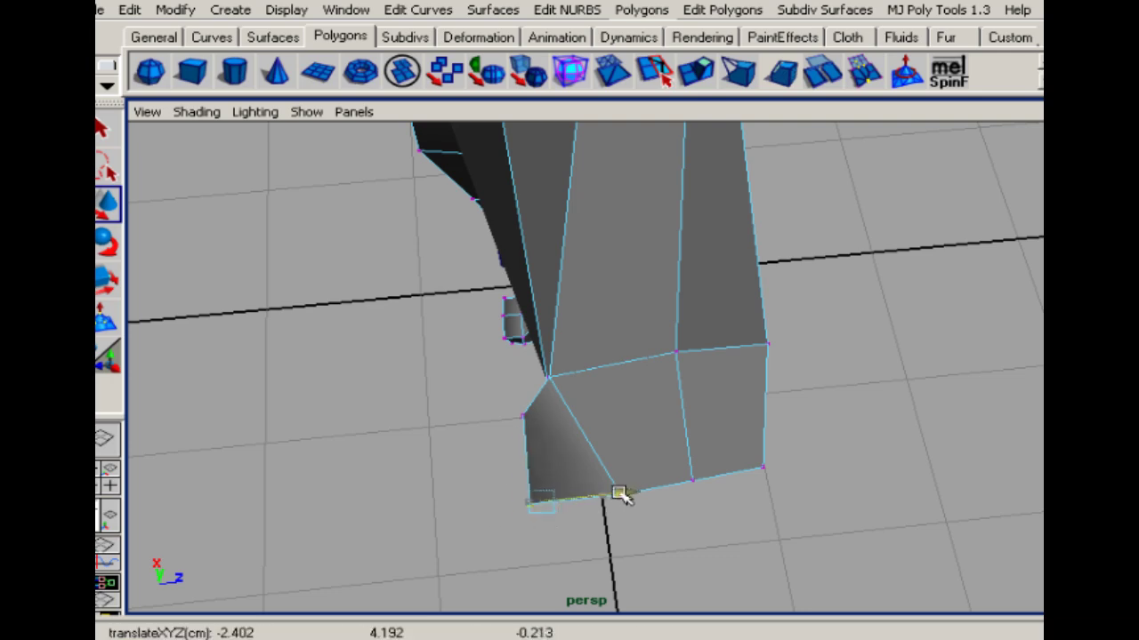
Extrude the two faces on the back side of the hand block outward along Z
alt+drag(654, 547, 521, 415)
right_drag(522, 265, 531, 310)
click(533, 261)
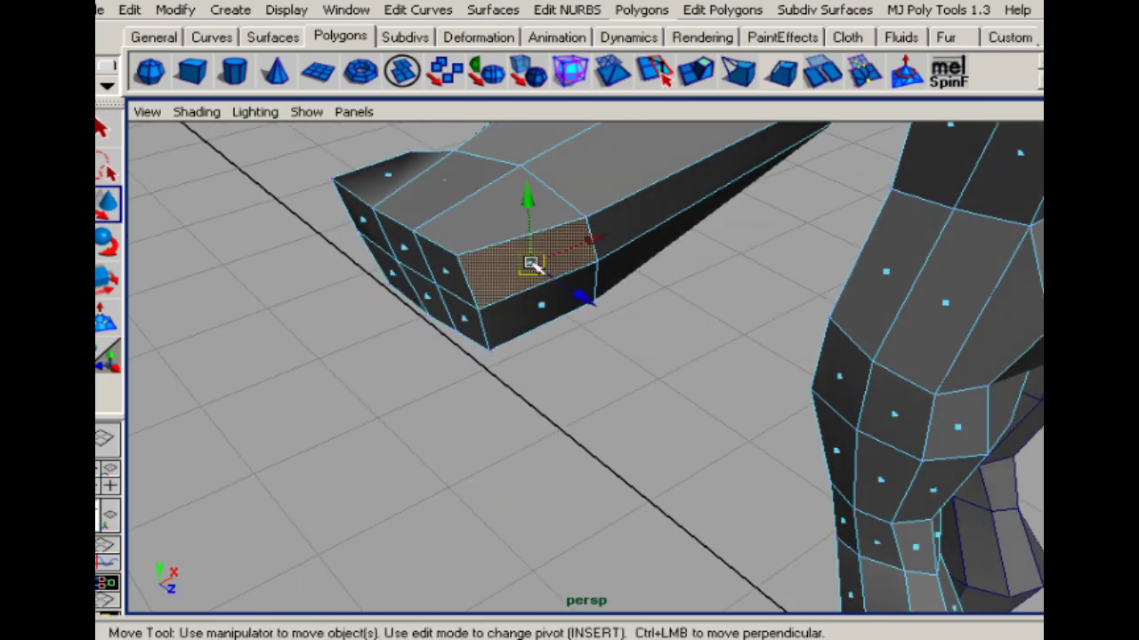
alt+drag(501, 362, 541, 394)
key(t)
key(w)
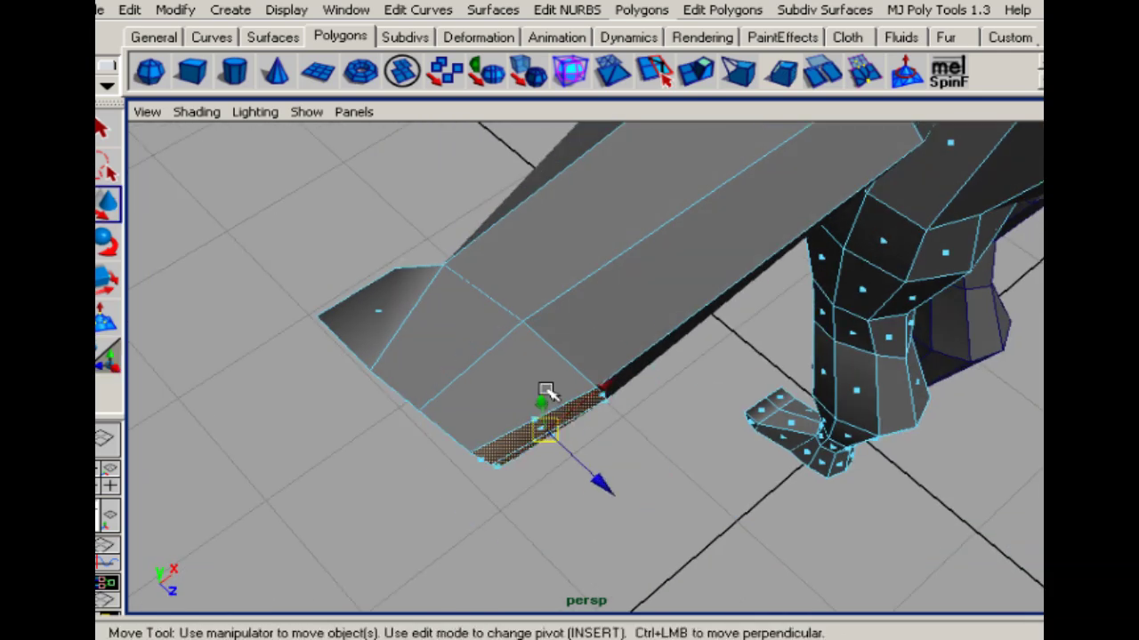
drag(620, 495, 649, 534)
Move the back-side extrusion's vertices inward to taper it toward the wrist
right_drag(655, 384, 649, 382)
drag(685, 422, 642, 463)
drag(706, 492, 665, 475)
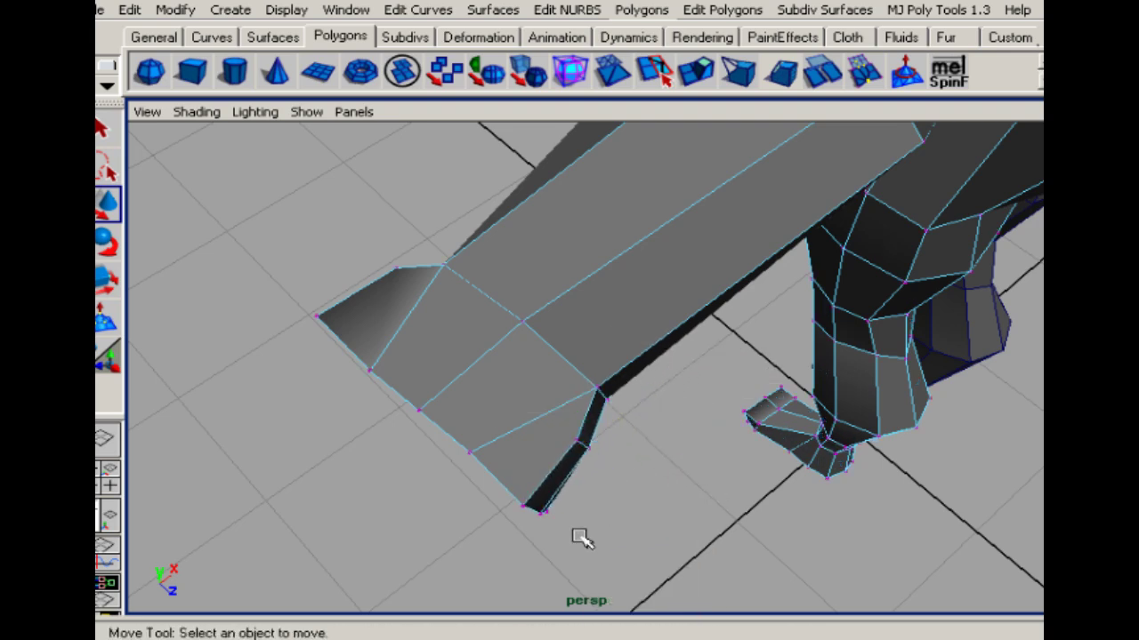
alt+drag(579, 538, 416, 545)
Scale the row of vertices at the hand's outer end and select its back corner vertices for adjustment
drag(827, 487, 827, 487)
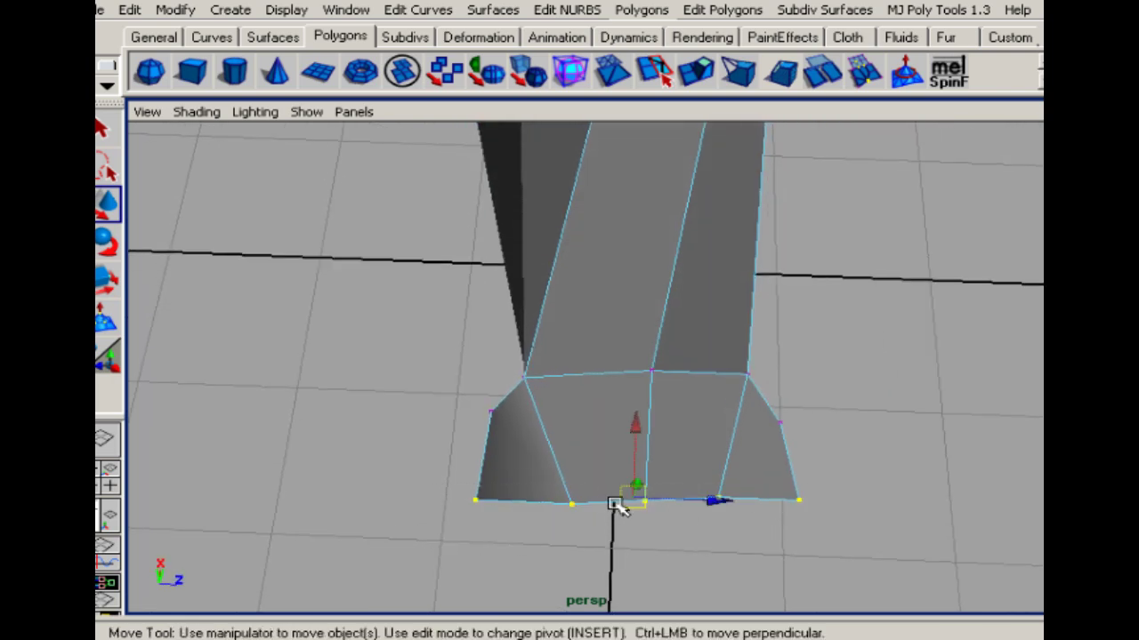
key(r)
drag(629, 597, 593, 564)
drag(815, 530, 757, 574)
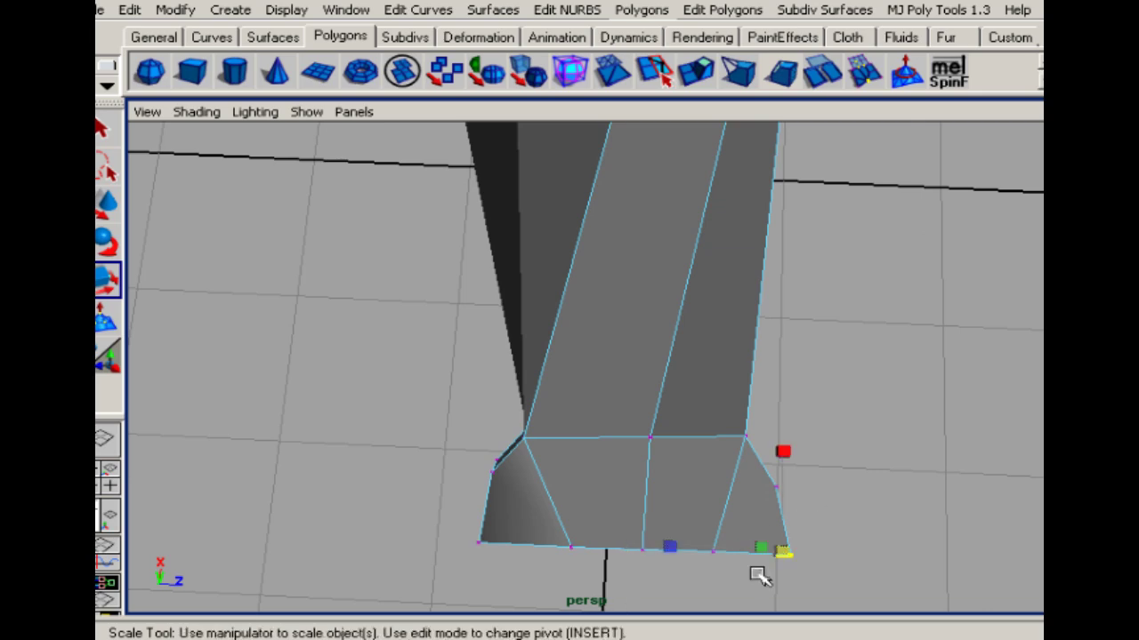
key(w)
Extrude all end faces of the hand outward to lengthen the palm and scale down their height
alt+drag(826, 508, 762, 382)
right_drag(744, 318, 666, 315)
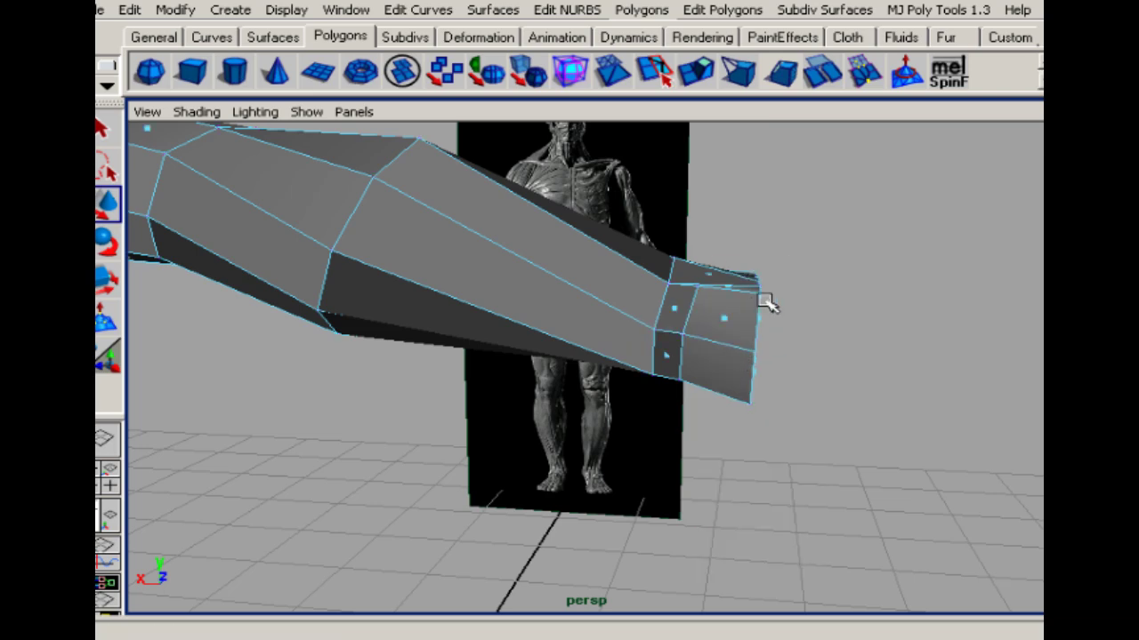
drag(813, 266, 757, 389)
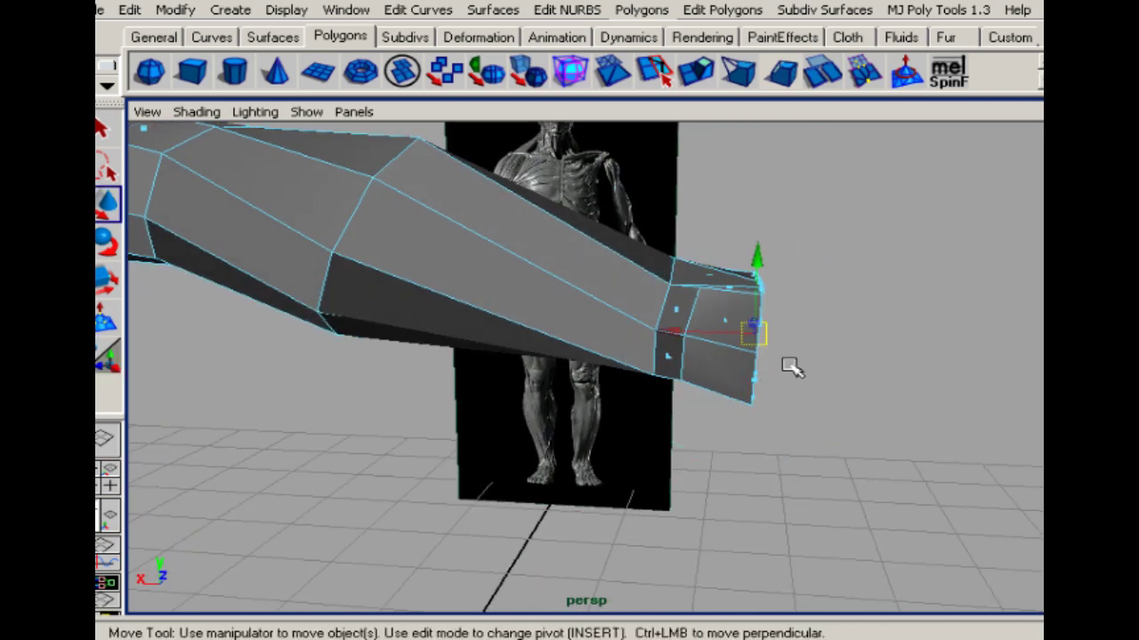
drag(658, 333, 725, 346)
key(r)
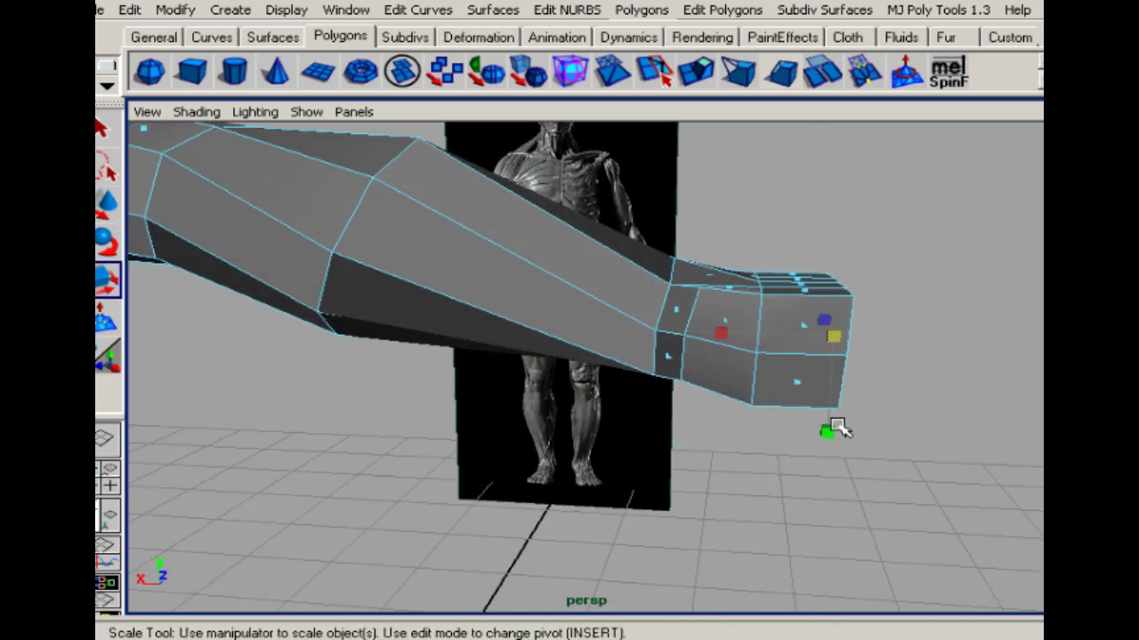
drag(836, 427, 836, 420)
key(w)
click(833, 340)
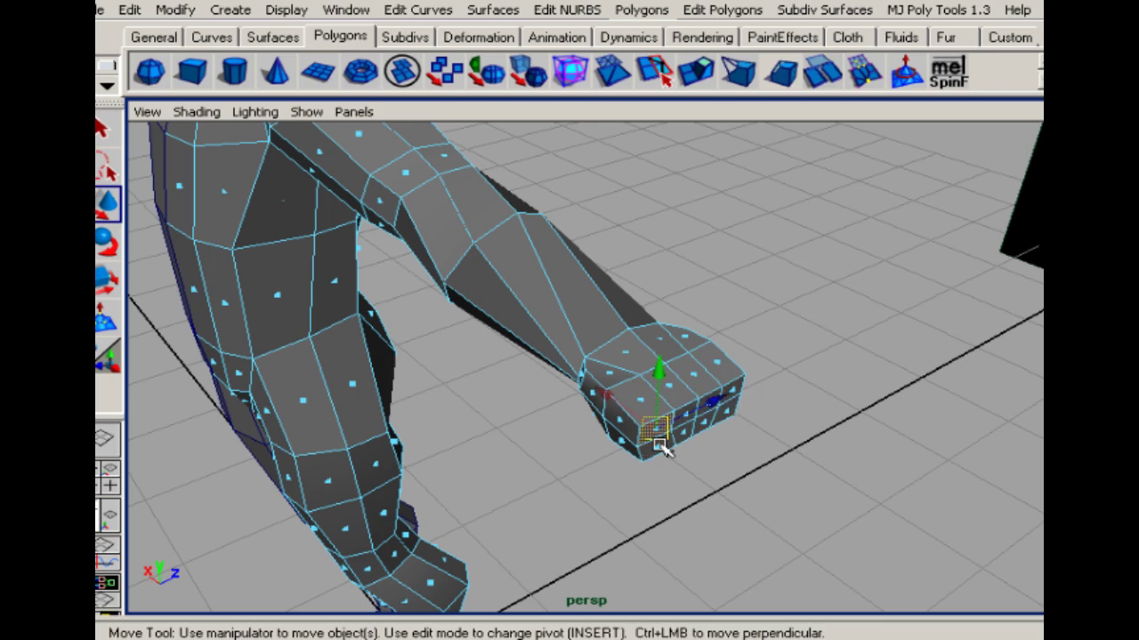
Extrude the two front-most end faces of the palm outward as the first finger segment and reduce their height
alt+drag(662, 450, 738, 435)
key(t)
key(w)
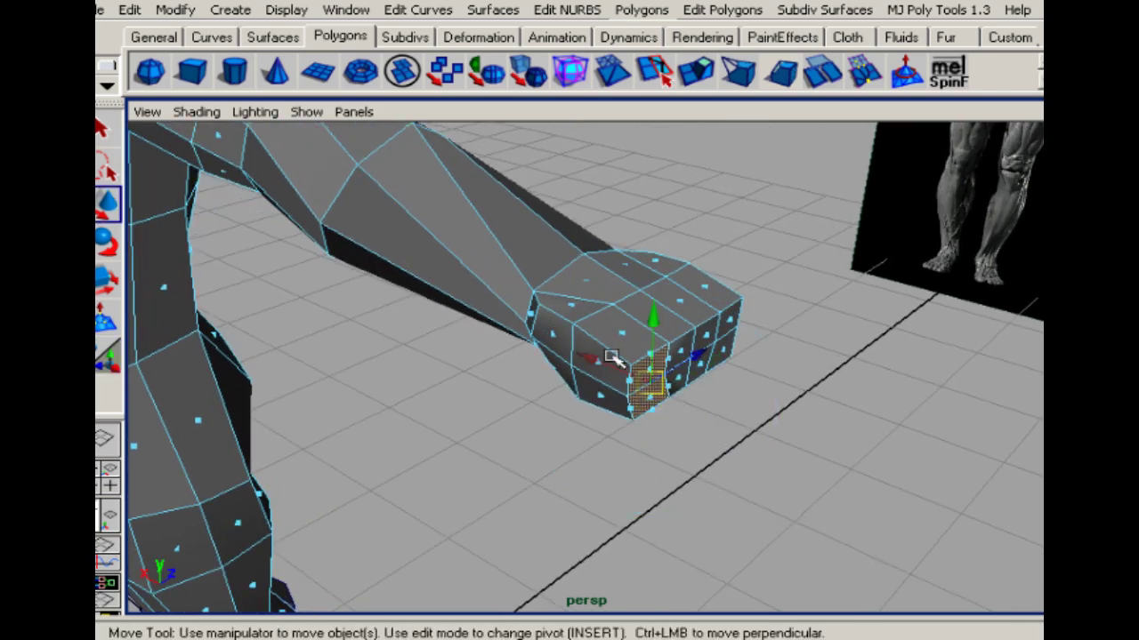
drag(590, 357, 645, 377)
alt+drag(779, 429, 733, 365)
drag(787, 233, 787, 242)
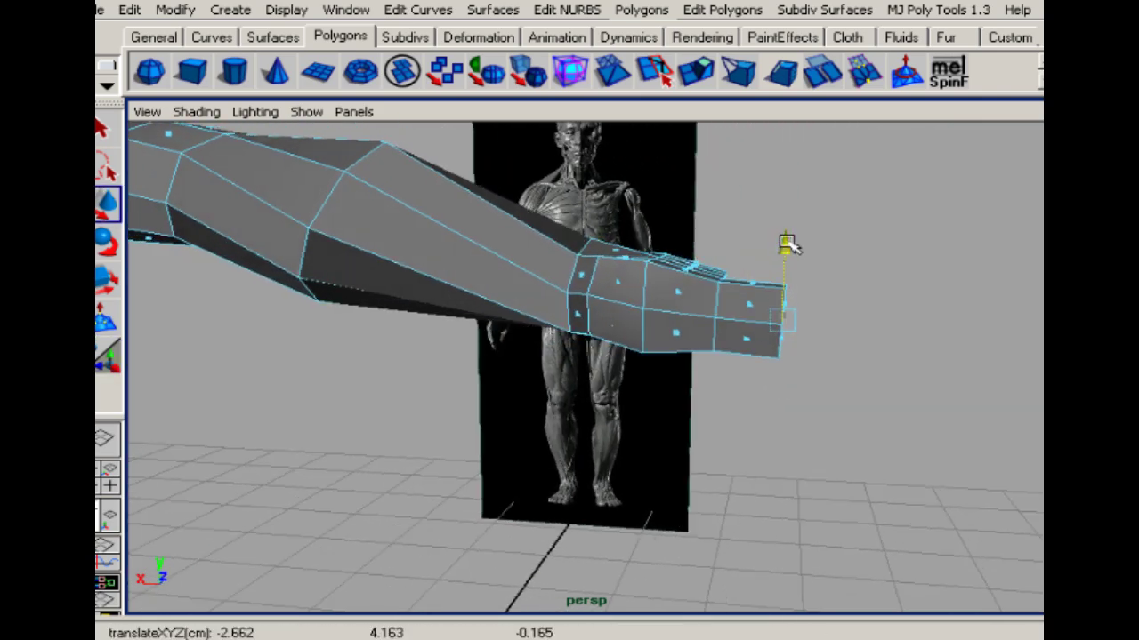
key(r)
drag(782, 411, 779, 393)
Move the vertices at the end of the first finger segment inward to narrow the finger
alt+drag(780, 393, 562, 433)
click(594, 408)
key(F9)
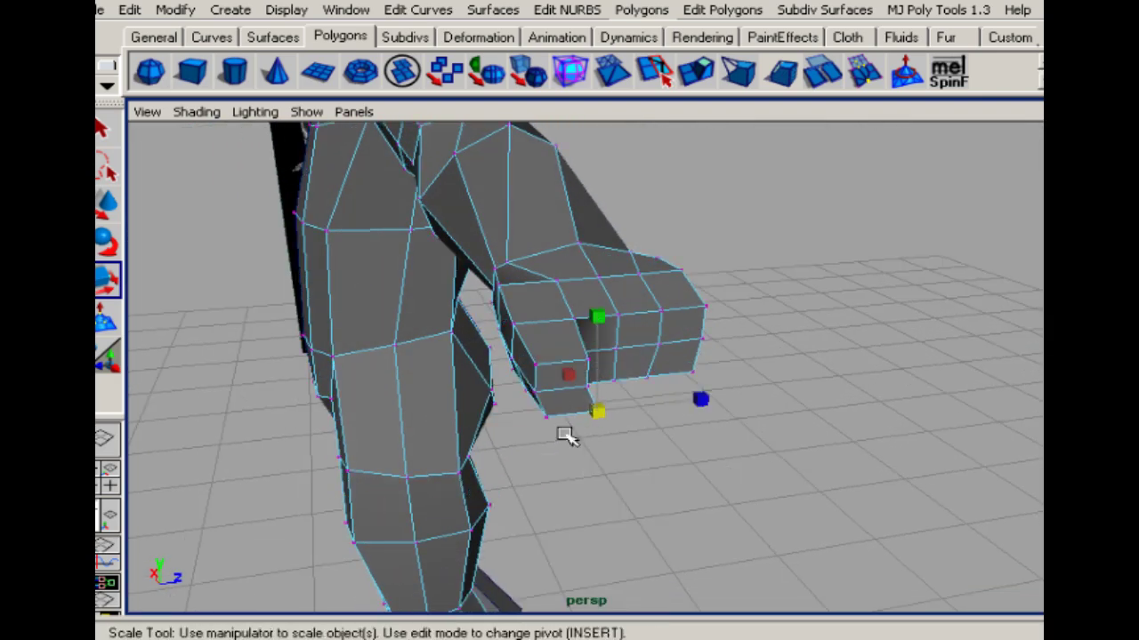
key(w)
drag(676, 403, 663, 404)
drag(569, 345, 656, 353)
alt+drag(558, 415, 643, 379)
Extrude the finger's two end faces outward as a second segment angled slightly downward
right_drag(673, 354, 673, 401)
click(673, 354)
click(710, 380)
click(677, 330)
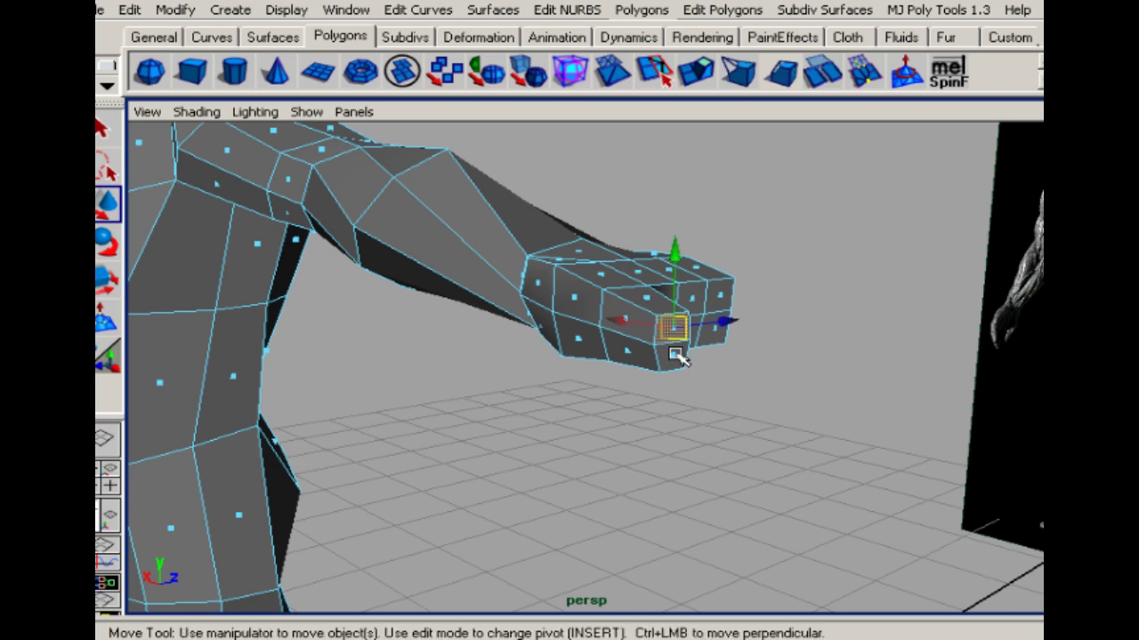
shift+click(676, 357)
alt+drag(573, 427, 682, 436)
key(ctrl+e)
key(w)
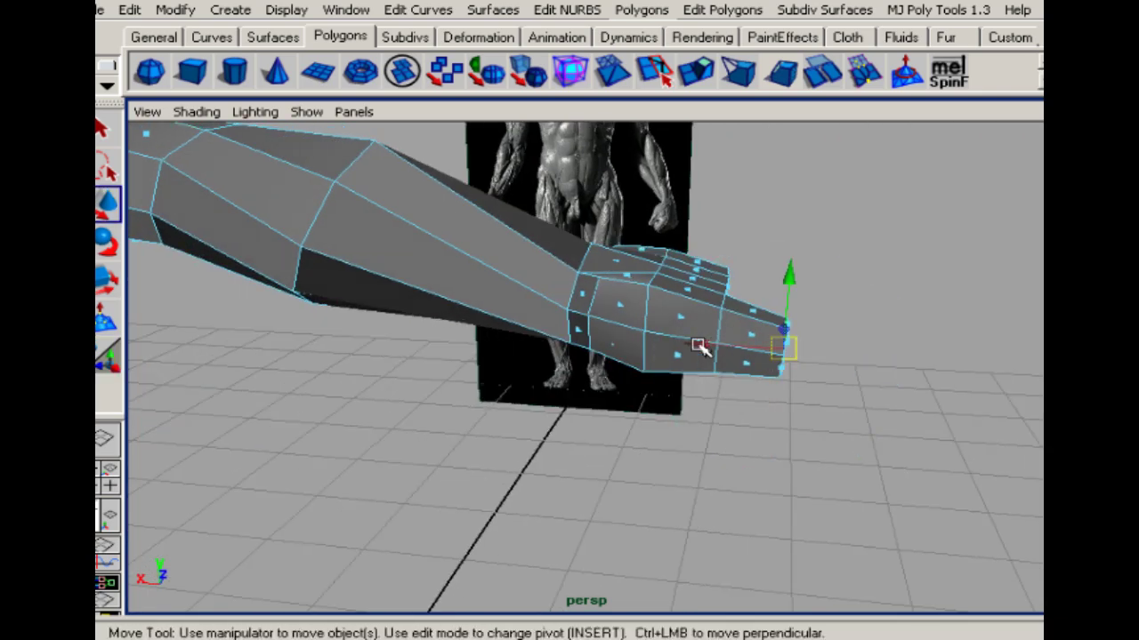
drag(702, 347, 740, 359)
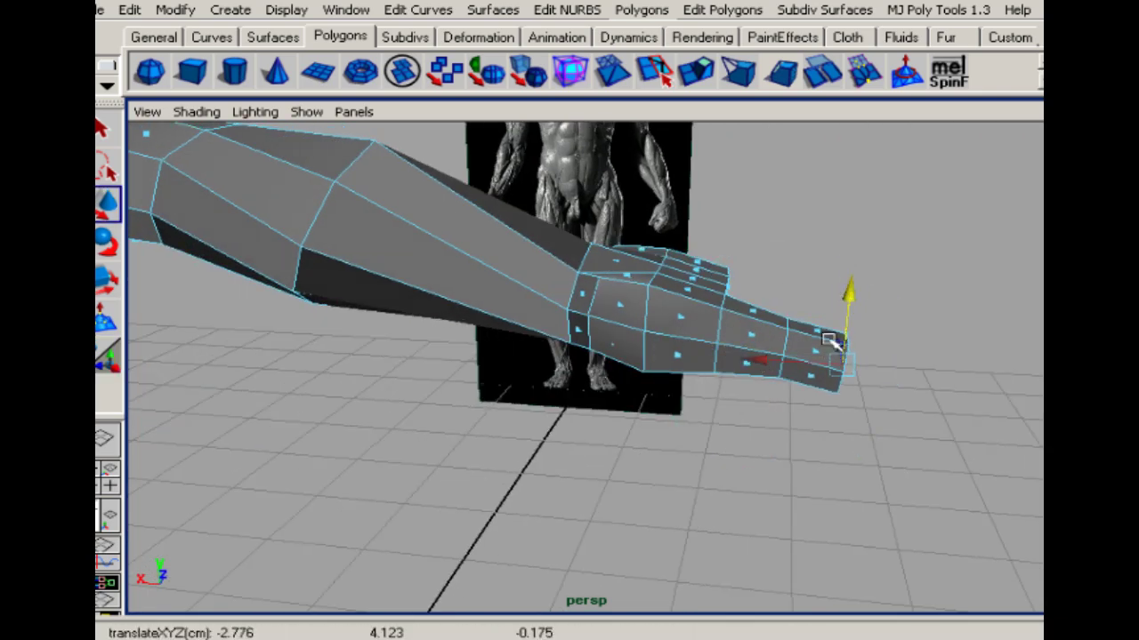
Extrude a third finger segment from the end faces and scale down its tip
alt+right_drag(828, 341, 742, 397)
alt+drag(742, 396, 774, 364)
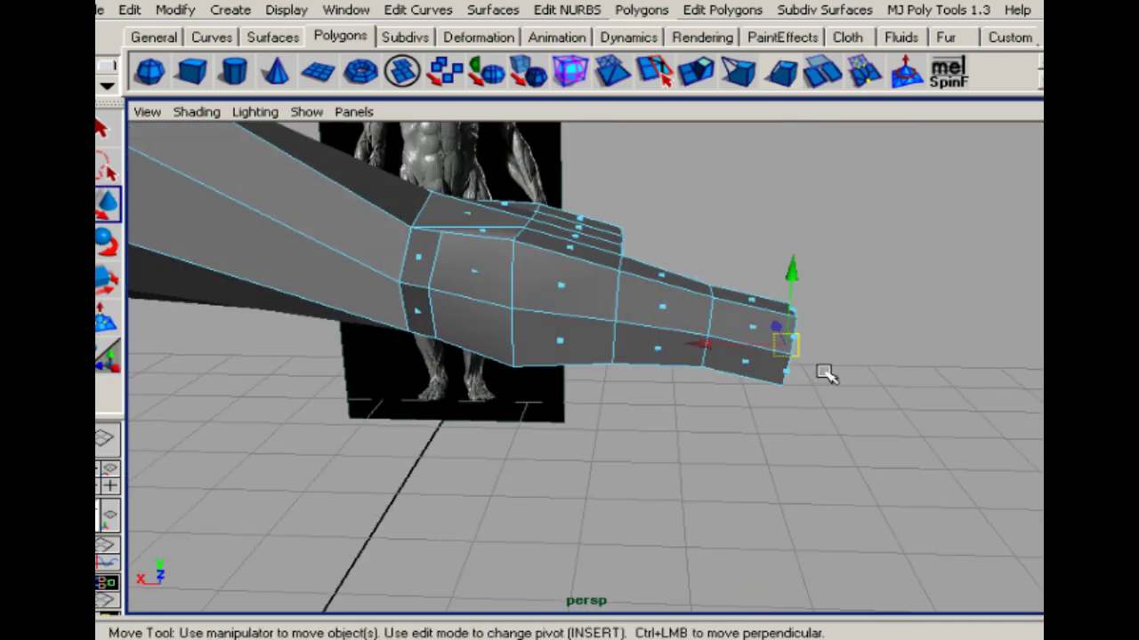
drag(704, 345, 735, 347)
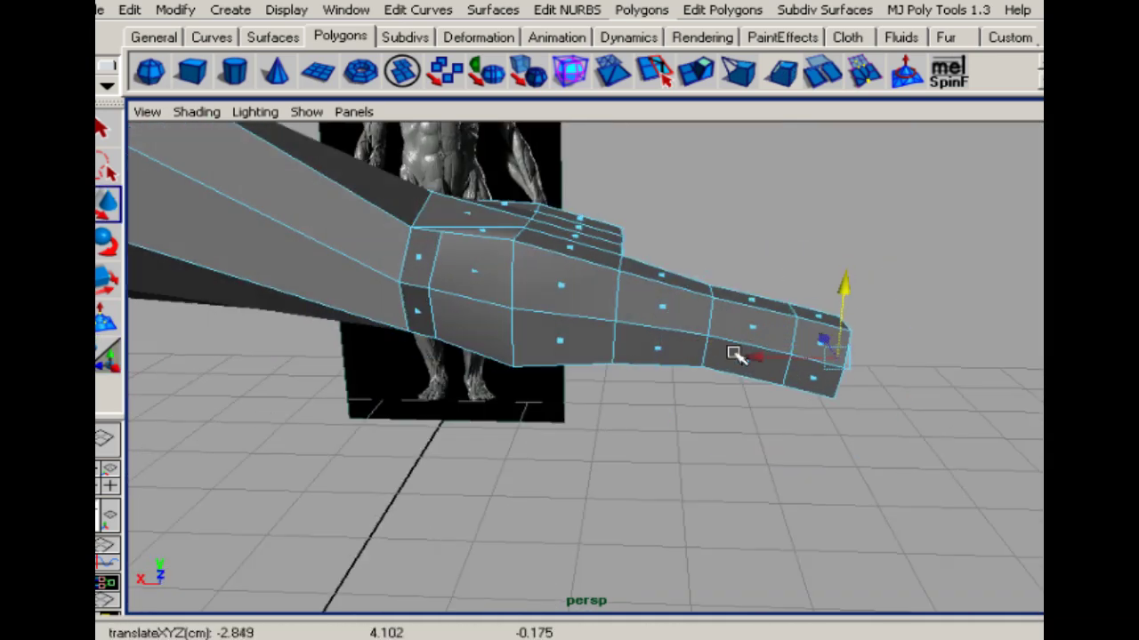
key(r)
drag(846, 365, 732, 333)
key(w)
key(r)
drag(813, 318, 809, 439)
Extrude the fingertip faces outward once more along X
key(t)
key(w)
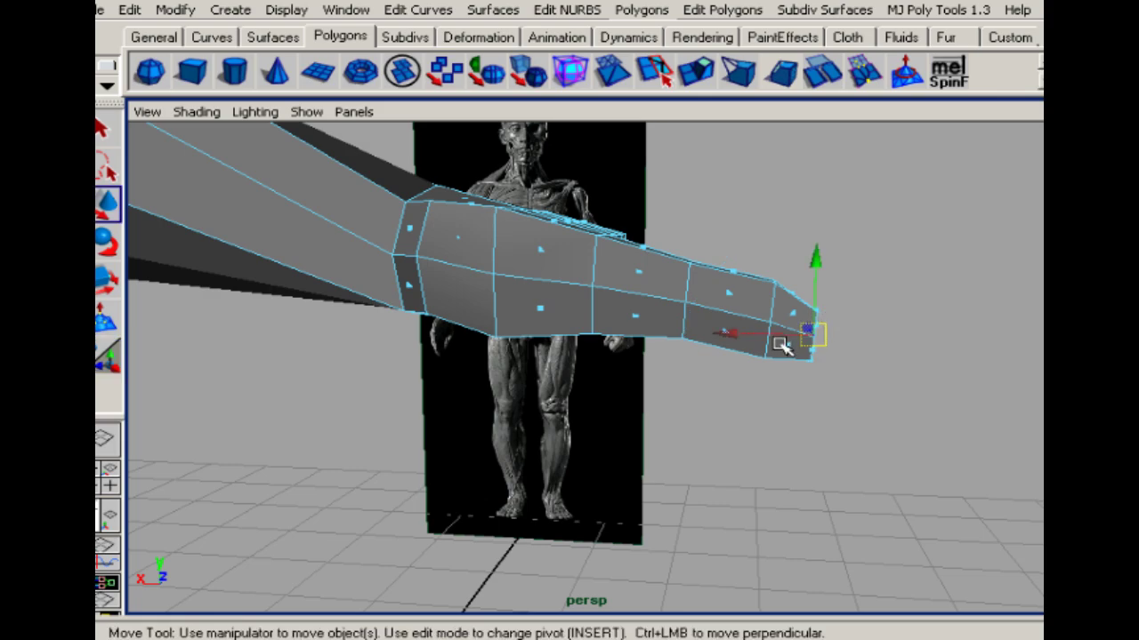
drag(795, 338, 767, 336)
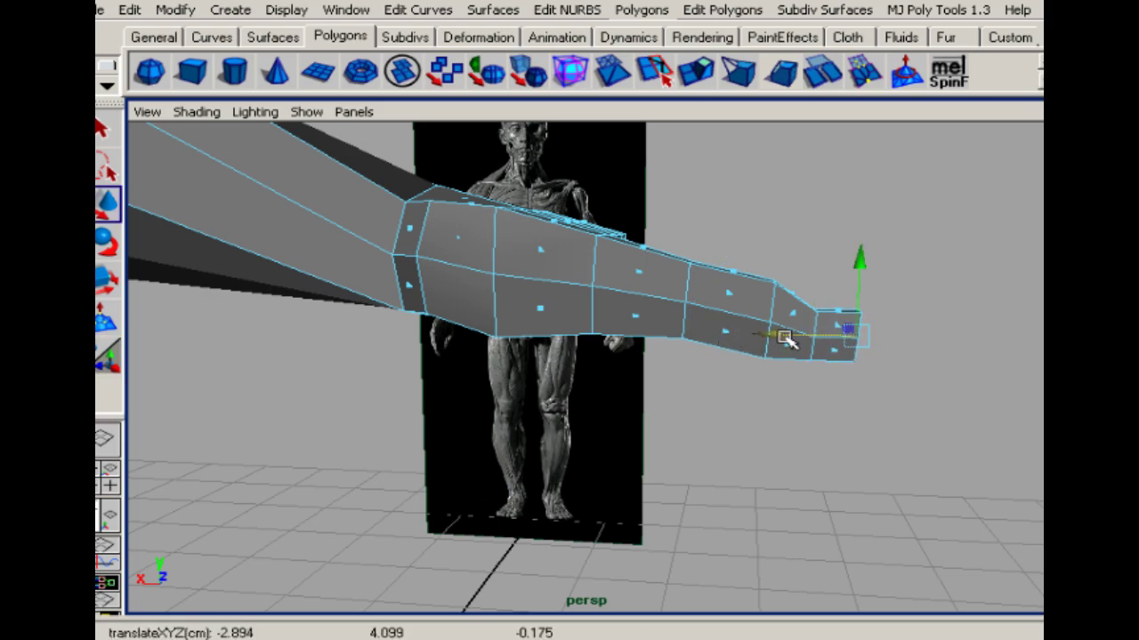
Scale the vertices of the last fingertip segment along Z
click(757, 401)
alt+drag(757, 402, 705, 399)
right_drag(795, 338, 731, 339)
alt+drag(730, 338, 798, 383)
drag(876, 373, 627, 454)
key(r)
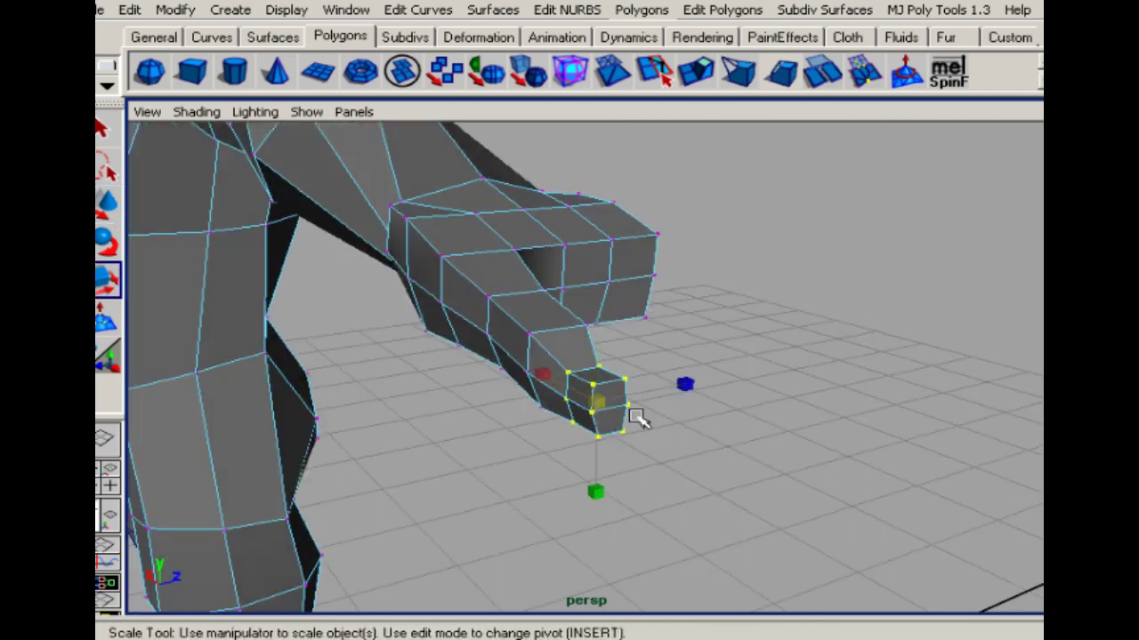
drag(687, 387, 738, 370)
click(650, 451)
Pull the fingertip's lower corner vertices back and raise the underside vertices to round off the tip
alt+drag(612, 426, 820, 238)
click(816, 310)
key(w)
click(843, 368)
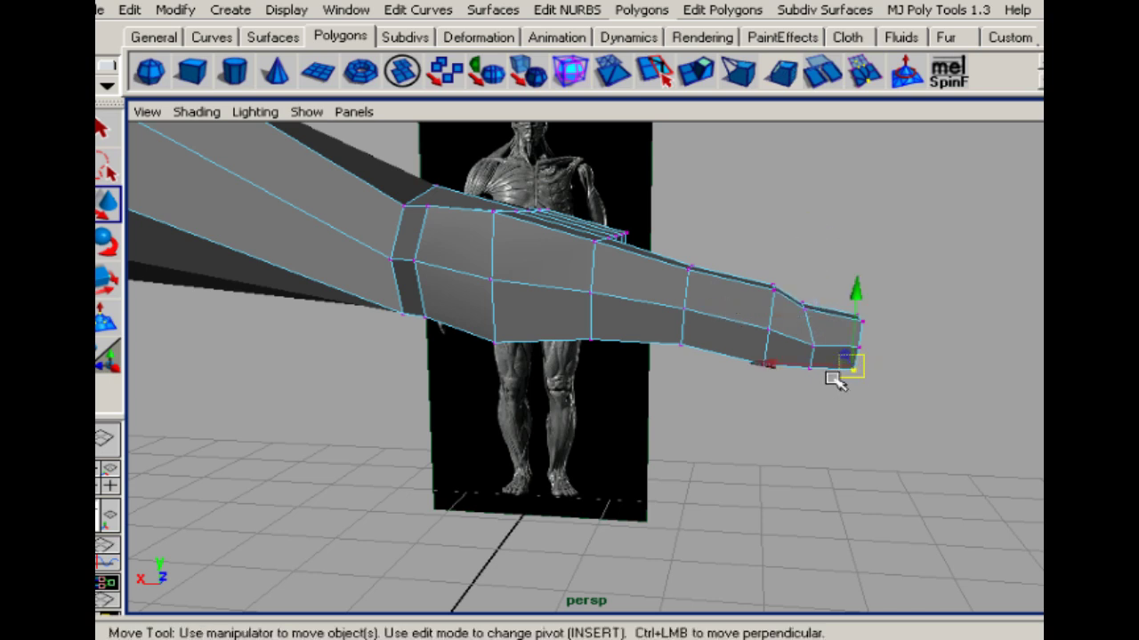
drag(879, 339, 792, 384)
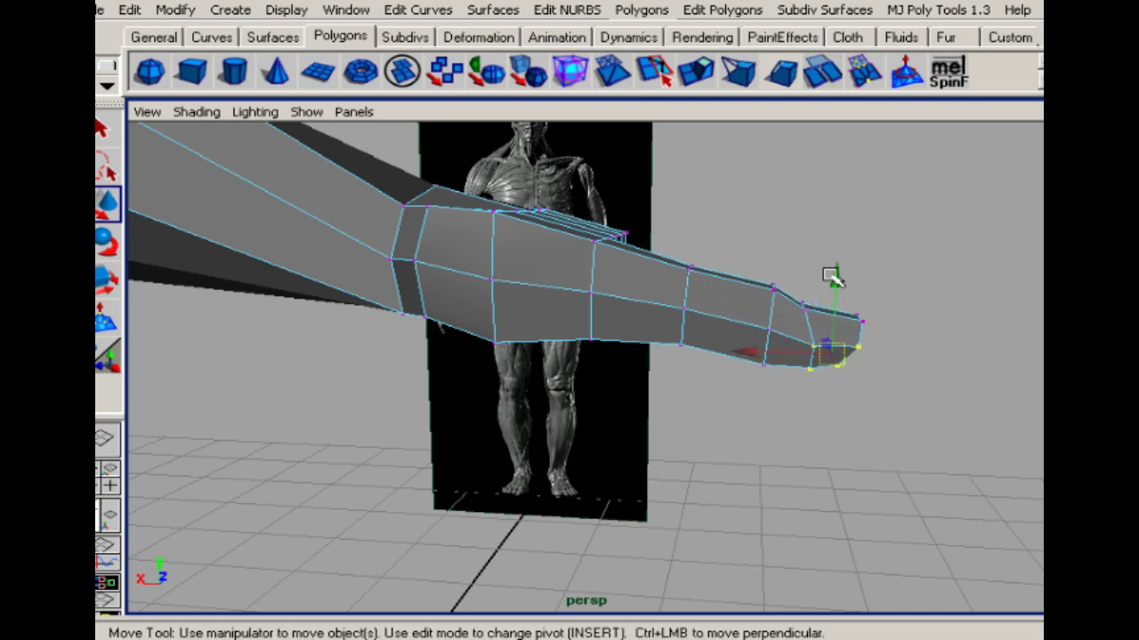
drag(836, 275, 615, 342)
Move the vertices along the finger's outer upper edge inward along Z, from the knuckle to the tip
drag(412, 284, 461, 326)
mouse_move(449, 313)
alt+mouse_down()
mouse_move(527, 303)
mouse_move(579, 339)
mouse_move(723, 343)
mouse_move(457, 297)
alt+mouse_up()
click(440, 268)
click(466, 293)
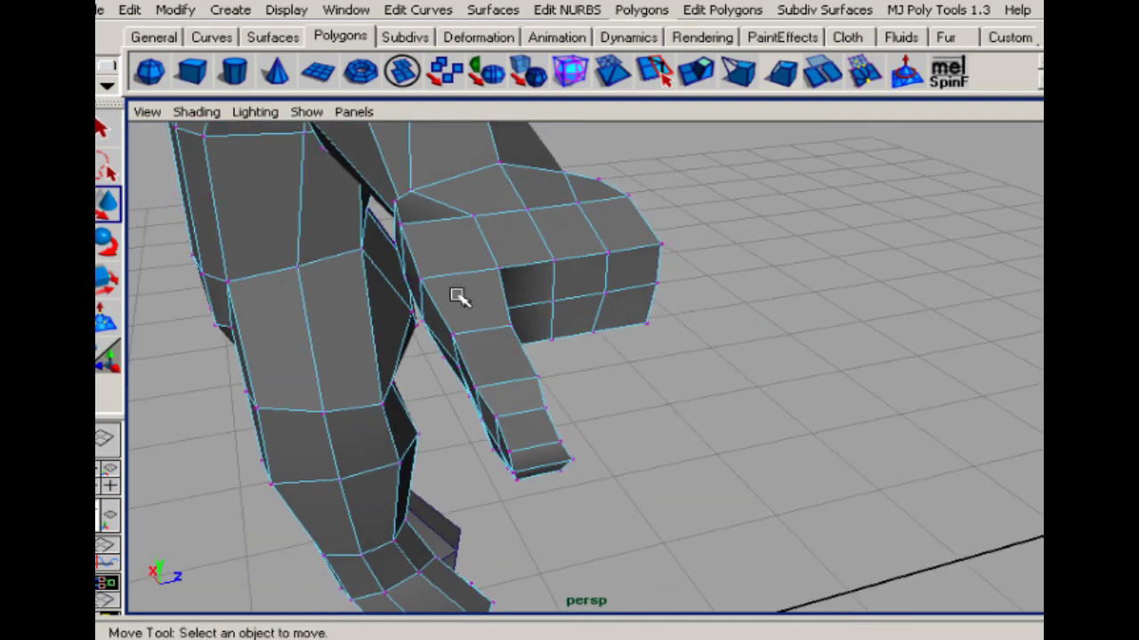
drag(411, 268, 458, 342)
drag(527, 319, 540, 321)
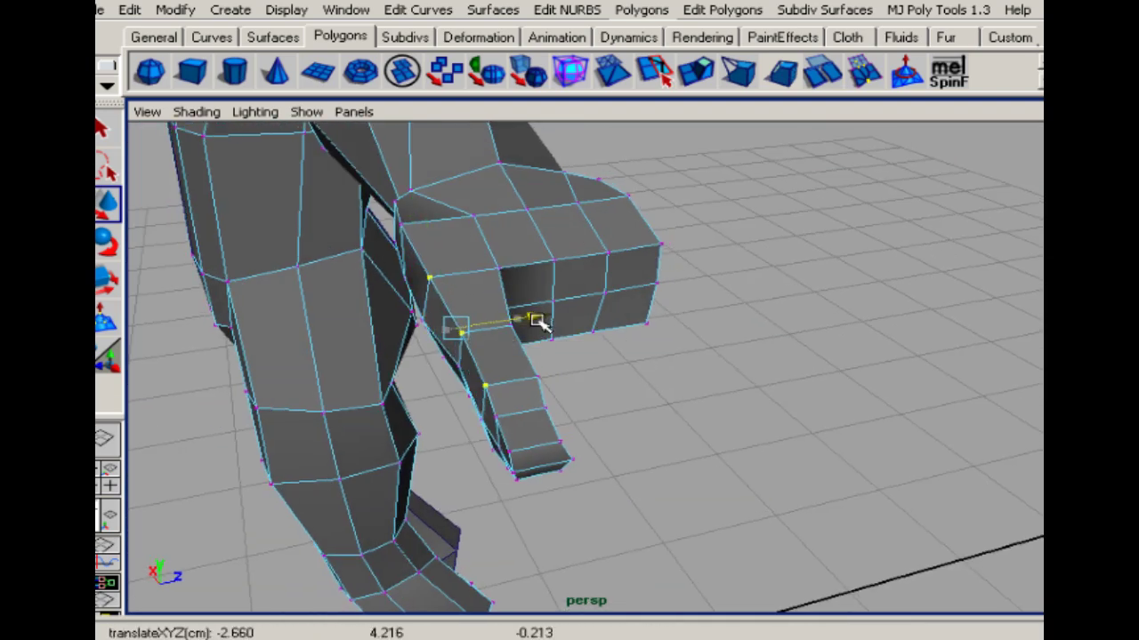
click(496, 417)
drag(568, 403, 588, 434)
click(510, 453)
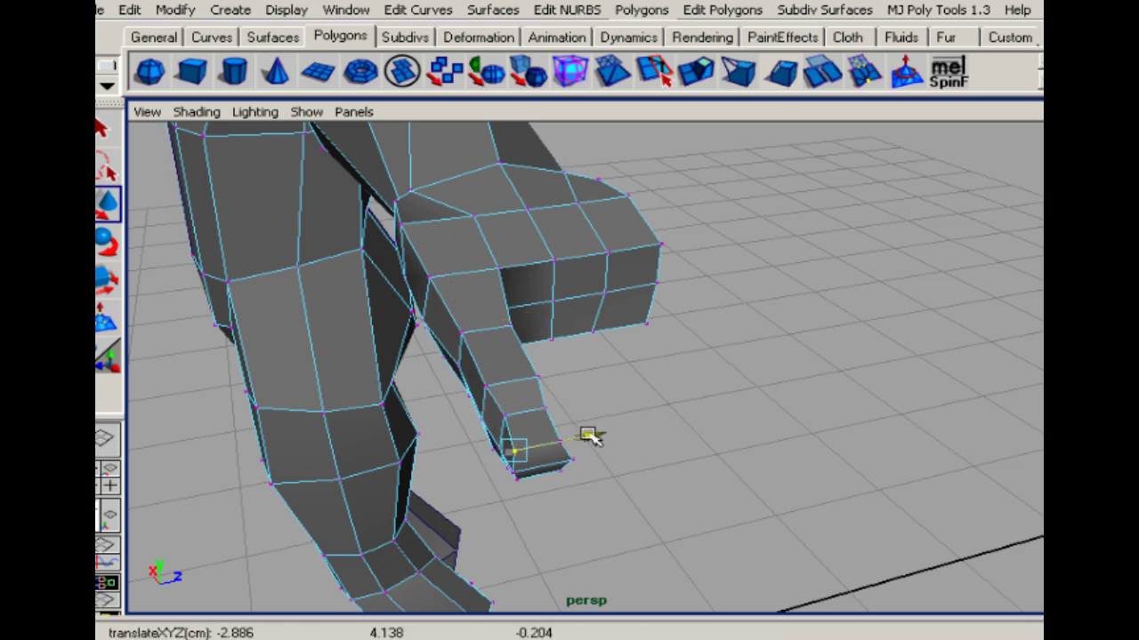
Lower the upper joint vertices in the middle of the finger slightly along Y
alt+drag(519, 370, 773, 258)
drag(678, 226, 779, 268)
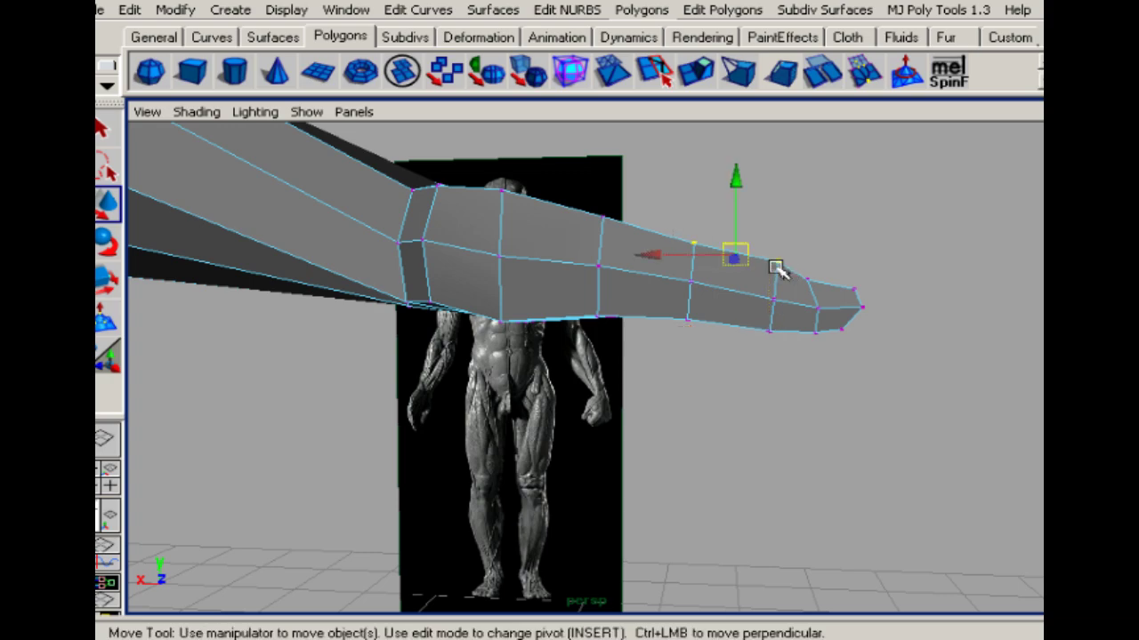
drag(736, 178, 737, 185)
Extrude the two side faces of the palm between wrist and finger outward as the thumb base
alt+drag(649, 213, 679, 312)
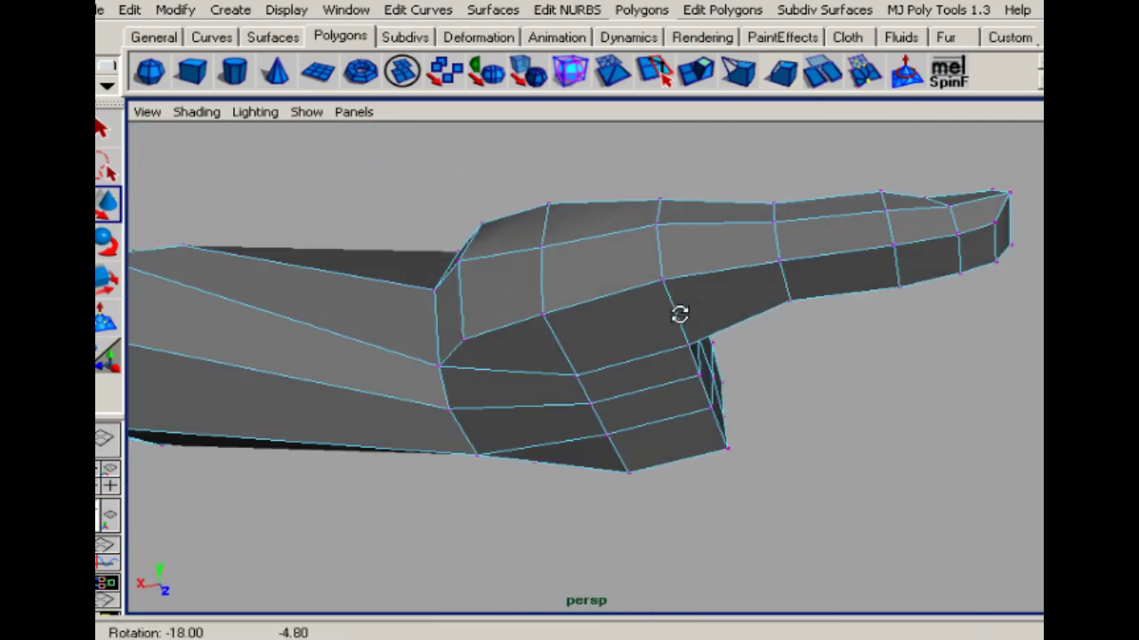
alt+right_drag(678, 312, 555, 343)
alt+drag(554, 343, 644, 309)
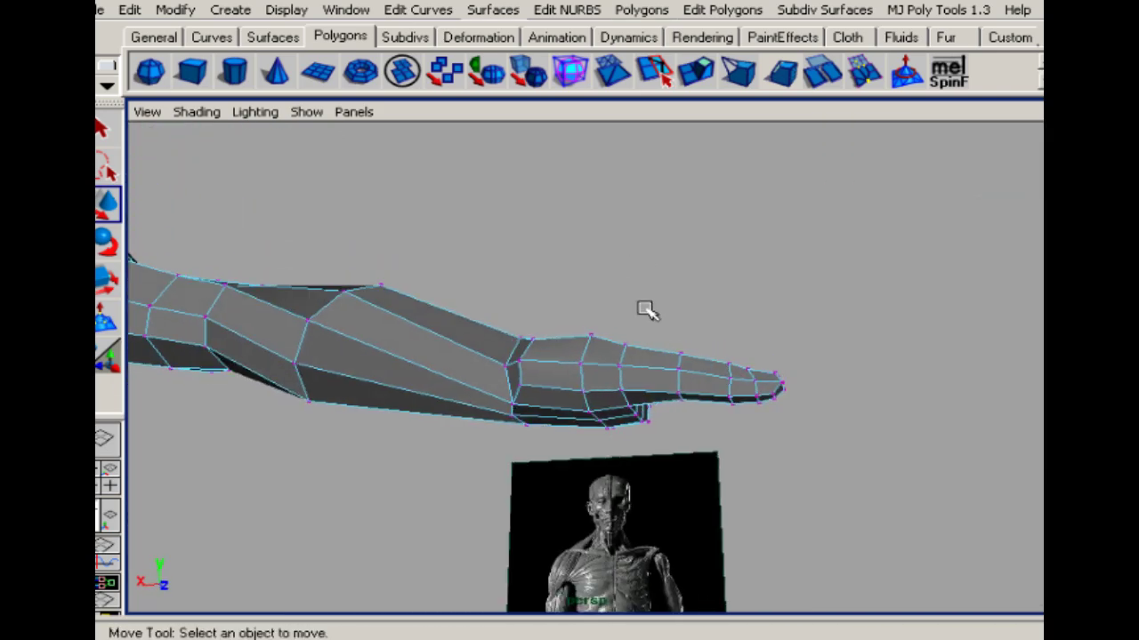
alt+drag(529, 402, 560, 401)
alt+middle_drag(560, 400, 564, 412)
alt+right_drag(564, 412, 680, 380)
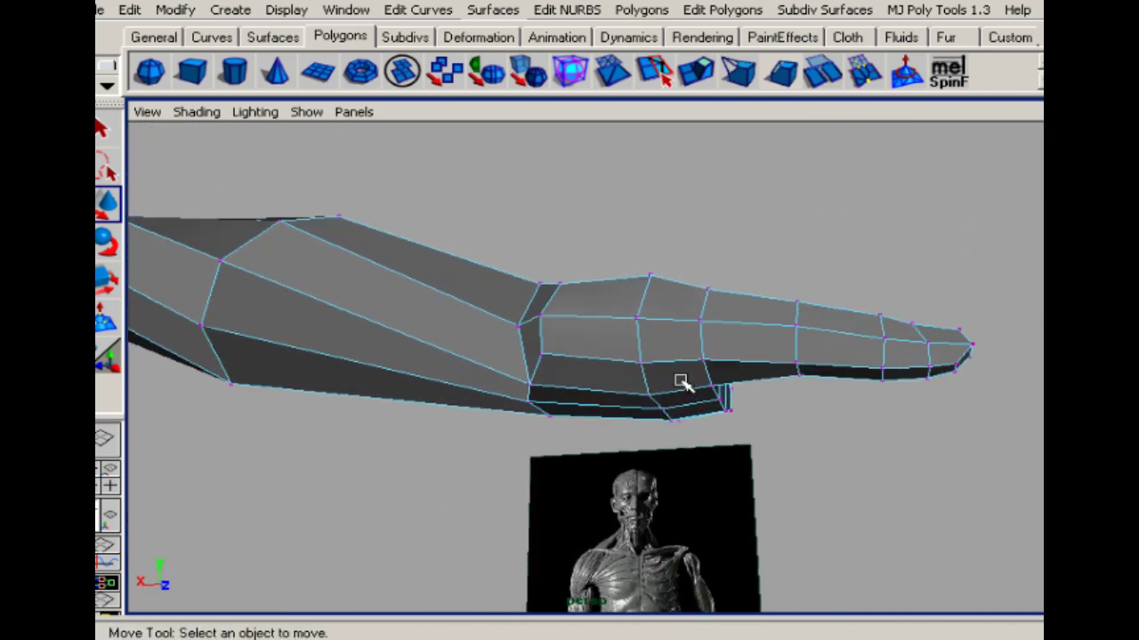
right_drag(596, 343, 601, 391)
click(590, 339)
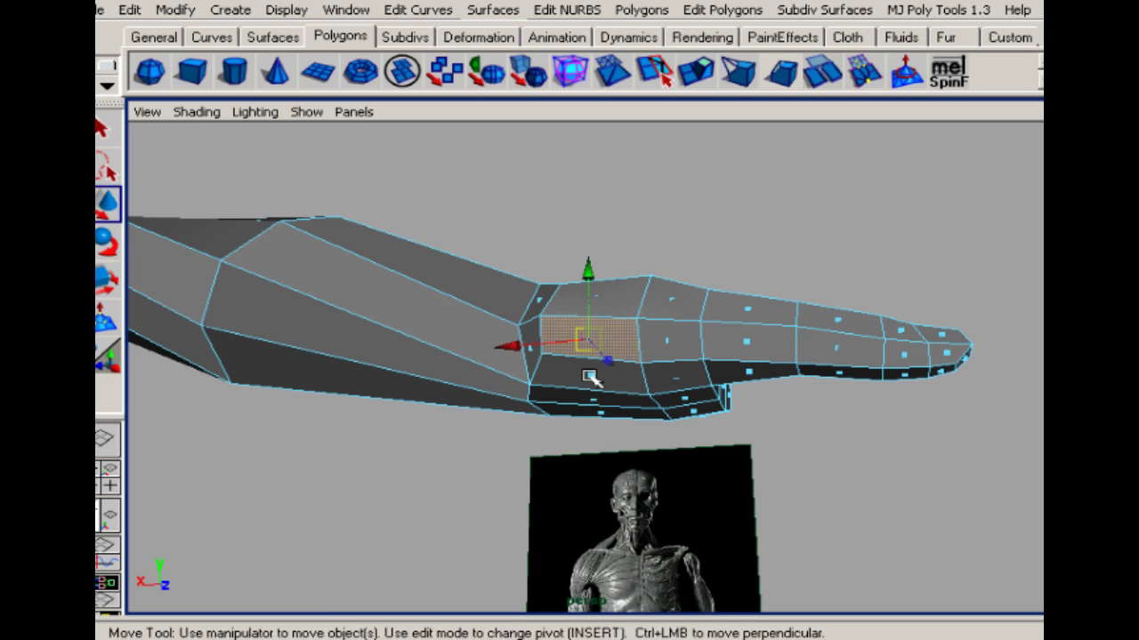
alt+drag(605, 347, 656, 348)
key(t)
alt+drag(577, 366, 468, 439)
Reposition the lower vertices of the extruded thumb base to taper it
key(r)
key(w)
drag(530, 399, 531, 402)
mouse_move(531, 402)
alt+right_down()
mouse_move(631, 414)
mouse_move(533, 411)
alt+right_up()
alt+drag(533, 411, 464, 397)
click(445, 363)
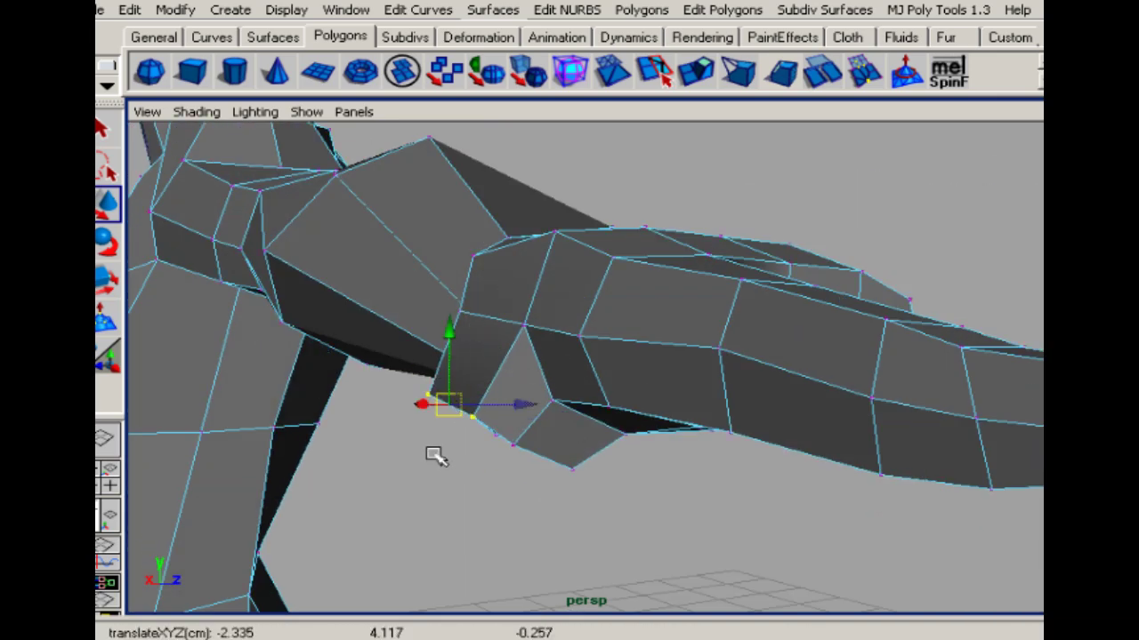
alt+drag(436, 456, 620, 345)
drag(500, 370, 586, 265)
click(674, 374)
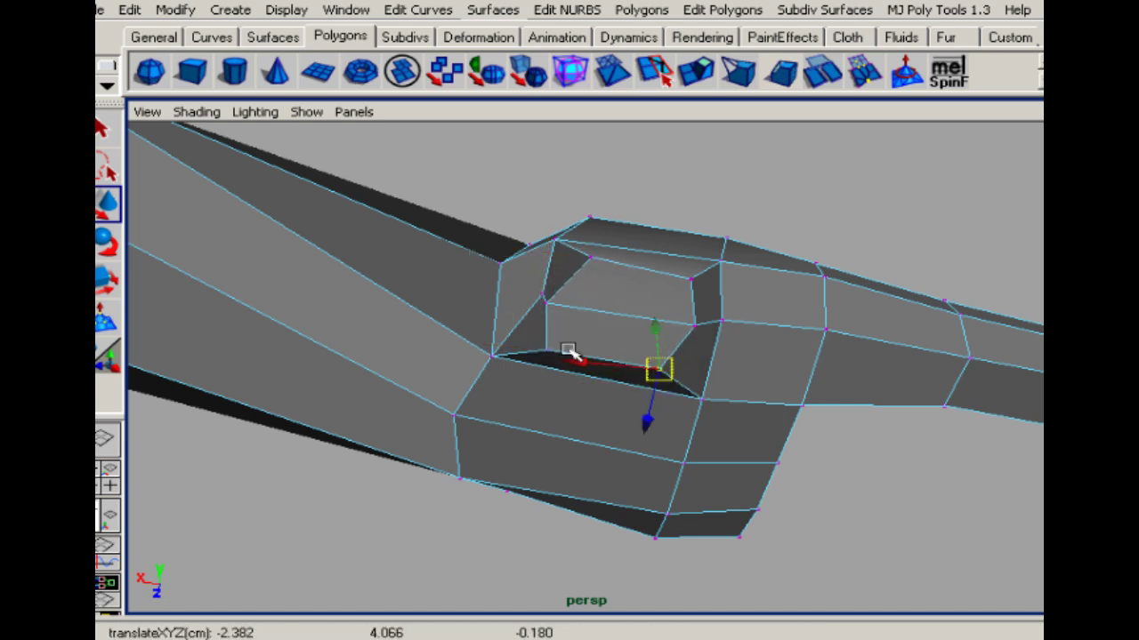
Move the wrist-side and upper vertices of the thumb base inward to narrow its outline
click(548, 350)
drag(547, 351, 567, 355)
click(545, 305)
drag(545, 305, 561, 304)
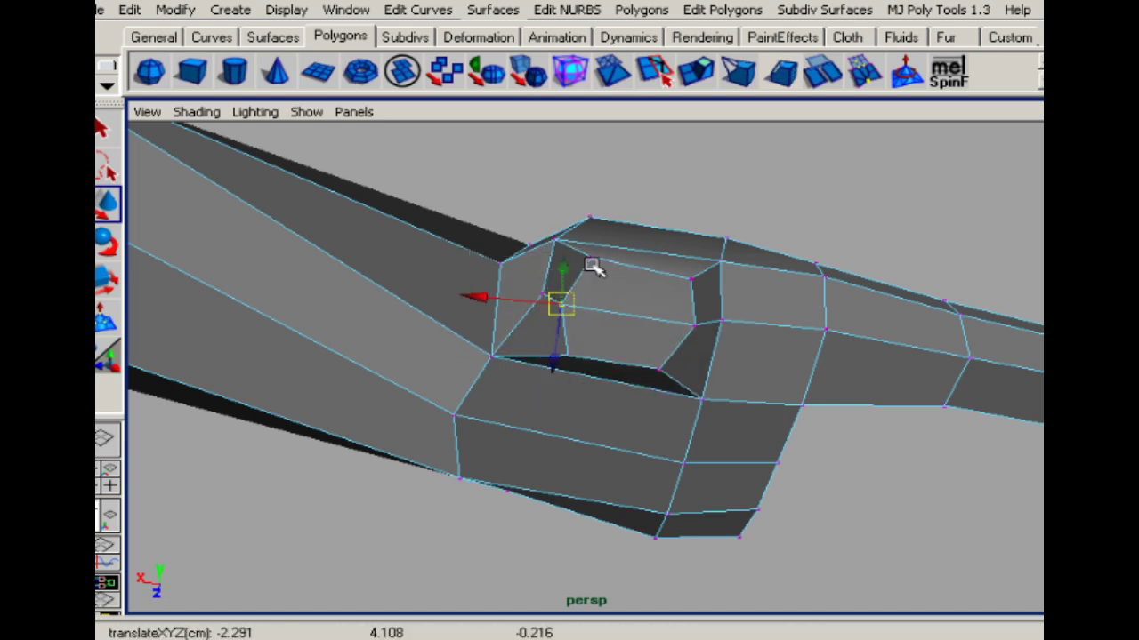
click(592, 261)
drag(591, 261, 593, 264)
click(690, 280)
drag(690, 280, 682, 276)
Lower the bottom face of the thumb base along Y
right_drag(623, 290, 622, 331)
click(622, 334)
alt+drag(614, 338, 483, 176)
click(610, 319)
drag(609, 265, 610, 312)
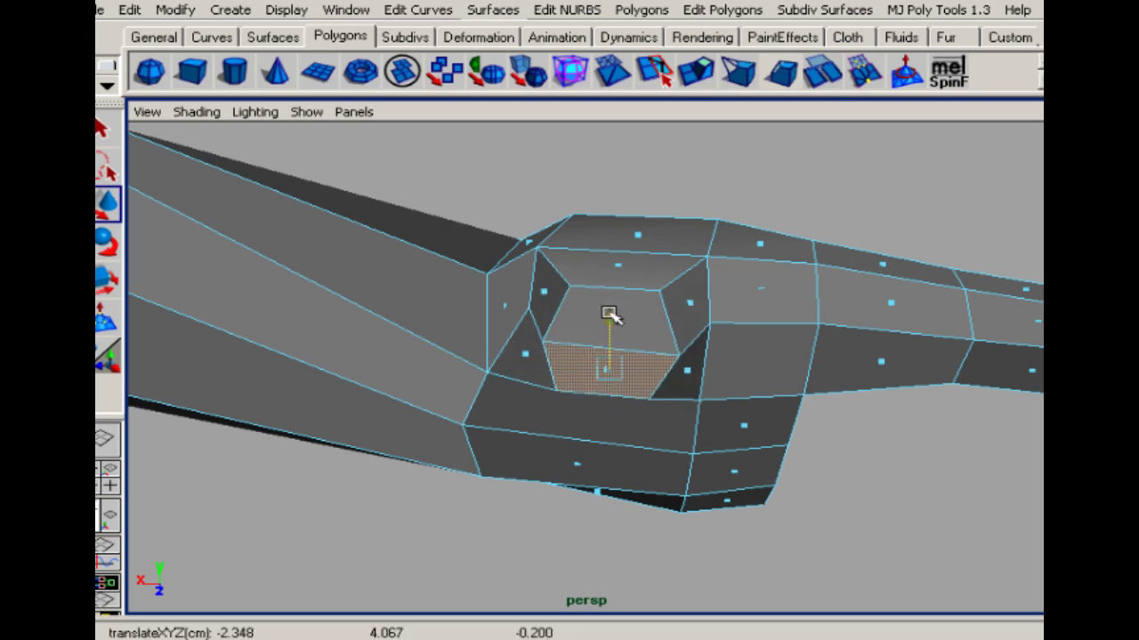
Rotate the bottom face of the thumb base slightly and extrude it downward as the first thumb segment
click(574, 196)
alt+drag(575, 196, 394, 335)
click(561, 342)
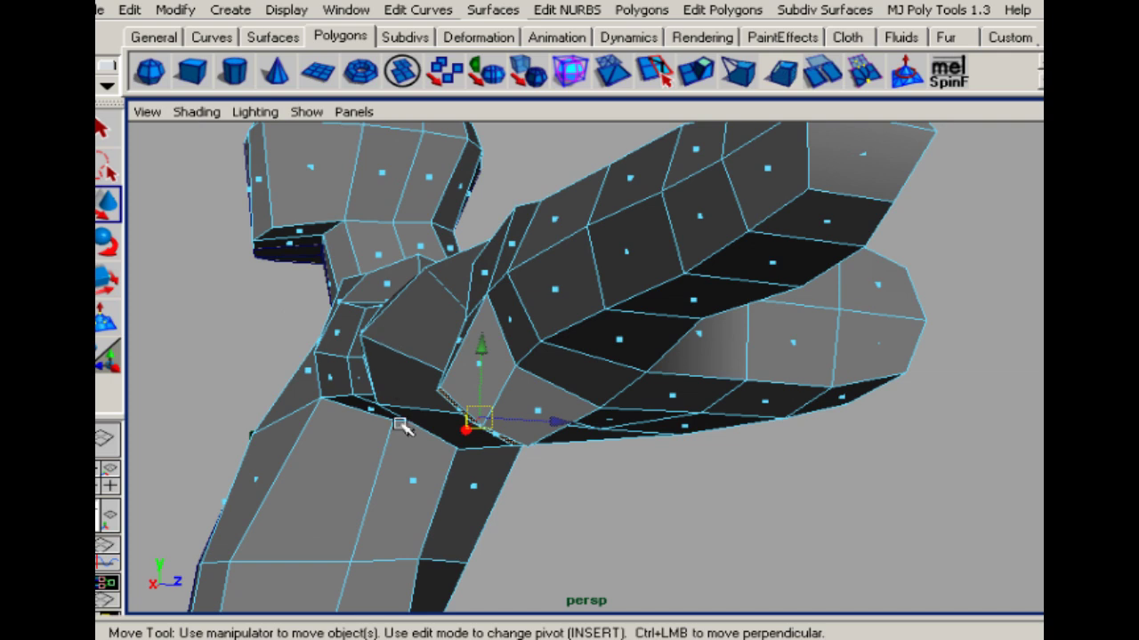
key(e)
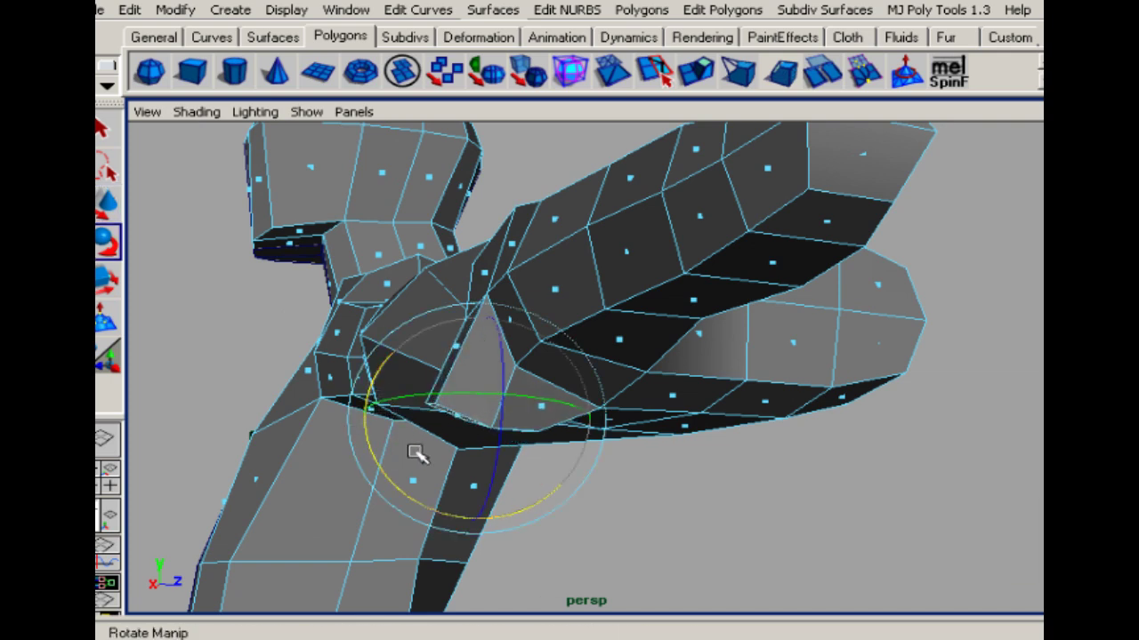
key(r)
key(t)
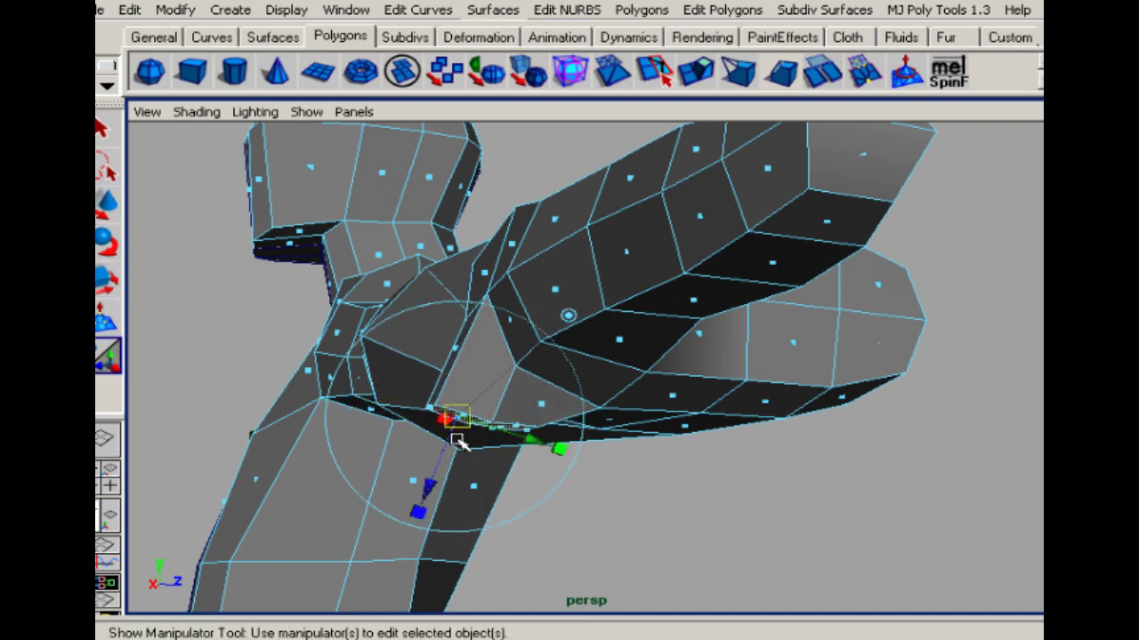
drag(422, 493, 418, 525)
Adjust the end face of the first thumb segment and move it downward to lengthen the segment
alt+drag(485, 408, 570, 409)
alt+middle_drag(569, 409, 569, 365)
alt+drag(570, 365, 509, 433)
alt+drag(656, 361, 569, 365)
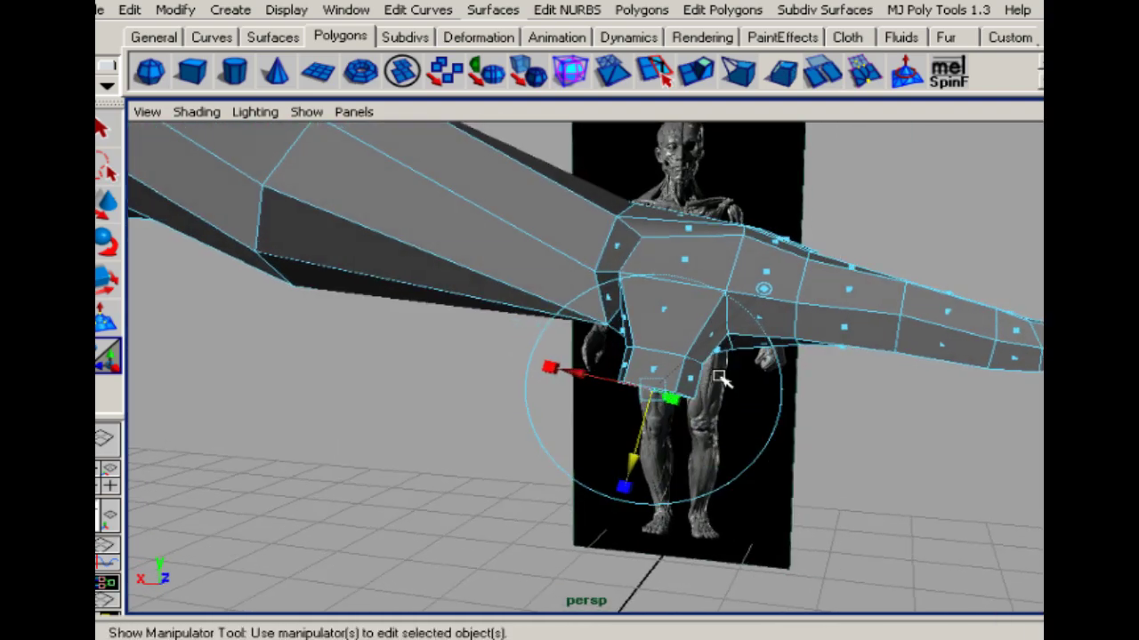
click(107, 280)
key(w)
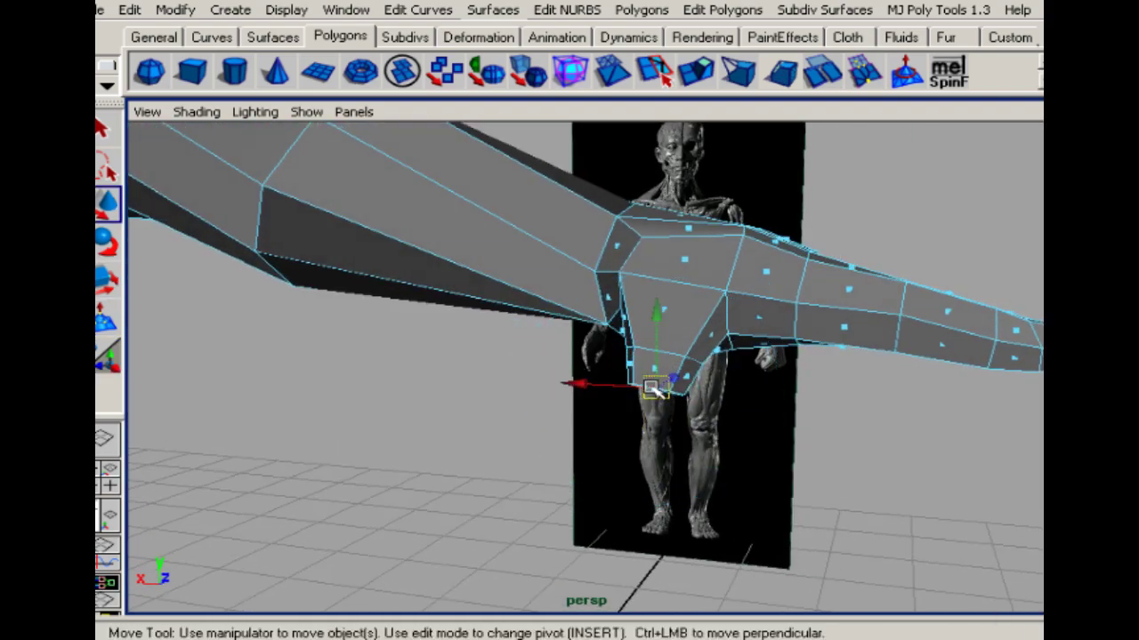
drag(646, 397, 667, 442)
Extrude the thumb's end face and move it downward as a second segment
key(e)
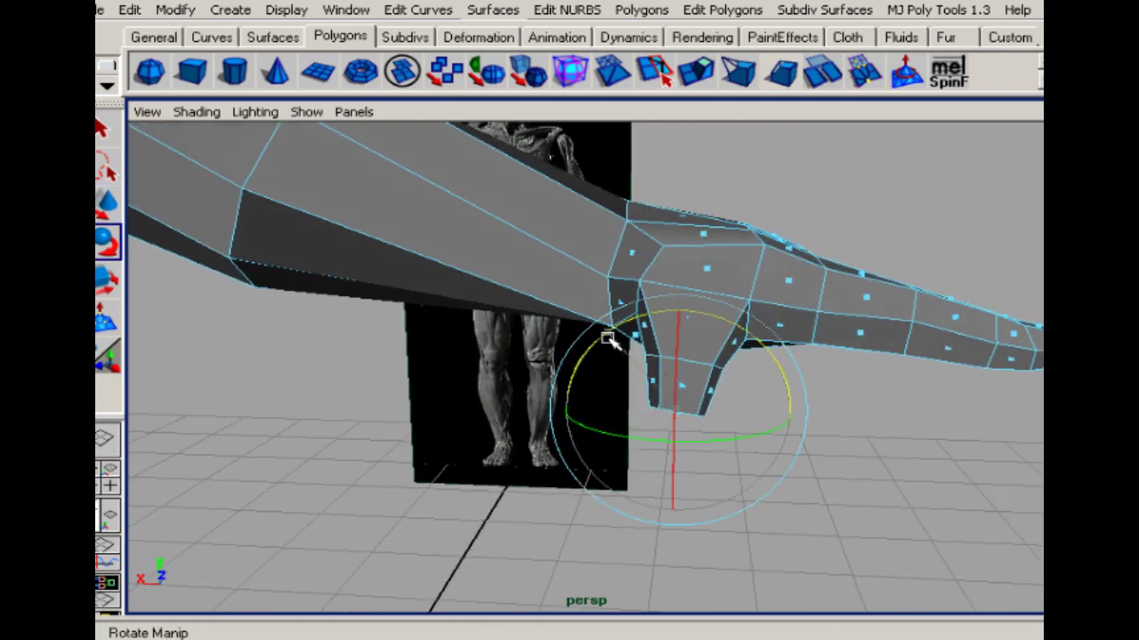
key(t)
key(w)
drag(682, 412, 555, 433)
Extrude the thumb's end face once more to form a short tip segment
alt+right_drag(555, 433, 649, 374)
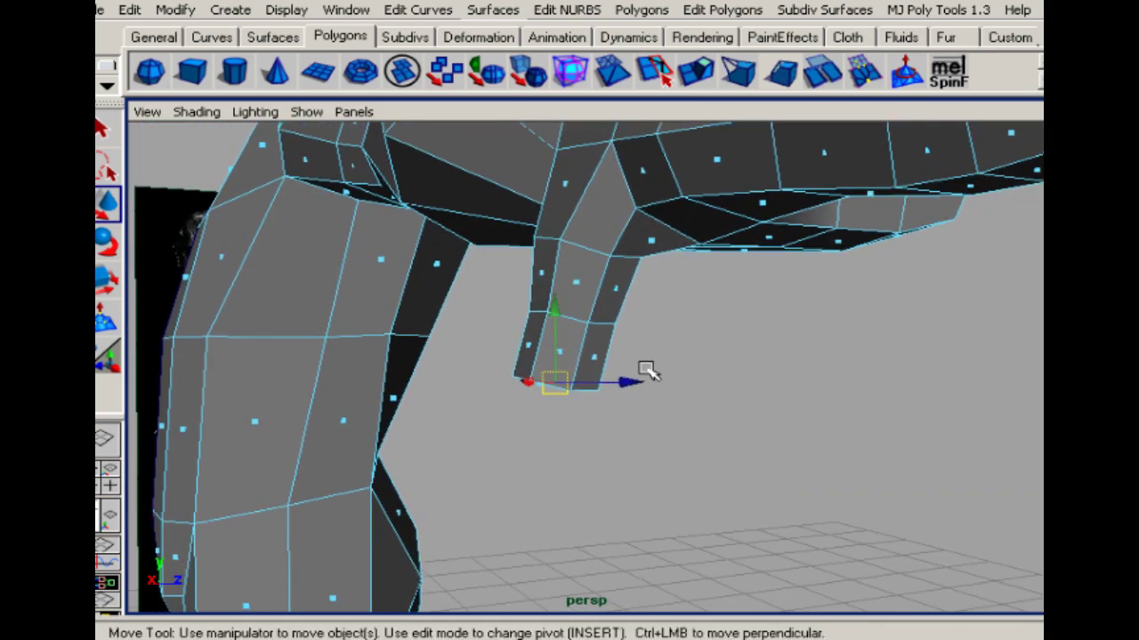
alt+middle_drag(648, 374, 611, 413)
mouse_move(611, 414)
alt+mouse_down()
mouse_move(676, 419)
mouse_move(585, 436)
mouse_move(605, 412)
mouse_move(591, 409)
alt+mouse_up()
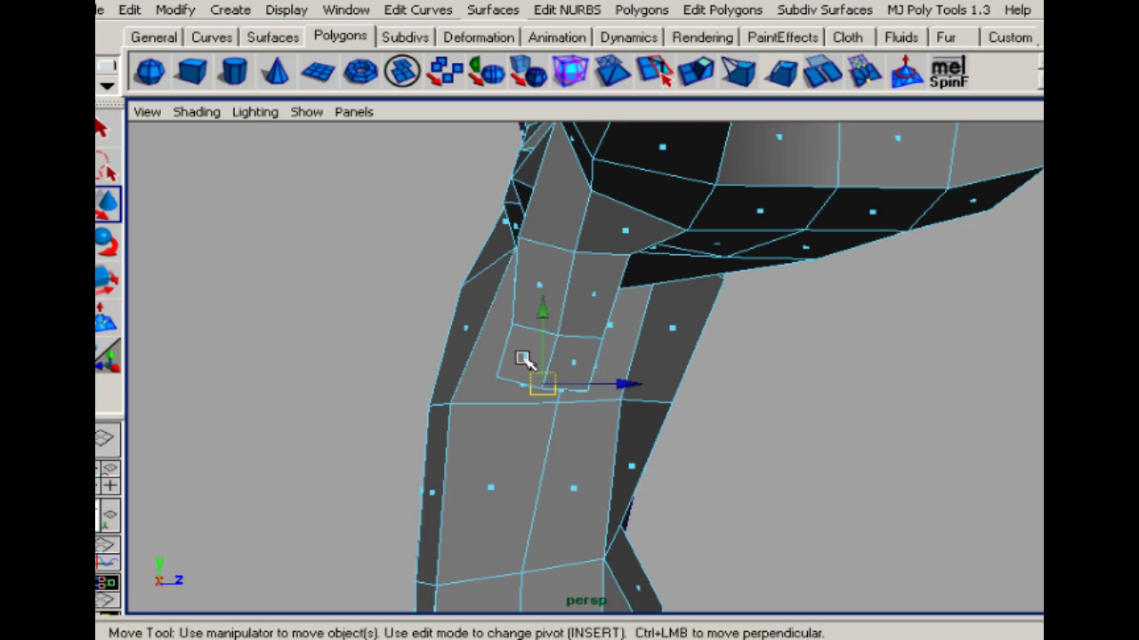
alt+drag(523, 358, 543, 374)
alt+drag(623, 376, 615, 457)
key(t)
key(w)
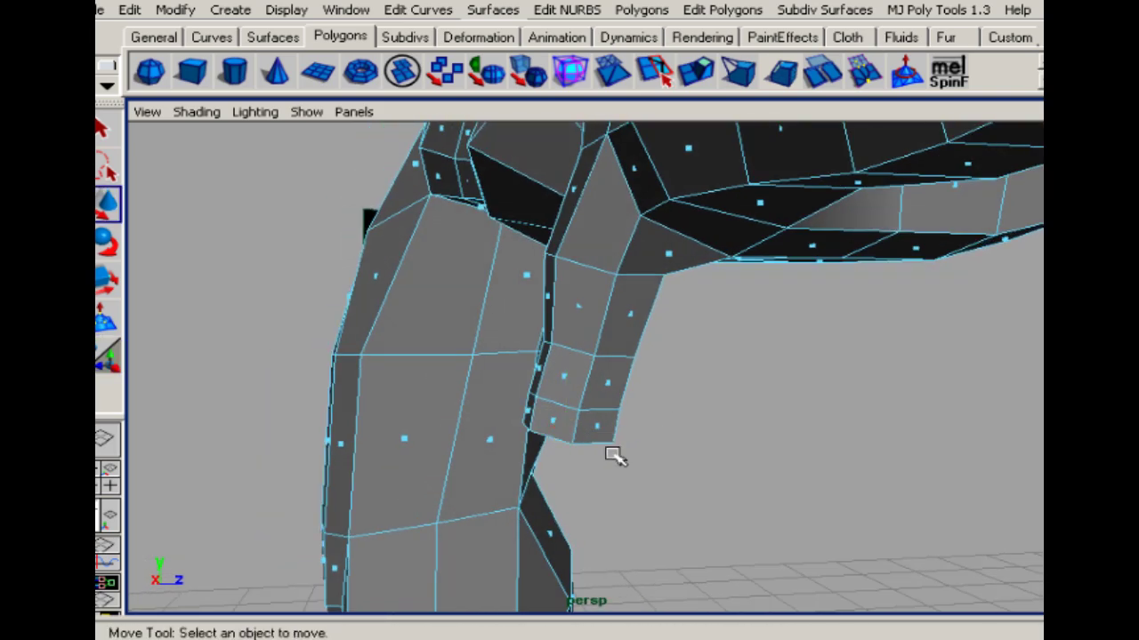
Move the narrow side face of the thumb's tip segment inward along Z
right_drag(602, 386, 525, 386)
alt+drag(534, 392, 605, 396)
right_drag(564, 416, 564, 458)
click(564, 405)
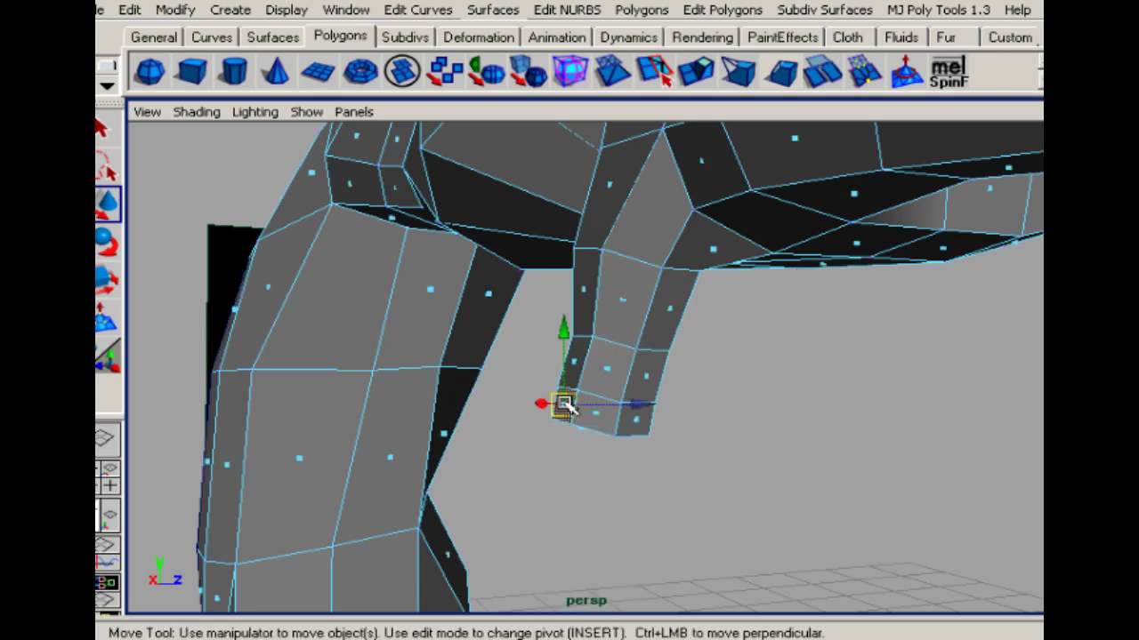
drag(639, 405, 648, 404)
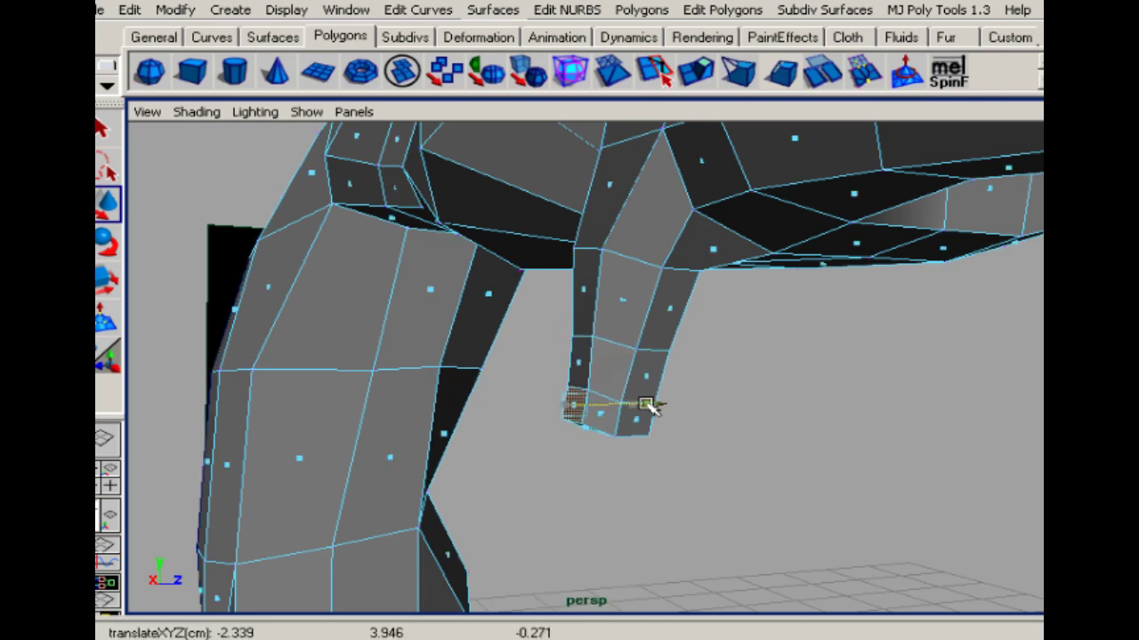
Raise the vertex ring above the thumb tip and pull the tip's outer corner vertices inward
click(552, 373)
alt+drag(569, 398, 541, 396)
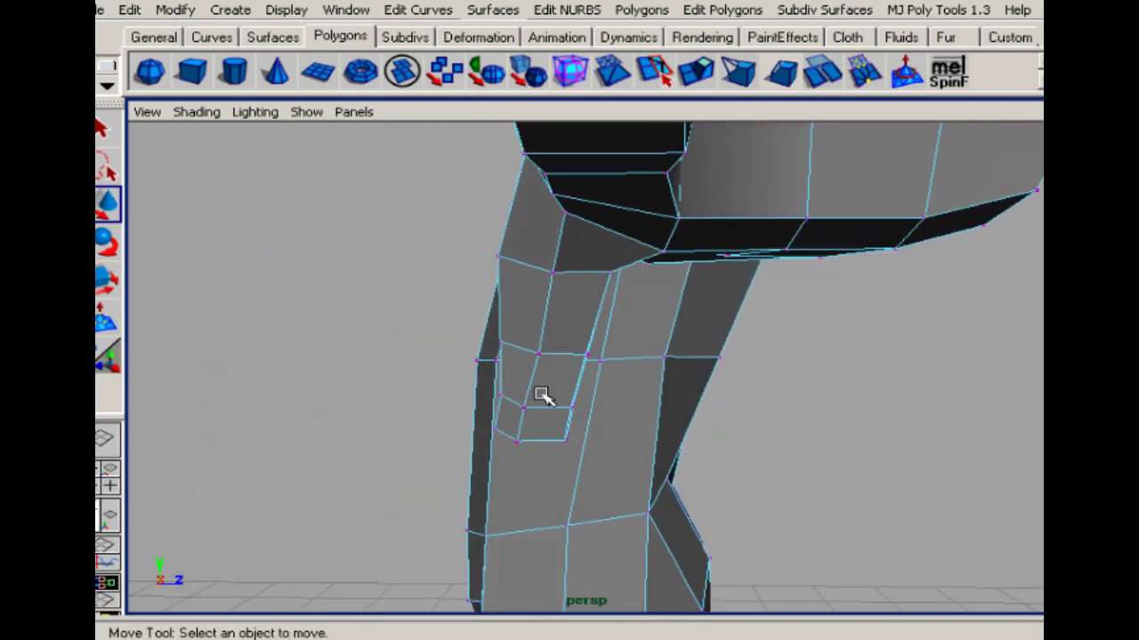
click(541, 397)
alt+drag(596, 419, 516, 394)
click(544, 320)
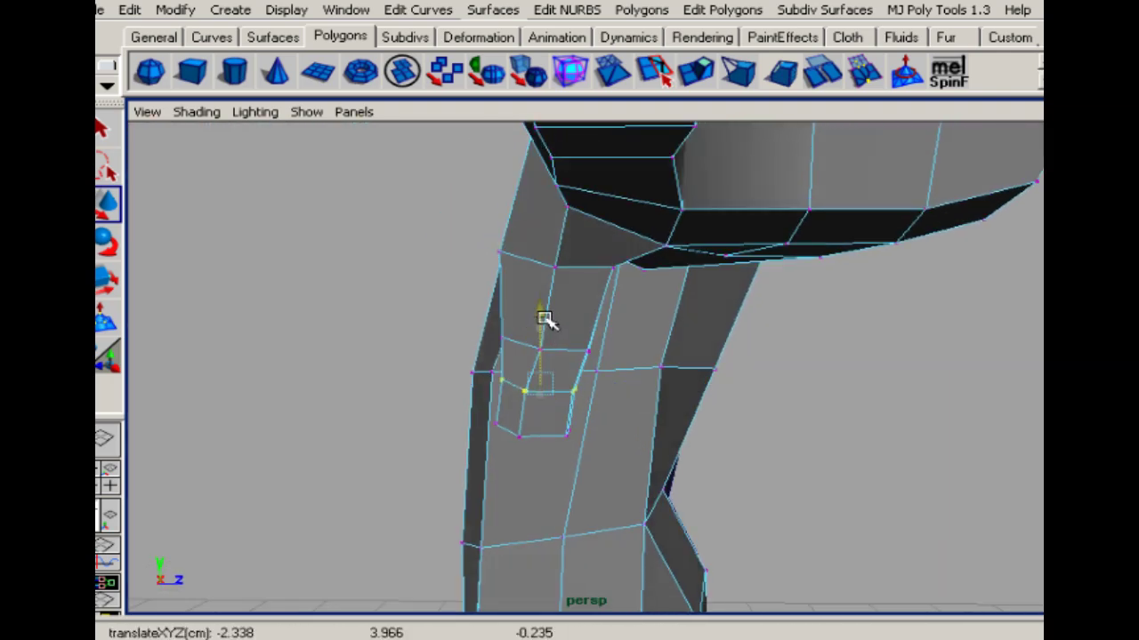
click(567, 432)
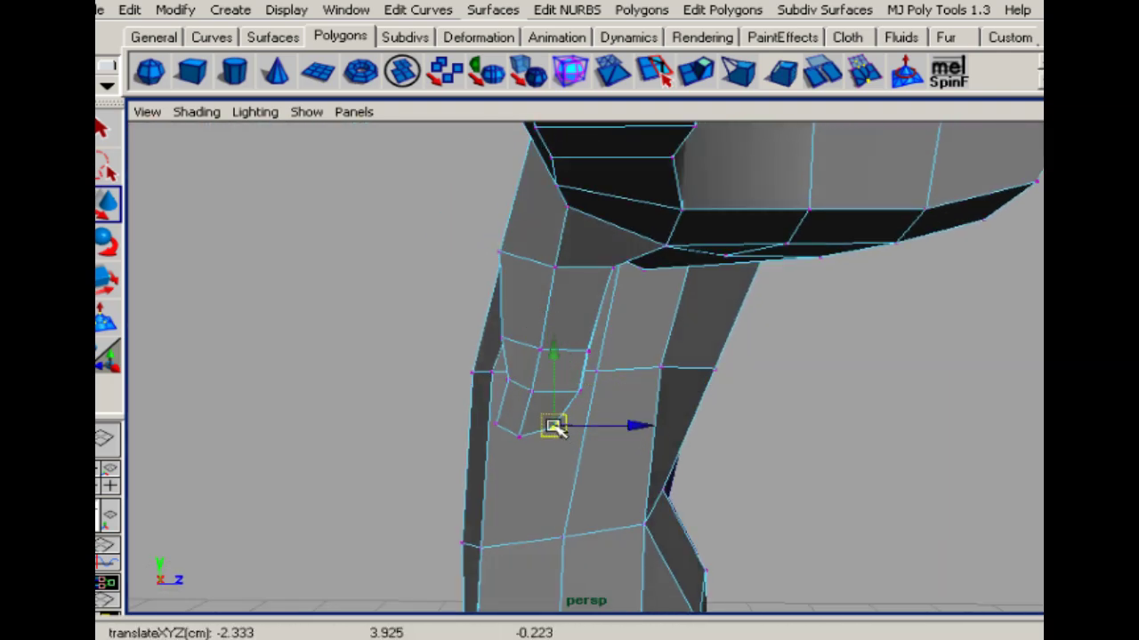
Scale the thumb's end vertices closer together along X and nudge one tip corner vertex into place
alt+drag(553, 427, 753, 445)
click(748, 432)
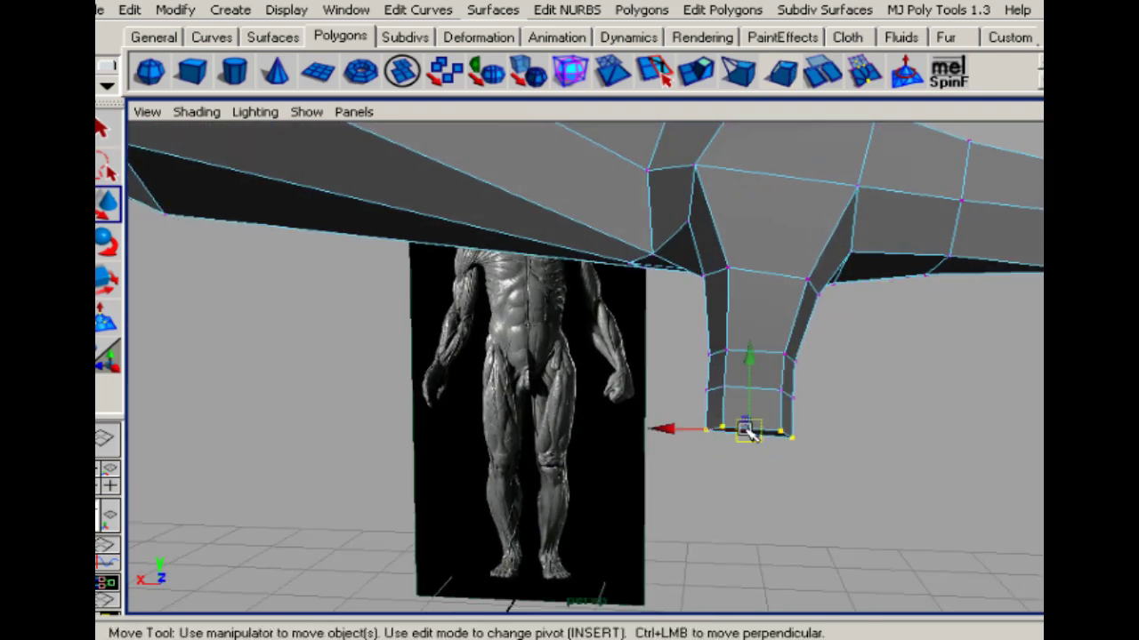
key(r)
drag(636, 429, 673, 438)
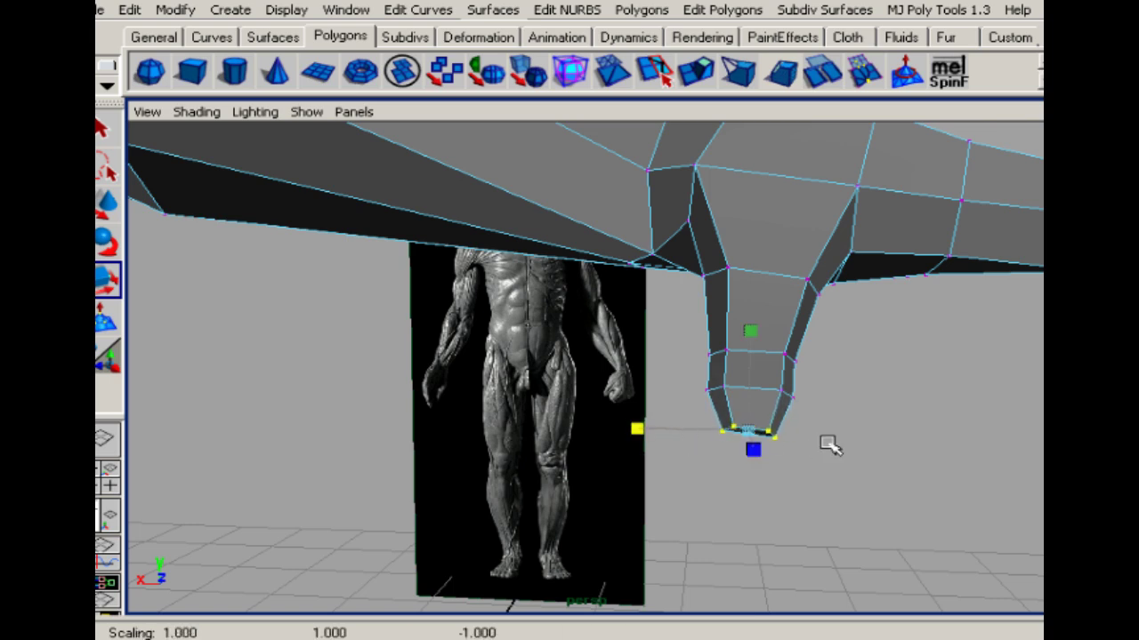
click(768, 433)
key(w)
drag(769, 433, 767, 430)
Move the last two vertex rows of the thumb slightly downward
click(786, 385)
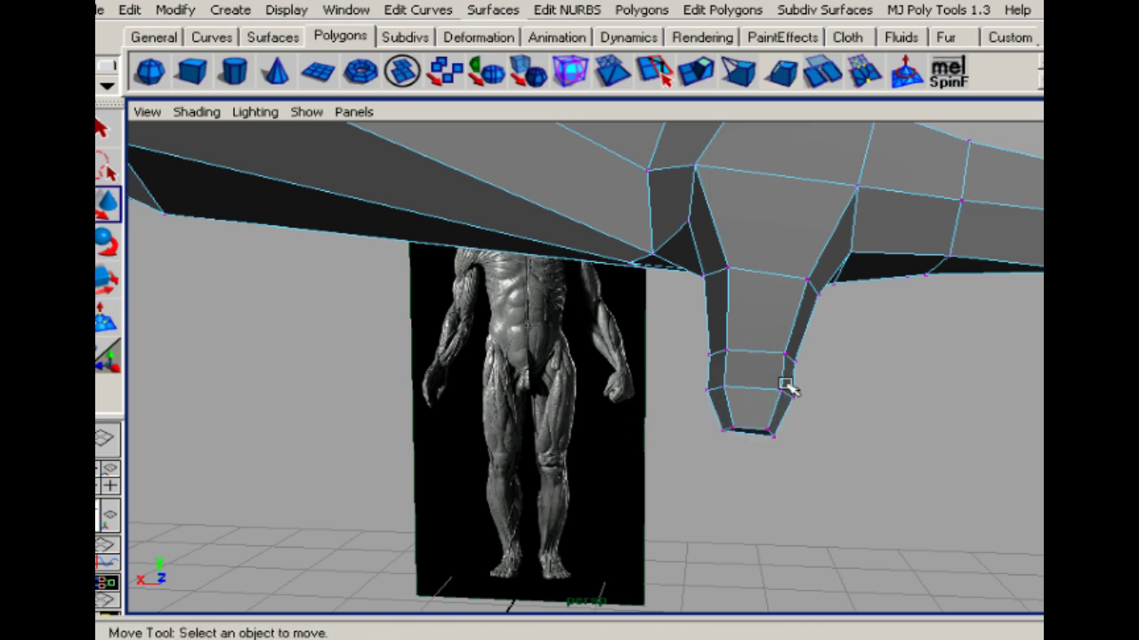
drag(685, 374, 797, 446)
drag(749, 410, 749, 415)
click(818, 404)
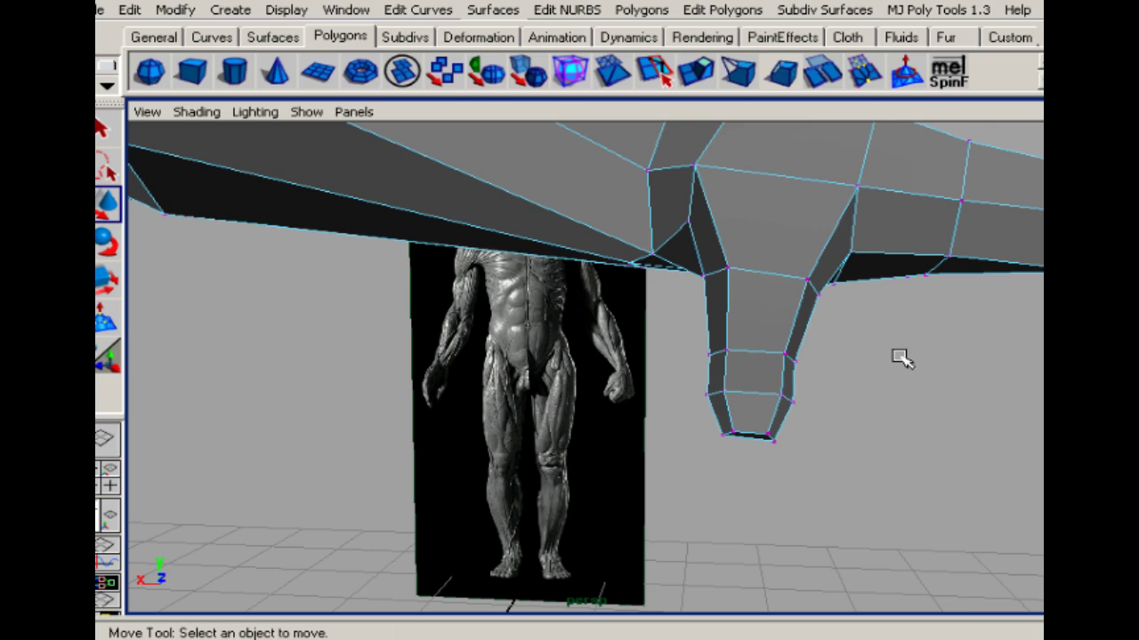
alt+drag(900, 357, 776, 394)
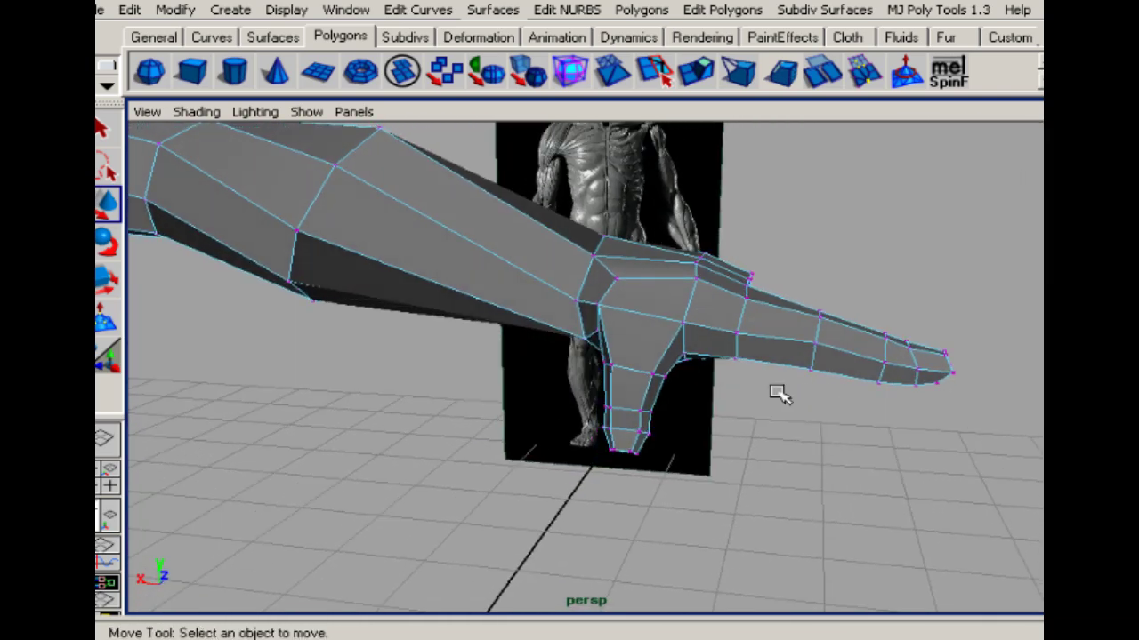
drag(618, 430, 521, 249)
key(r)
click(611, 284)
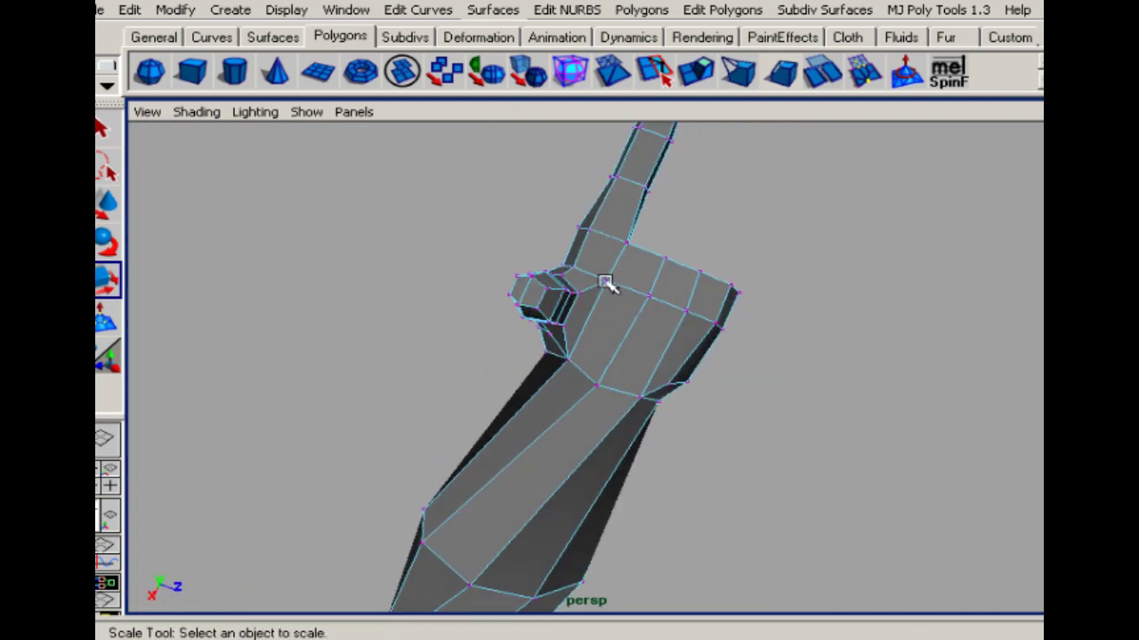
Shift the palm vertex below the first finger toward the palm's middle and the nearby wrist vertex slightly toward the forearm
drag(594, 272, 631, 287)
key(w)
click(569, 362)
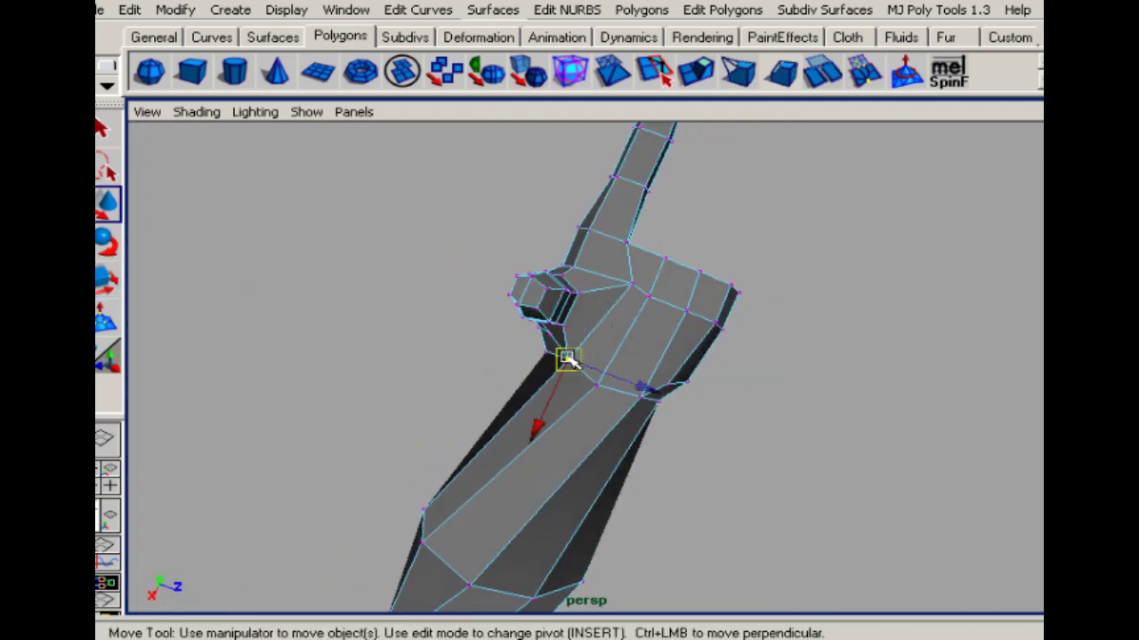
mouse_move(569, 361)
mouse_down()
mouse_move(580, 366)
mouse_move(564, 371)
mouse_up()
click(480, 249)
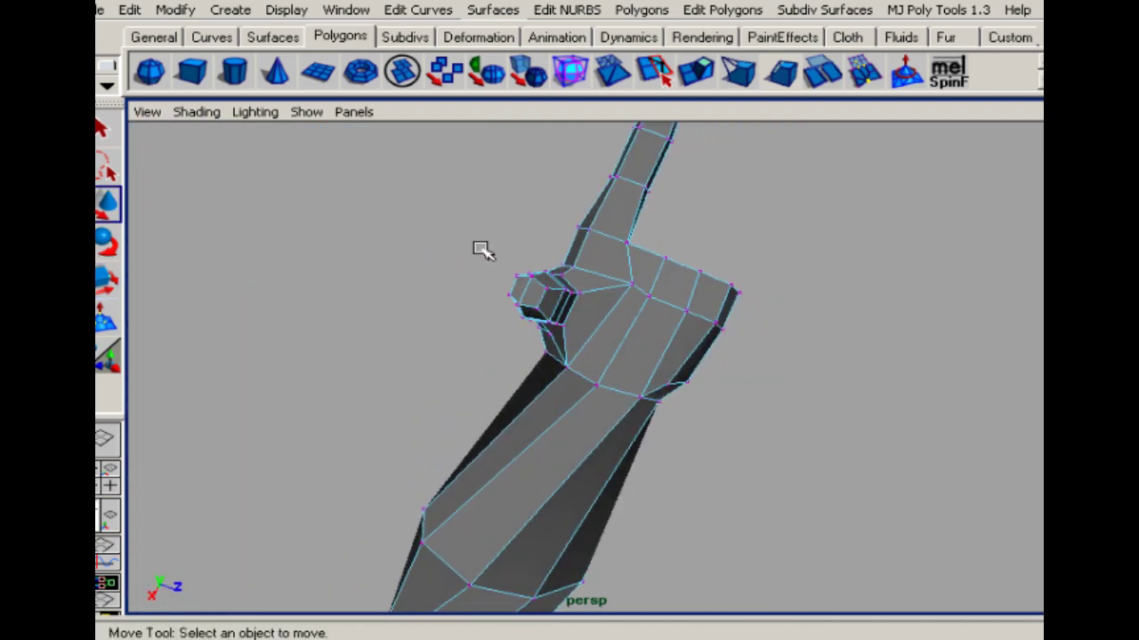
Nudge the vertex on the side of the hand between the thumb and the first finger
alt+drag(480, 249, 673, 310)
click(679, 310)
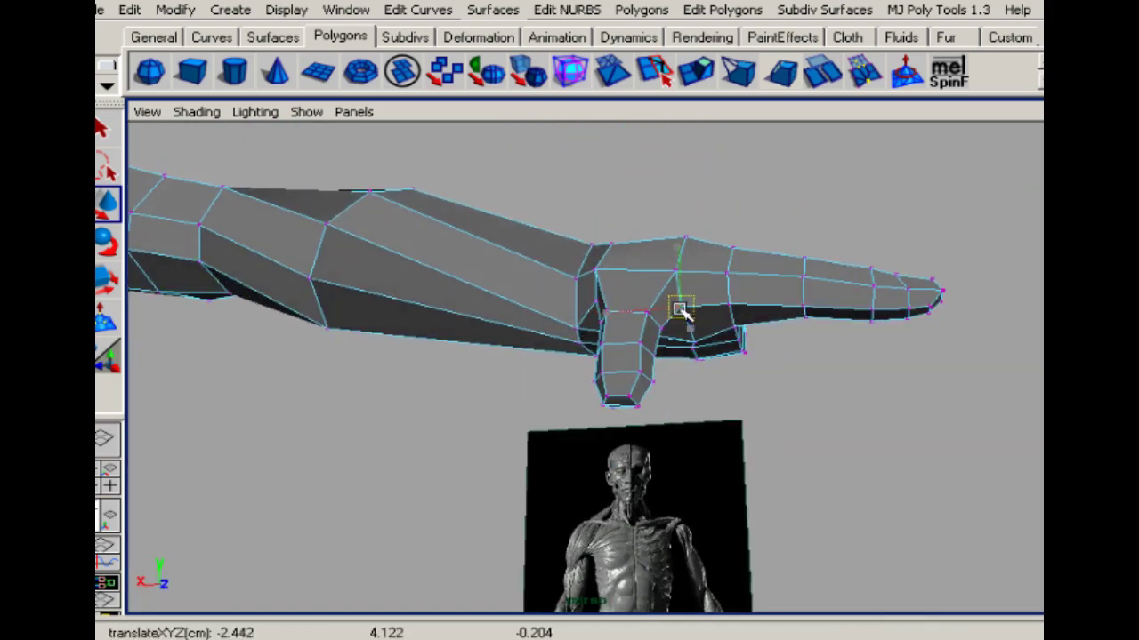
alt+drag(647, 214, 430, 359)
click(489, 363)
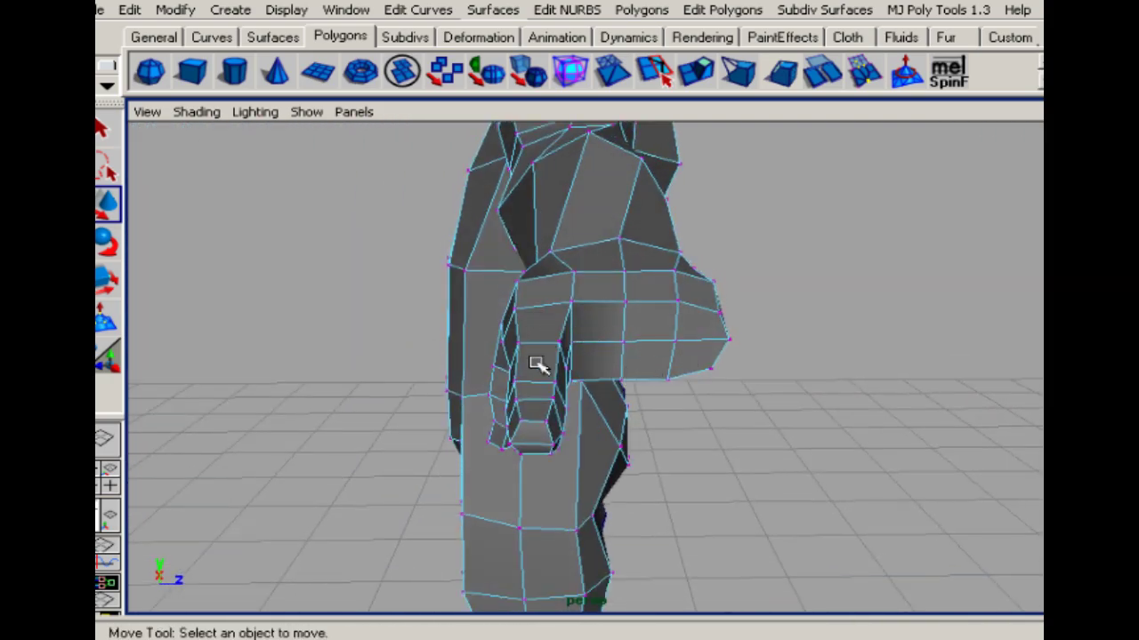
alt+drag(538, 365, 635, 356)
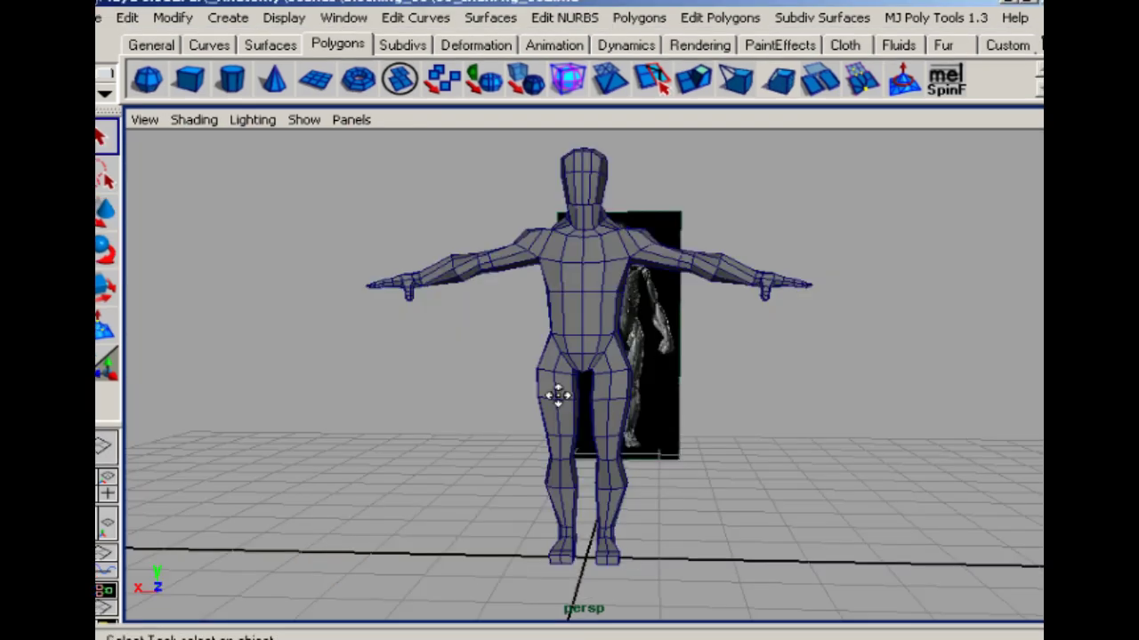
Select the edge loop down the front of the leg, move it outward along X, and fine-tune its thigh edge
alt+middle_drag(557, 396, 551, 334)
alt+right_drag(552, 333, 881, 352)
alt+middle_drag(677, 393, 700, 338)
key(F10)
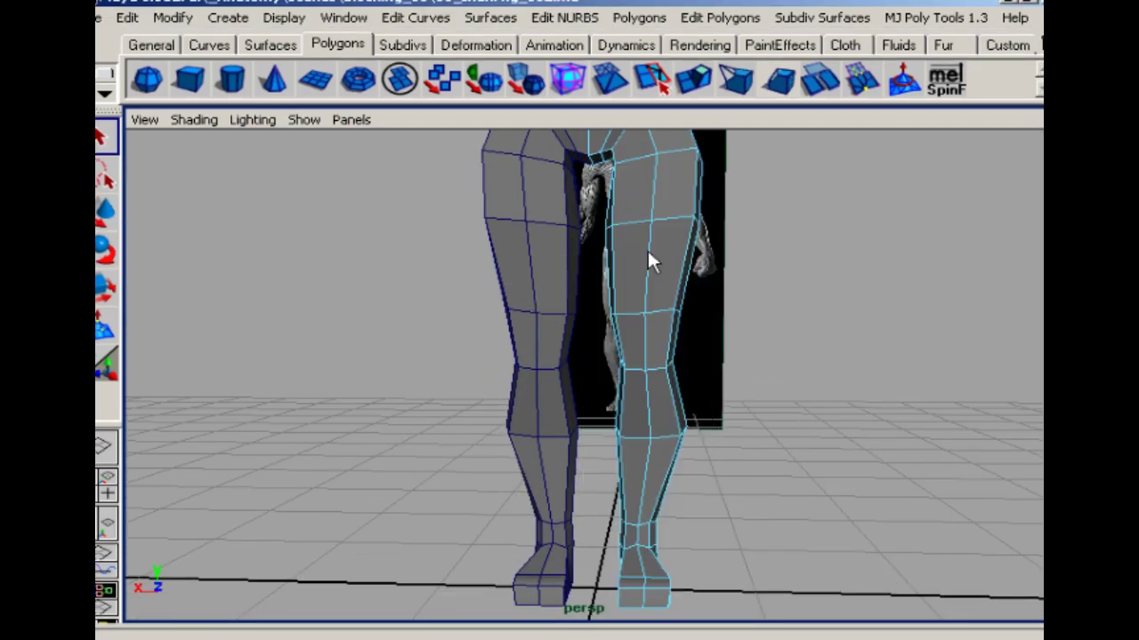
click(646, 249)
click(934, 18)
click(890, 193)
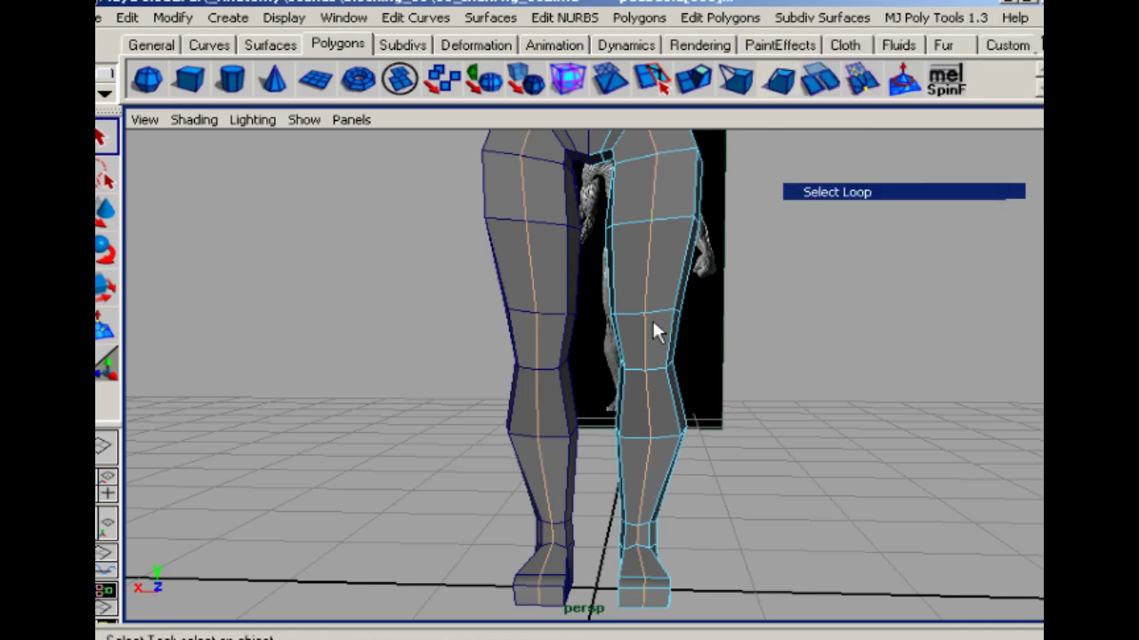
alt+middle_drag(645, 298, 653, 400)
alt+drag(653, 399, 603, 264)
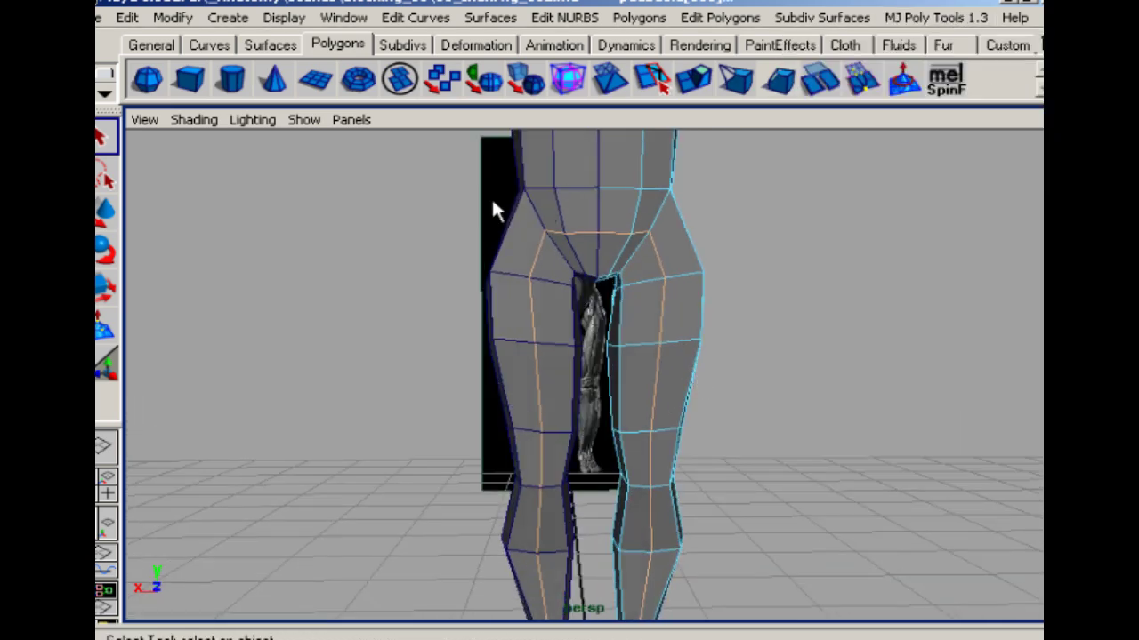
alt+right_drag(674, 354, 646, 269)
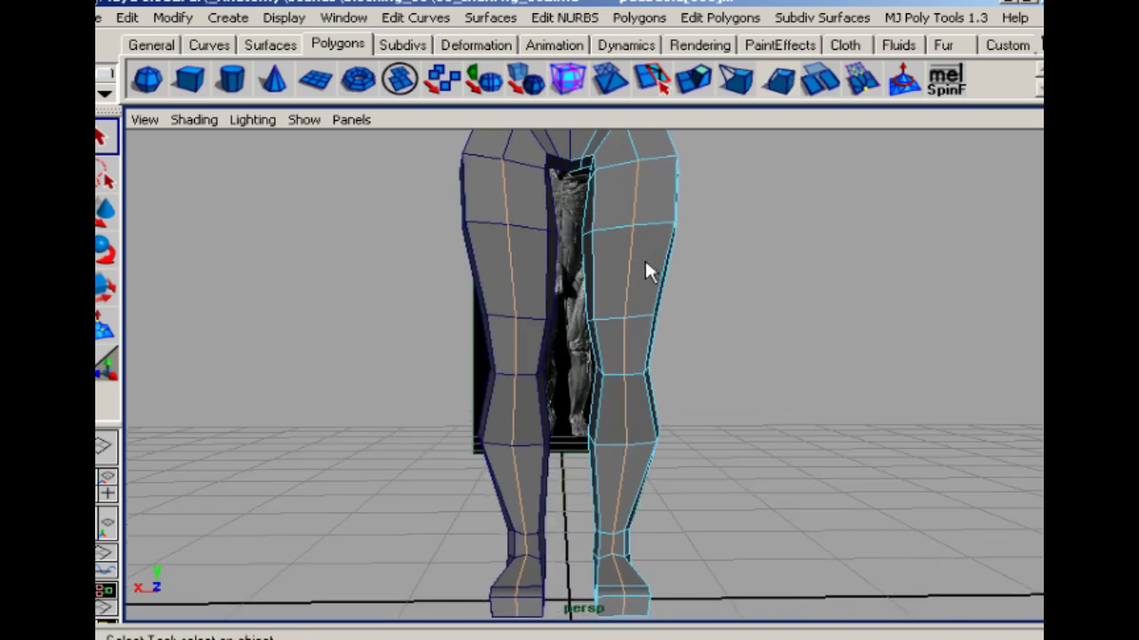
key(w)
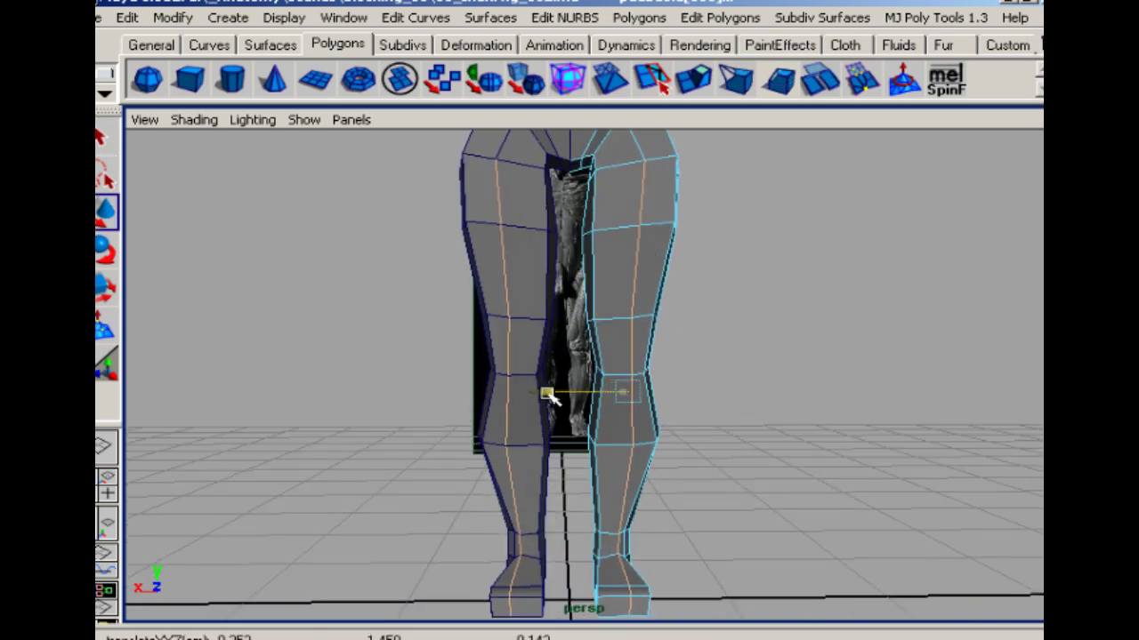
click(718, 369)
click(634, 288)
drag(553, 273, 559, 274)
Split a new lengthwise edge loop through the leg from the horizontal edge on the front of the thigh
alt+drag(725, 347, 717, 313)
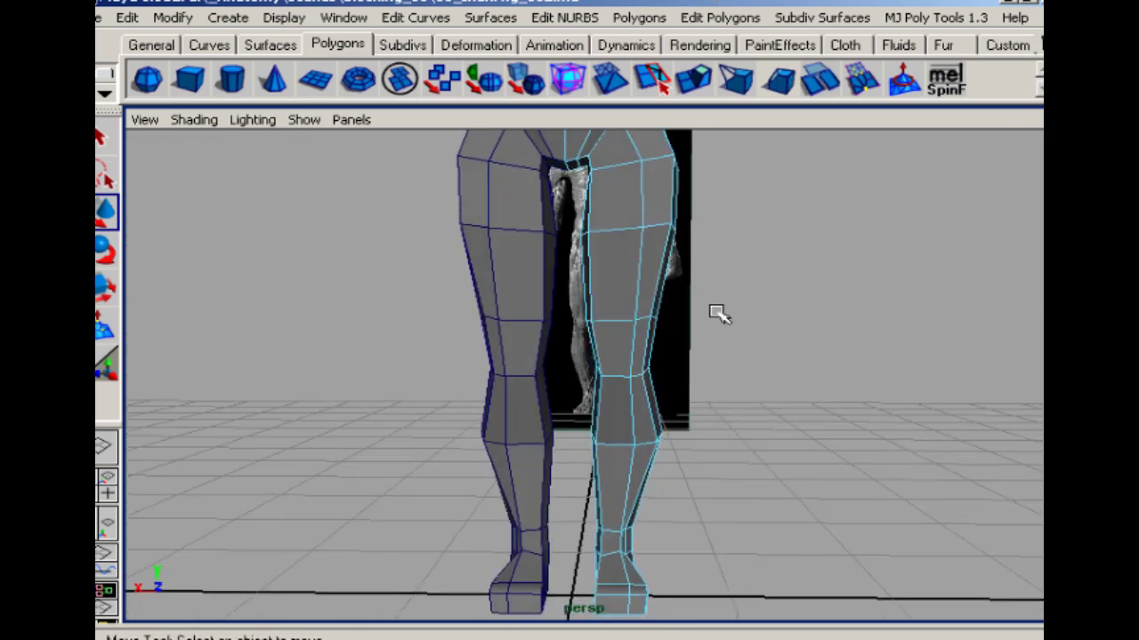
click(618, 231)
click(935, 17)
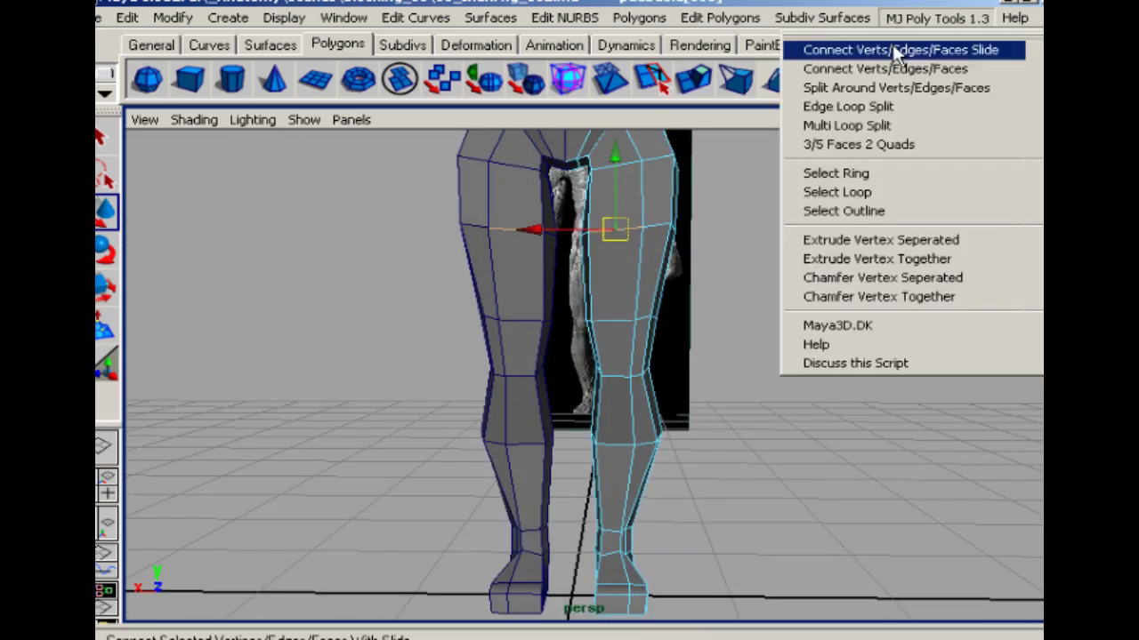
click(845, 109)
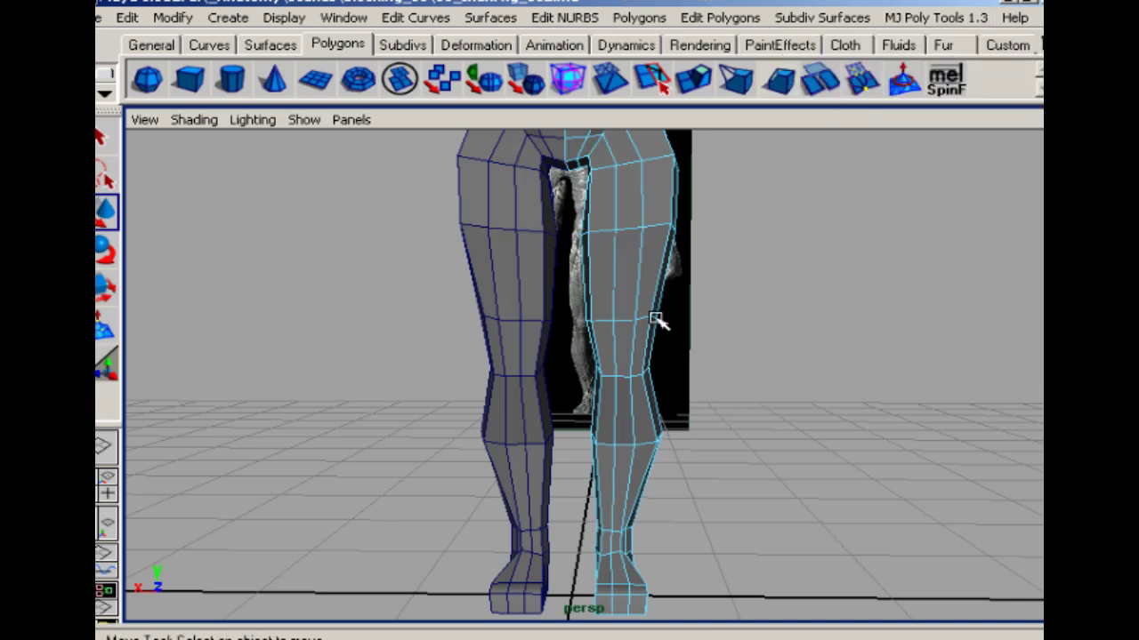
Select the horizontal edges across the lower abdomen between the hips and raise them along Y
alt+drag(656, 320, 784, 367)
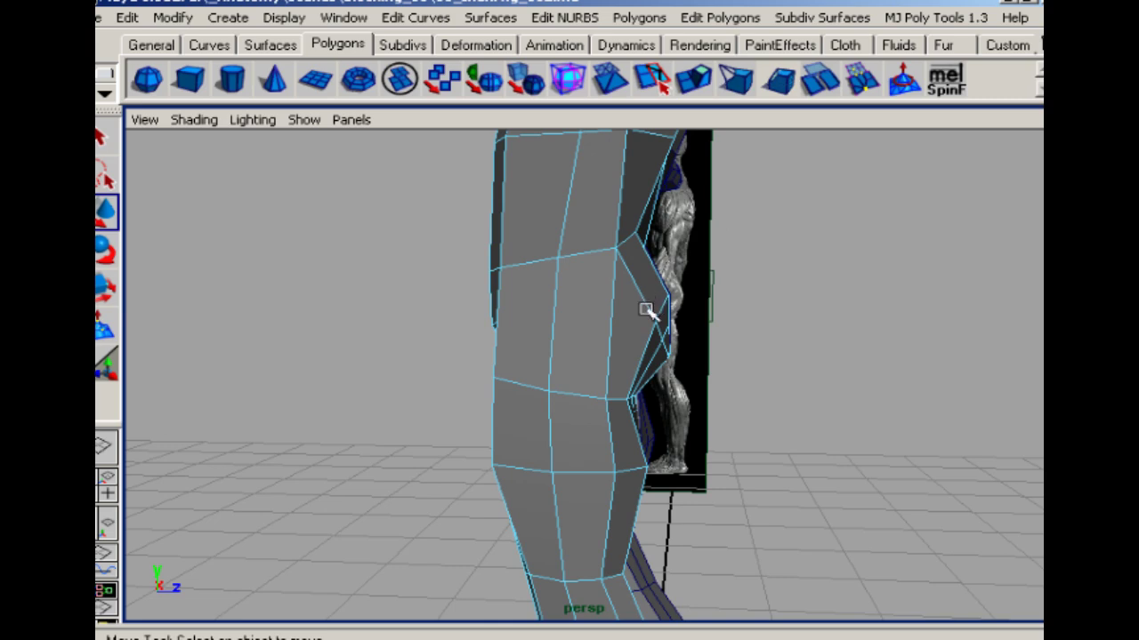
alt+drag(646, 308, 611, 378)
click(587, 309)
click(694, 334)
click(584, 298)
drag(560, 238, 692, 338)
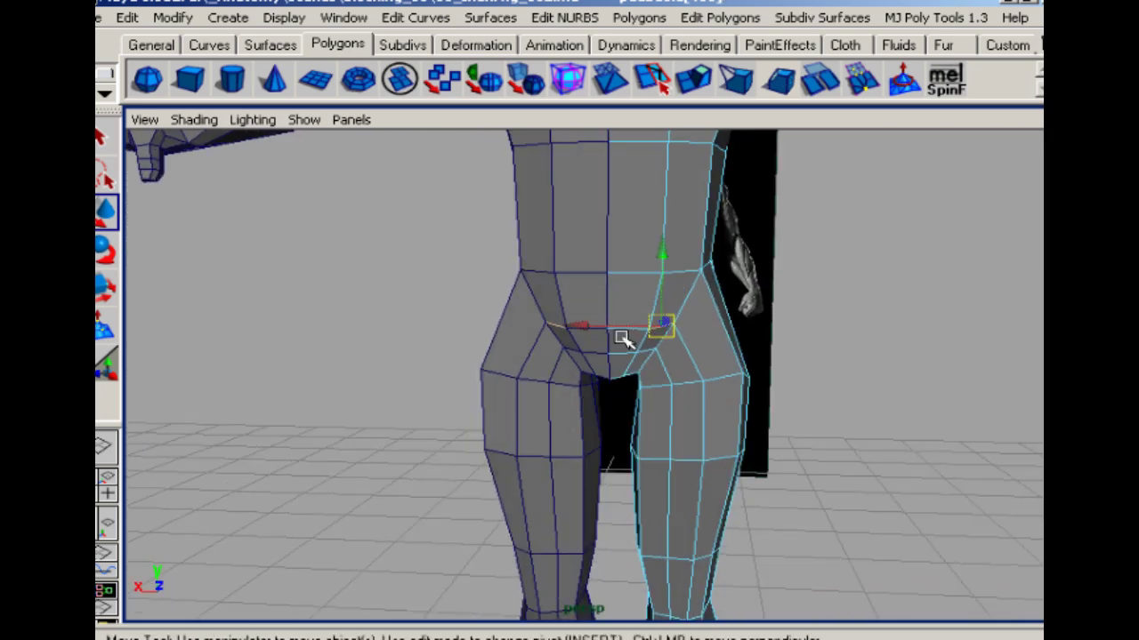
click(656, 333)
drag(644, 267, 643, 246)
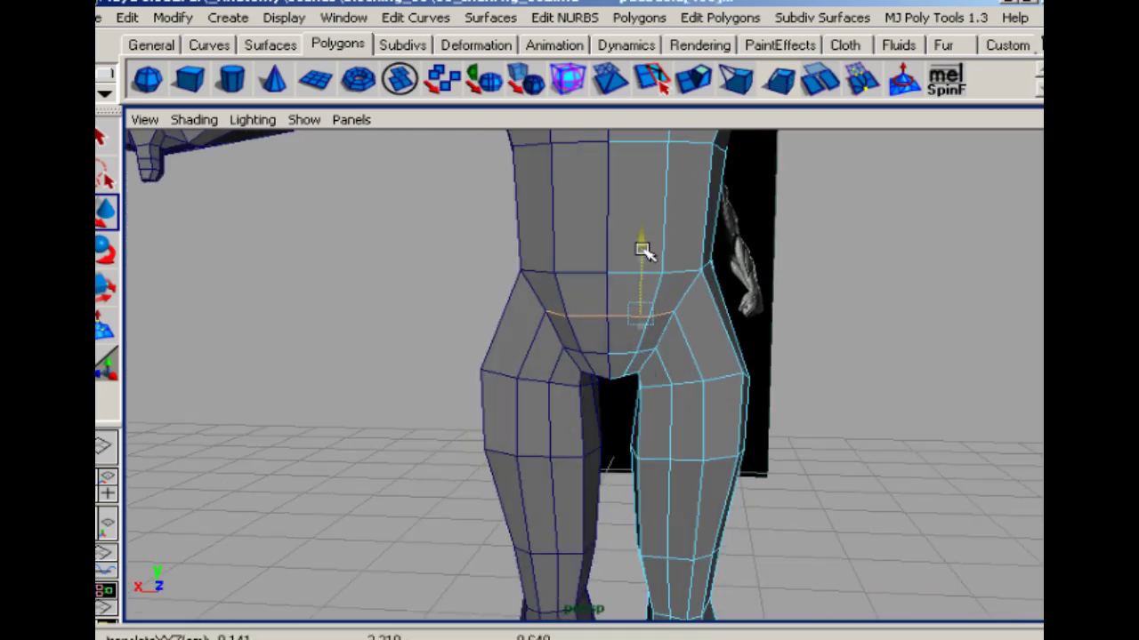
Move the inner-thigh vertices at the crotch toward the body's centre and adjust their height slightly
alt+drag(626, 378, 646, 352)
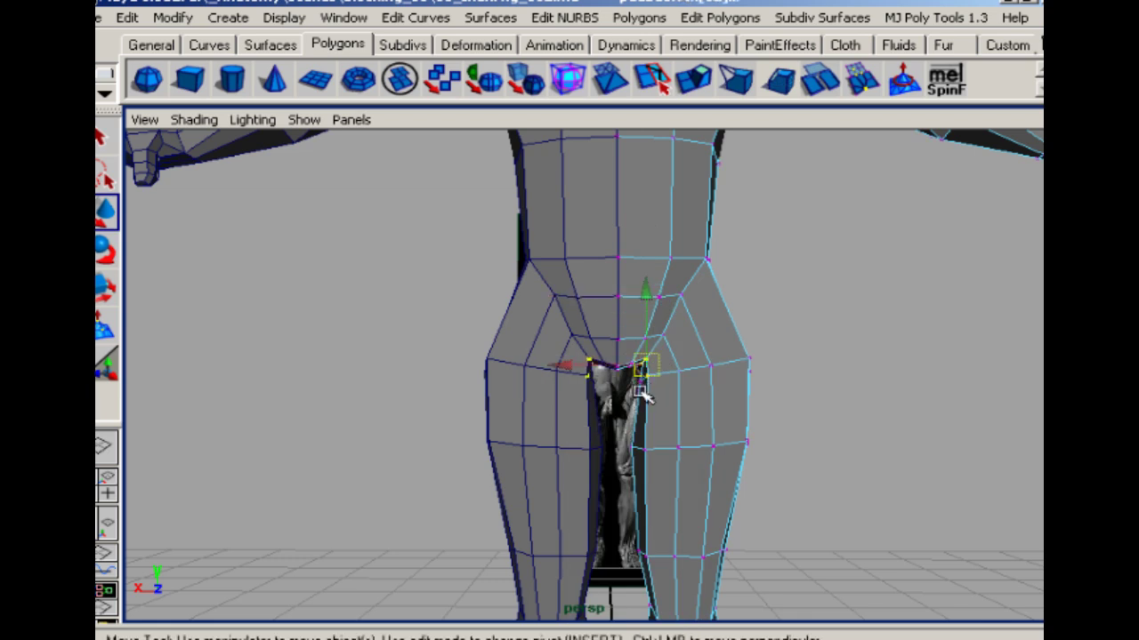
key(F8)
click(655, 385)
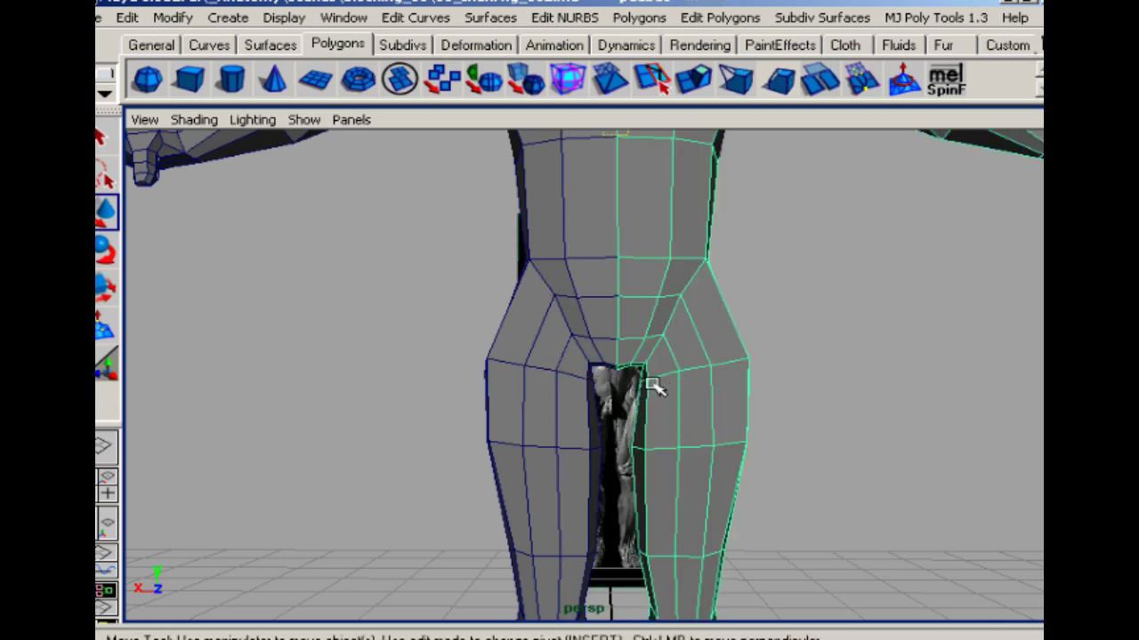
click(642, 382)
mouse_move(644, 381)
mouse_down()
mouse_move(637, 389)
mouse_move(642, 368)
mouse_move(634, 380)
mouse_up()
click(783, 310)
click(646, 365)
click(775, 308)
click(632, 370)
click(386, 339)
drag(629, 290, 631, 287)
click(394, 282)
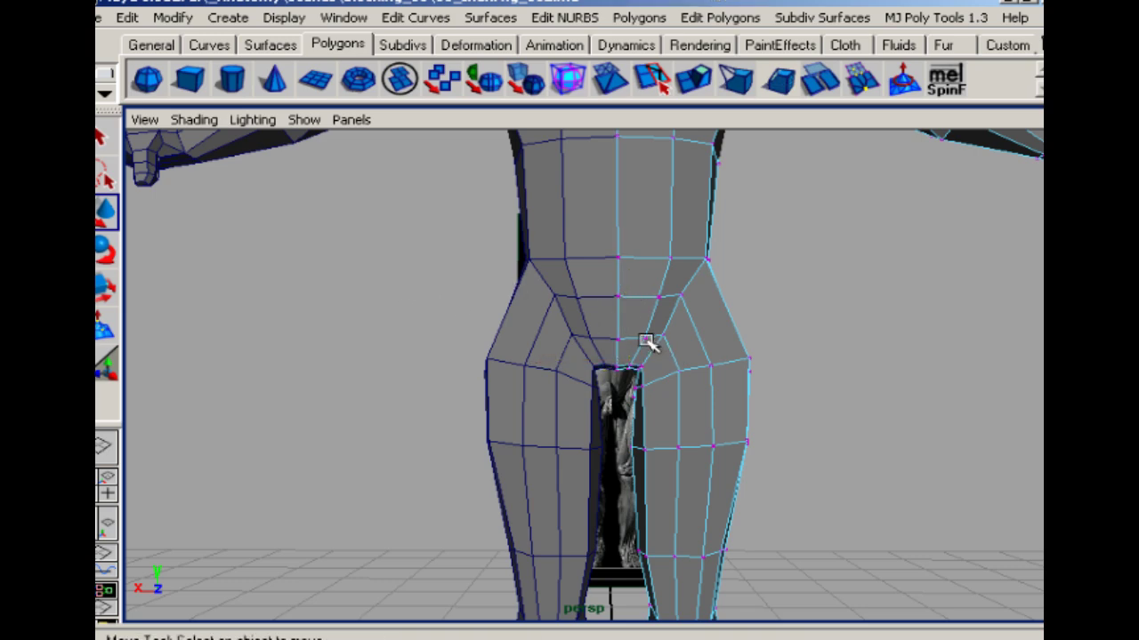
Move the two lower-abdomen vertices beside the centre line slightly outward
click(646, 340)
drag(646, 339, 651, 339)
click(480, 285)
click(658, 297)
drag(658, 297, 662, 300)
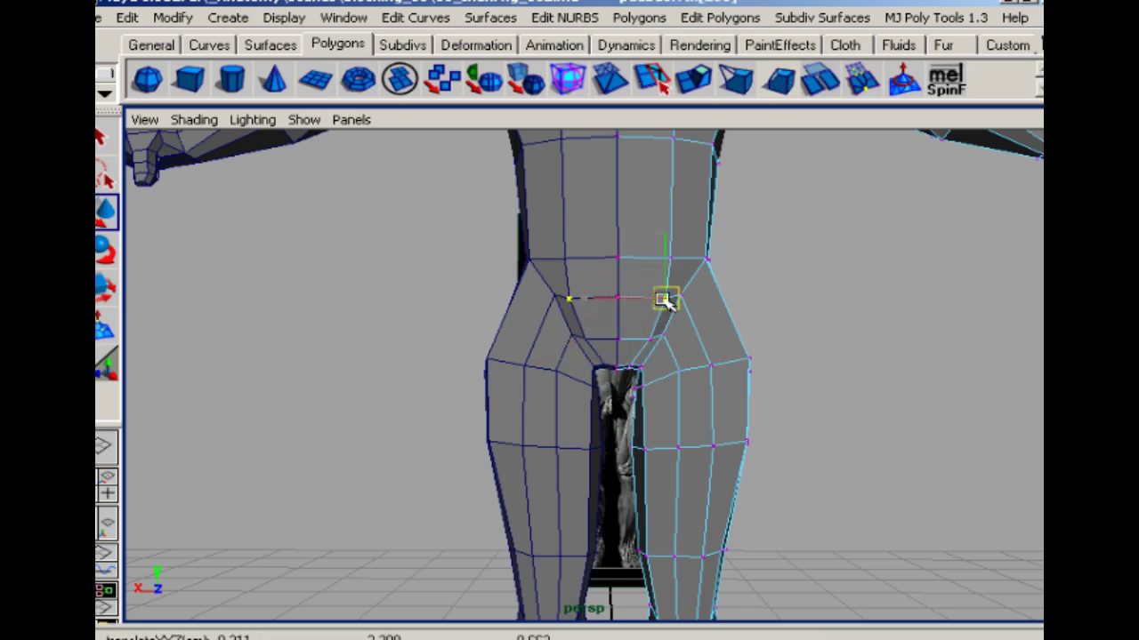
click(569, 412)
Select the vertices at the front end of the foot and scale them along X
alt+middle_drag(638, 496, 671, 280)
alt+drag(670, 279, 622, 372)
alt+right_drag(623, 372, 922, 343)
alt+middle_drag(711, 462, 633, 342)
alt+drag(633, 342, 682, 405)
drag(788, 399, 775, 421)
key(r)
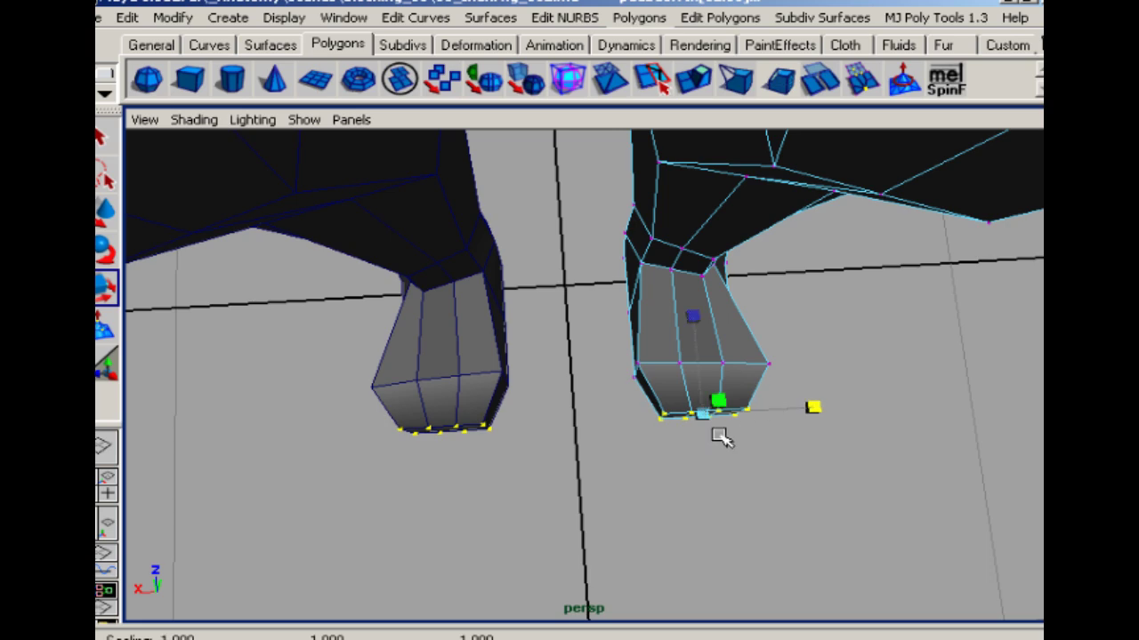
key(w)
click(653, 460)
Select the upper front vertices of the toe section and lower them along Y
alt+drag(653, 460, 934, 313)
drag(692, 247, 646, 286)
drag(665, 195, 667, 210)
click(735, 341)
Extrude the inner side face of the toe section and move it inward along X to widen the forefoot
alt+drag(734, 342, 560, 333)
right_drag(651, 308, 654, 349)
click(658, 309)
alt+drag(630, 312, 603, 427)
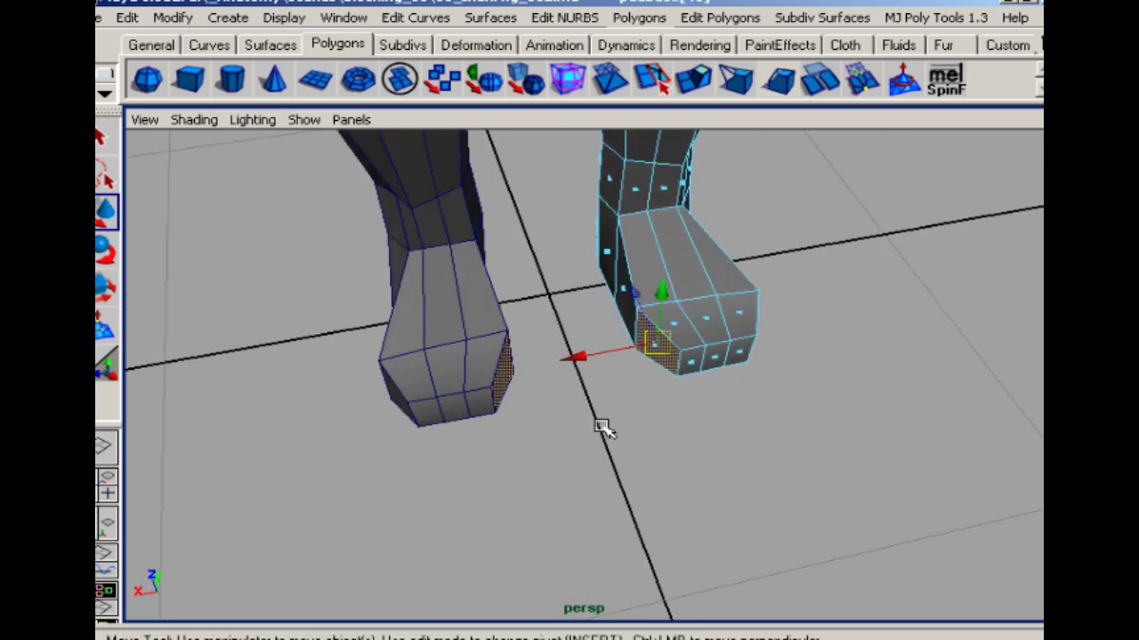
drag(544, 377, 533, 366)
click(654, 347)
Pull the rear vertices of the extruded inner toe block back toward the foot along X
alt+drag(634, 484, 662, 404)
right_drag(602, 375, 557, 376)
drag(575, 348, 605, 397)
drag(521, 380, 546, 378)
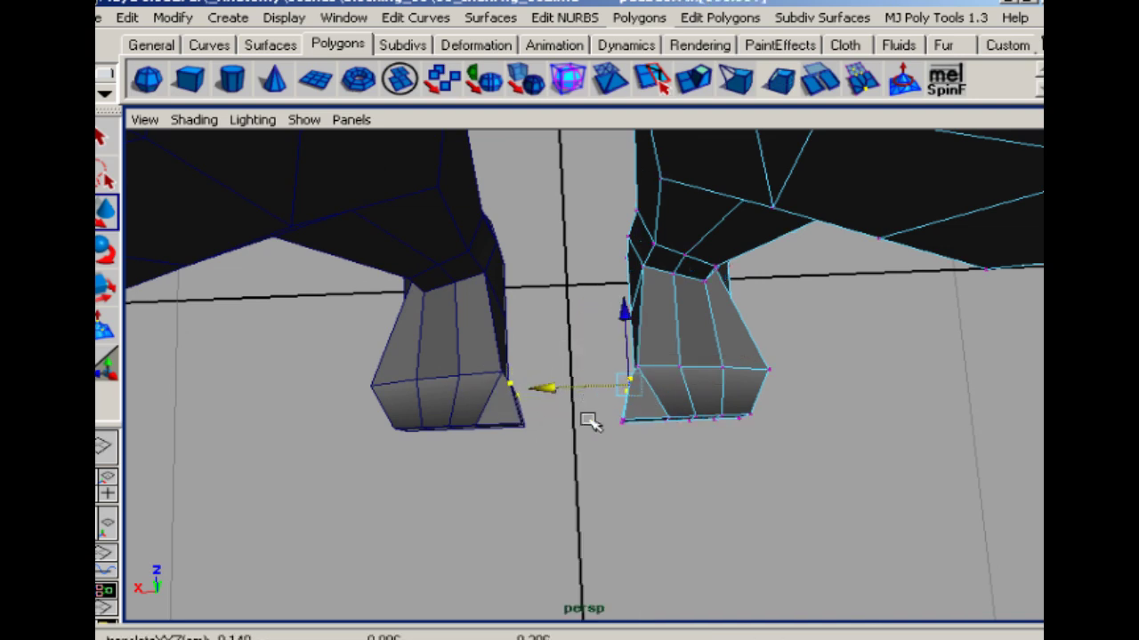
Raise the front ankle vertex at the top of the instep and nudge it slightly sideways
alt+drag(590, 422, 697, 147)
click(593, 362)
click(636, 320)
shift+click(673, 293)
click(580, 390)
click(697, 227)
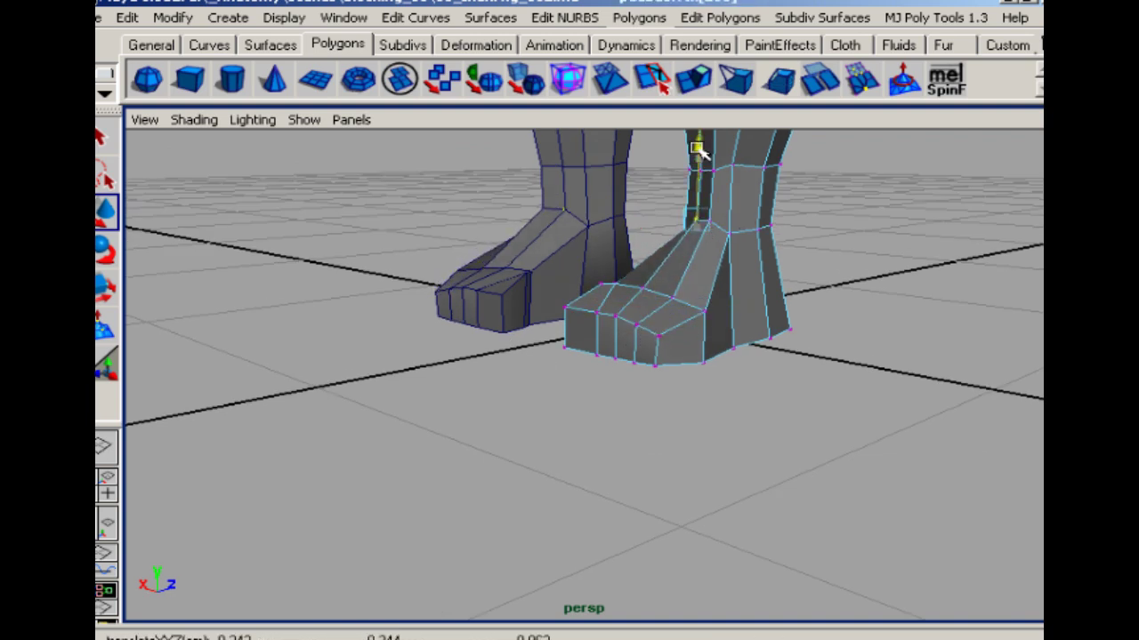
drag(745, 216, 739, 215)
click(764, 307)
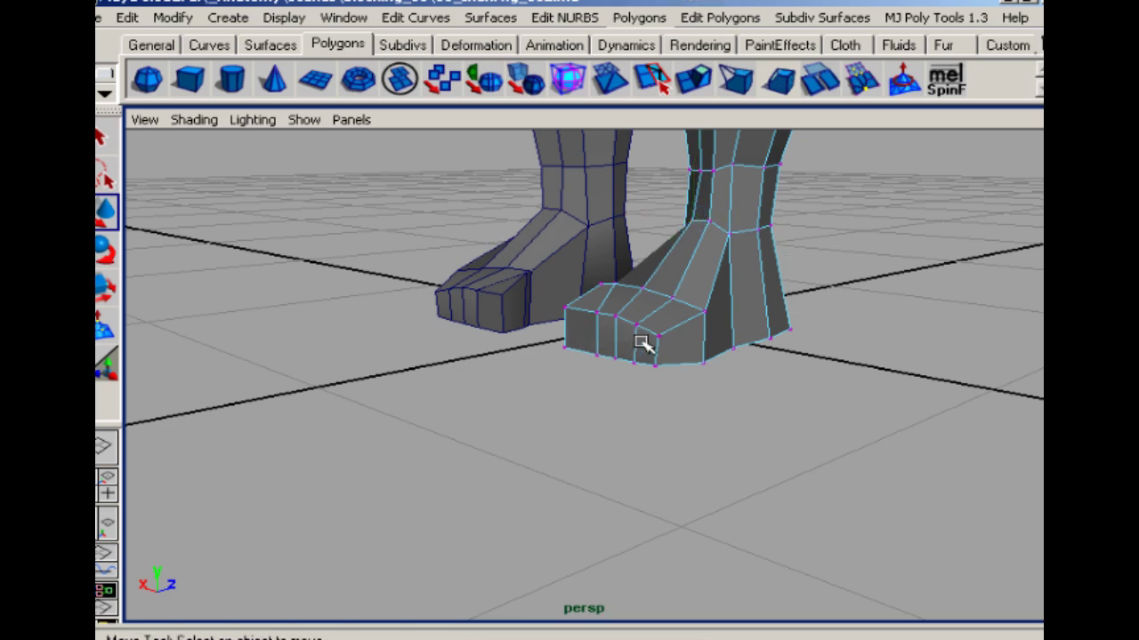
Extrude the outer side face of the toe section and move it outward along X
right_drag(682, 343, 685, 391)
click(682, 344)
alt+drag(681, 344, 581, 426)
key(ctrl+e)
key(w)
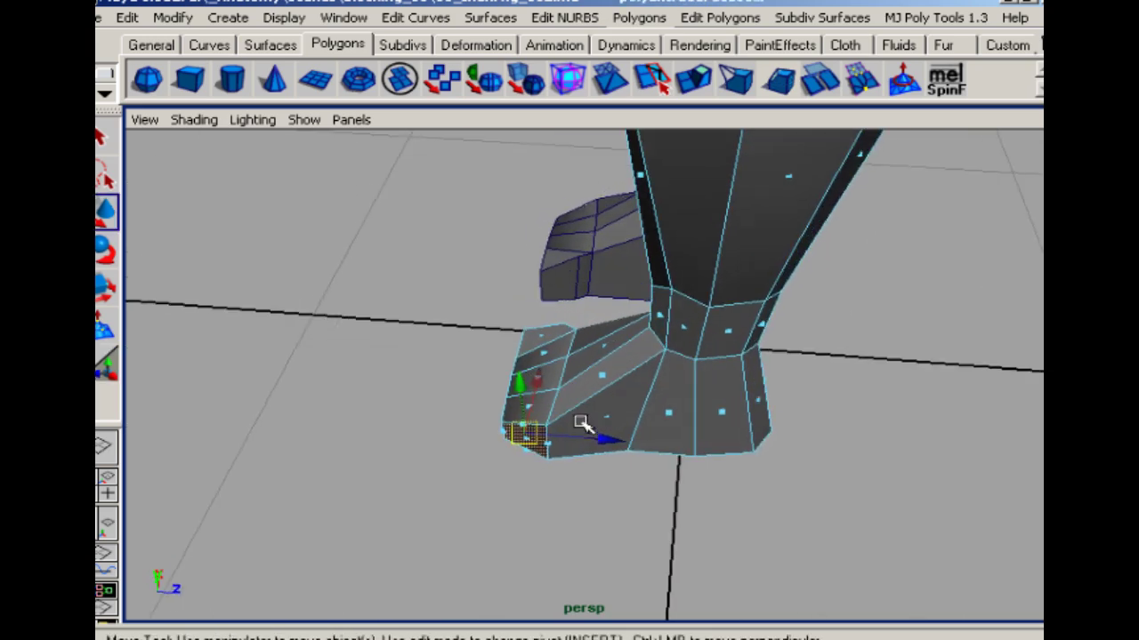
drag(536, 375, 691, 393)
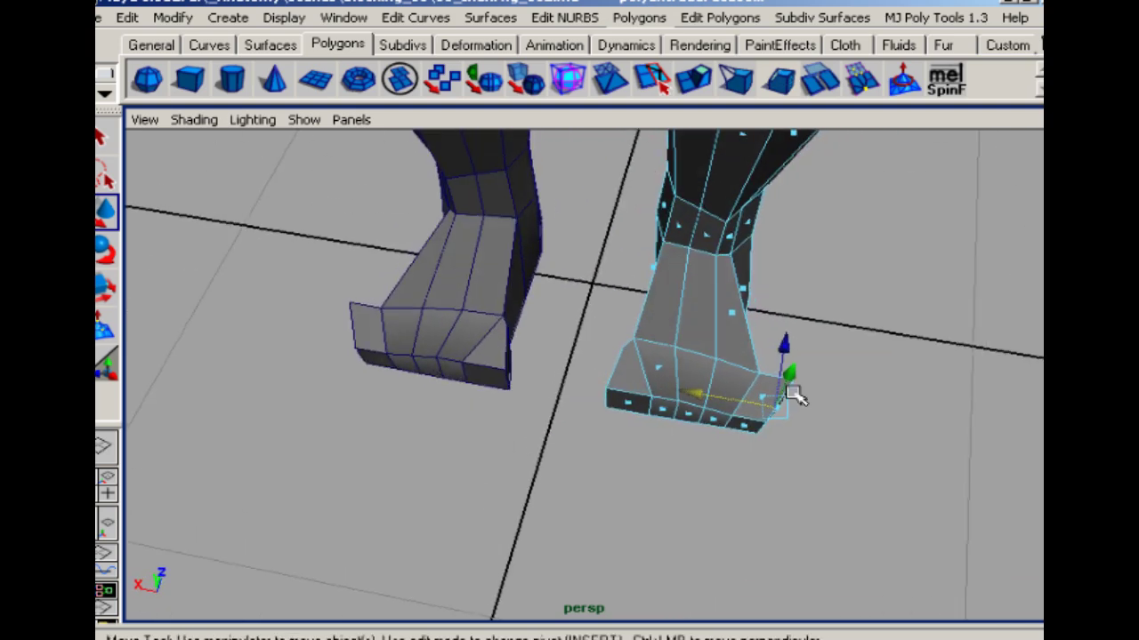
click(772, 395)
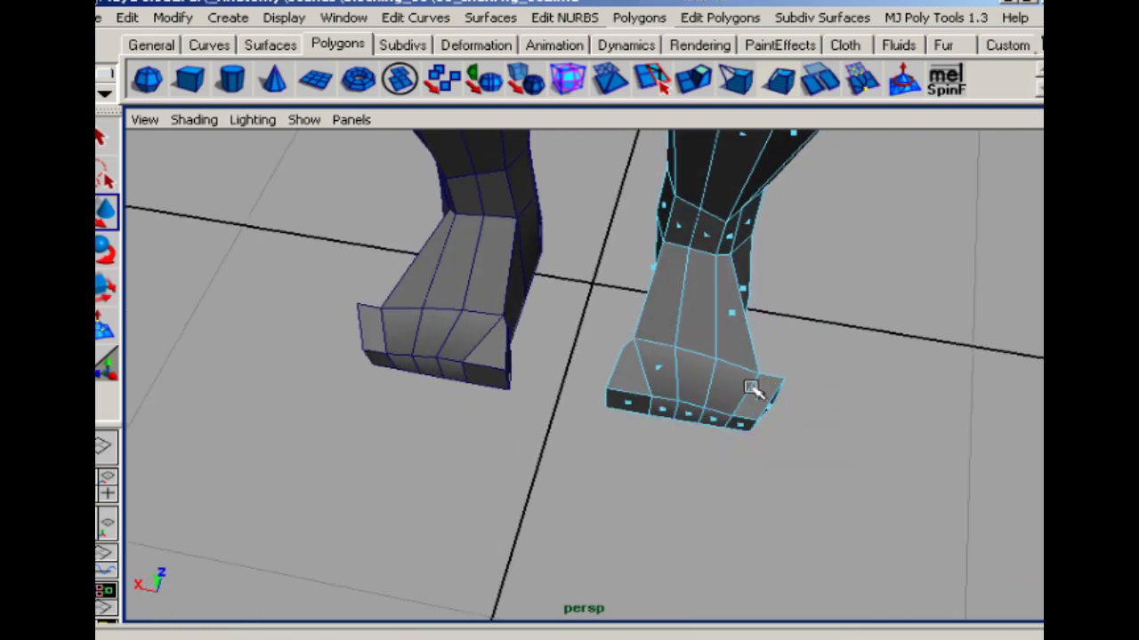
Move the rear vertices of the extruded outer toe block in toward the side of the foot
drag(775, 409, 774, 411)
middle_drag(699, 382, 687, 378)
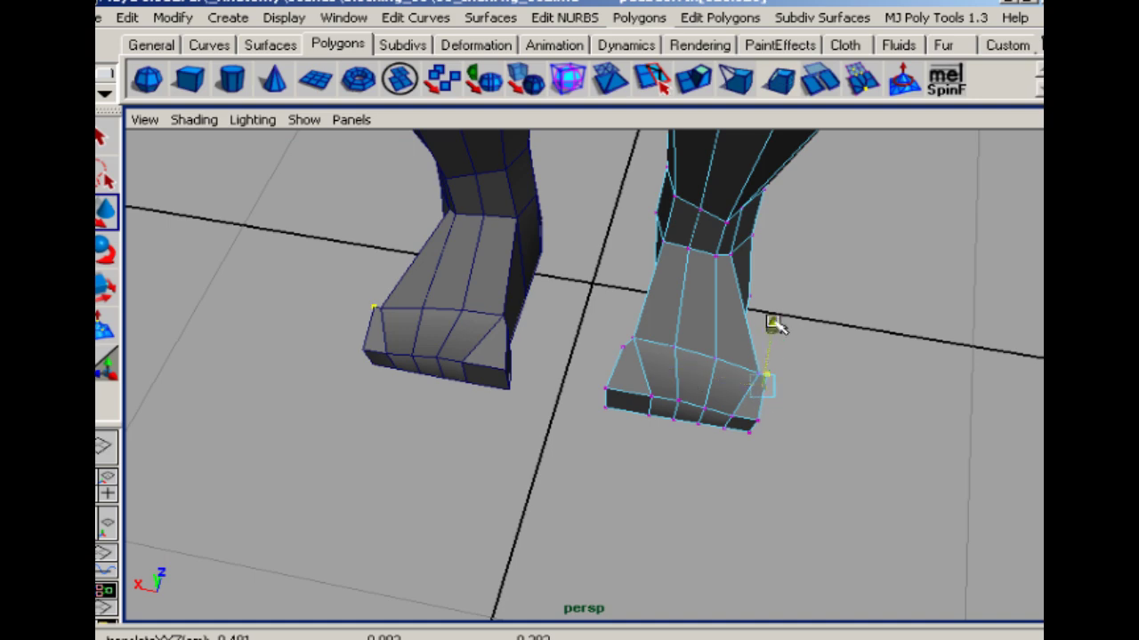
click(774, 375)
Select the upper and lower vertices on the outer side behind the toe block and shift them along Z
alt+drag(774, 383, 608, 380)
click(605, 378)
shift+click(604, 423)
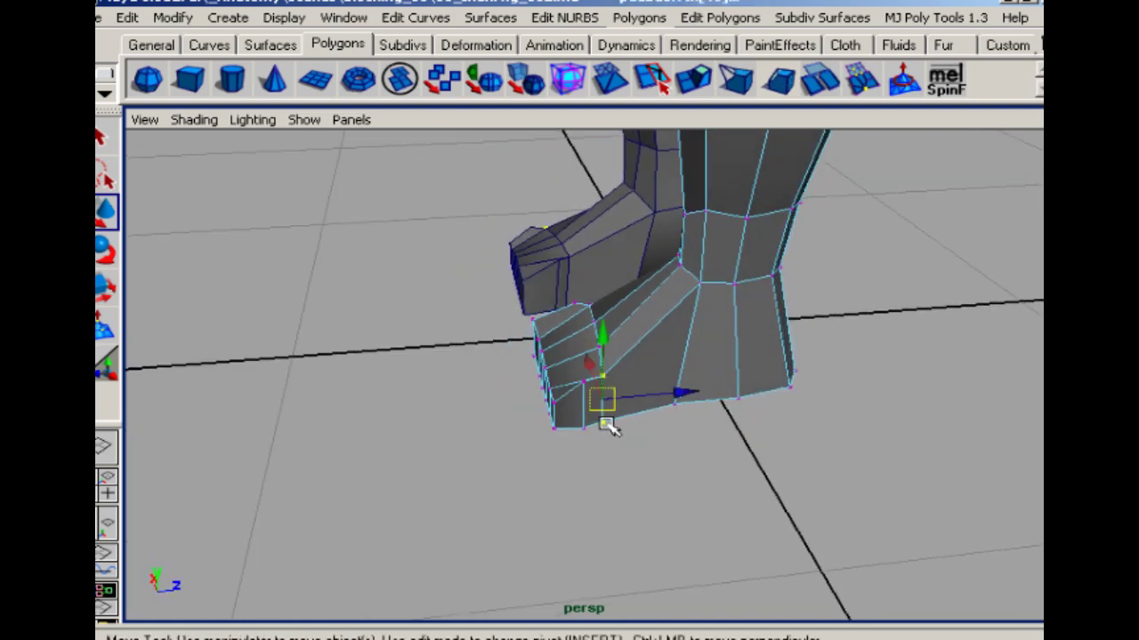
drag(684, 393, 740, 436)
drag(678, 346, 656, 346)
click(769, 451)
Nudge individual vertices of the outer toe block to smooth the forefoot's outline
click(705, 341)
alt+drag(641, 392, 502, 367)
drag(614, 342, 627, 333)
alt+drag(470, 424, 643, 308)
click(640, 252)
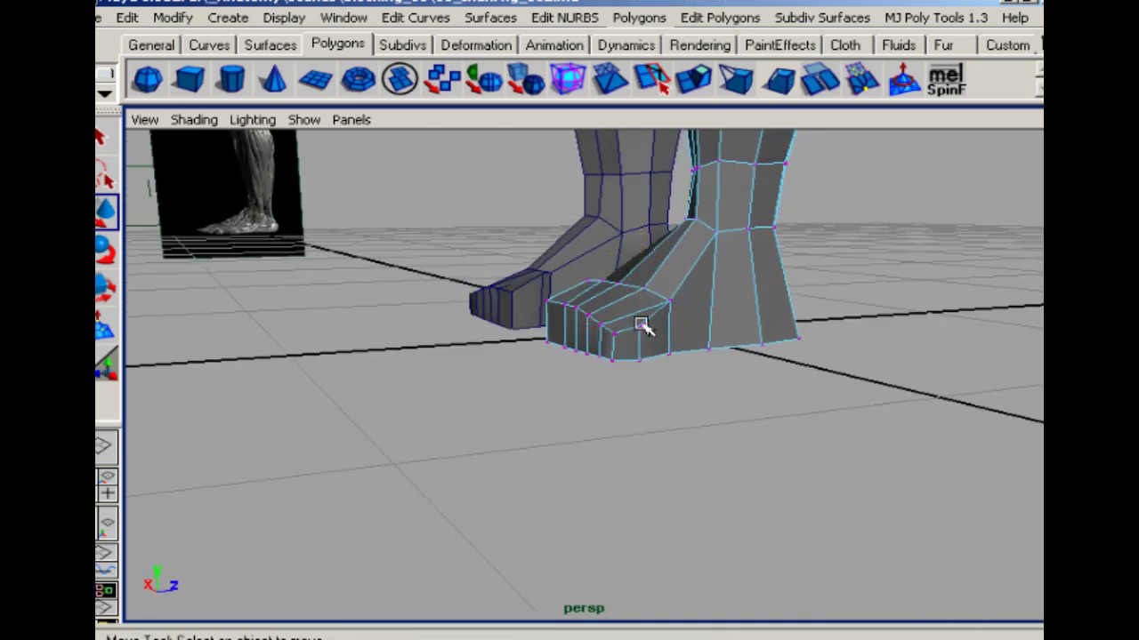
alt+drag(642, 255, 634, 289)
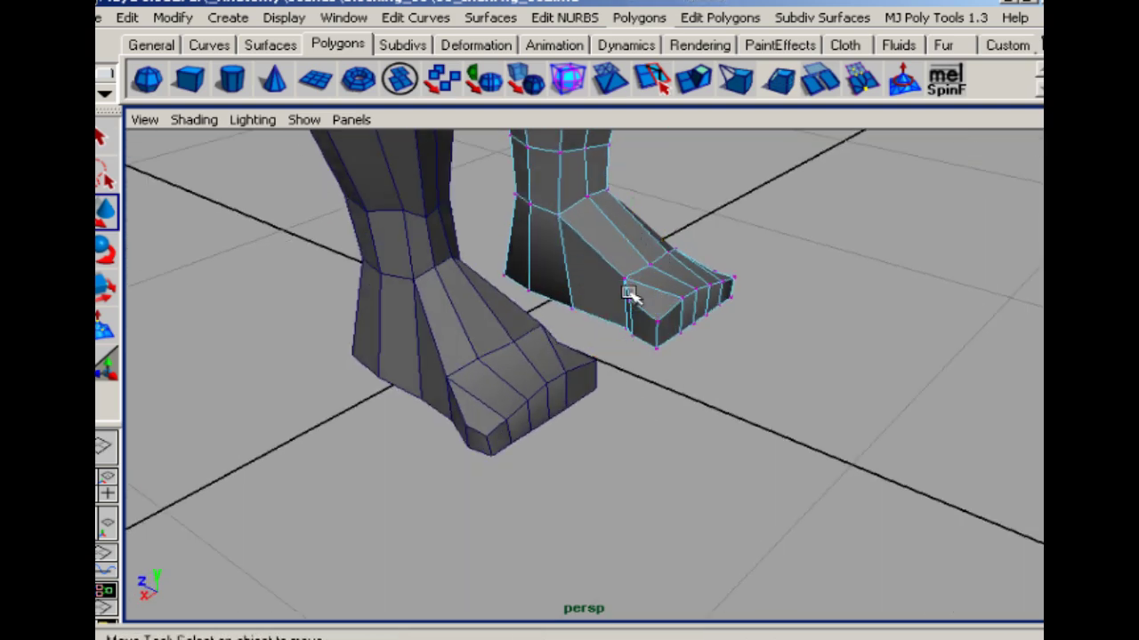
Split a horizontal edge loop around the foot starting from the vertical edge on its outer side
alt+drag(676, 414, 691, 297)
click(935, 17)
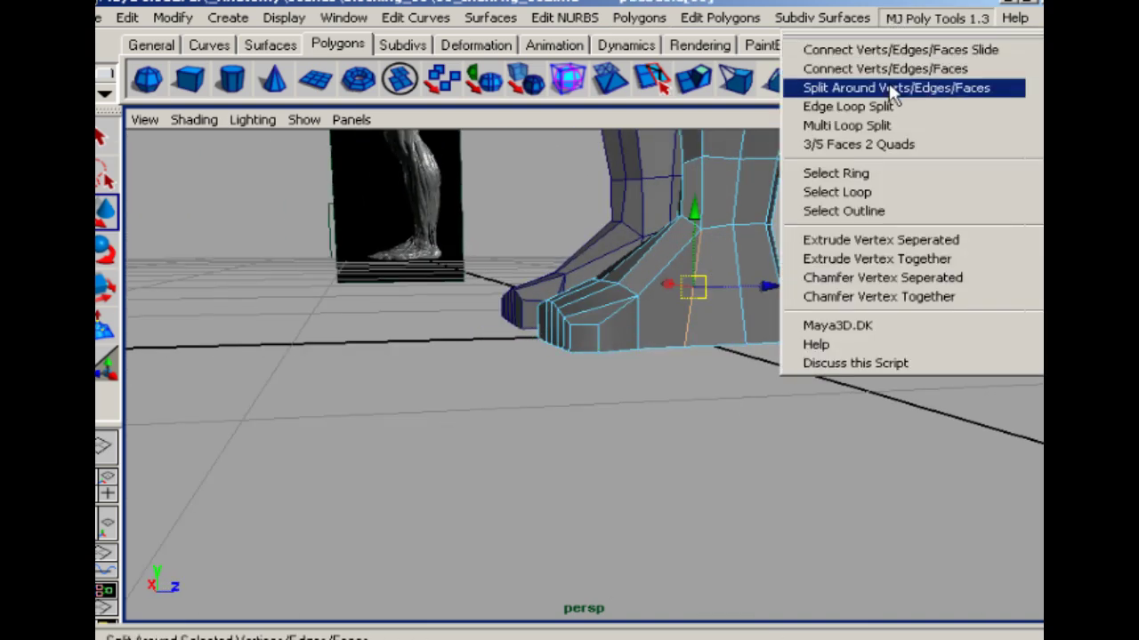
click(880, 86)
Raise the middle-row vertex on the inner side of the forefoot
alt+drag(516, 392, 656, 311)
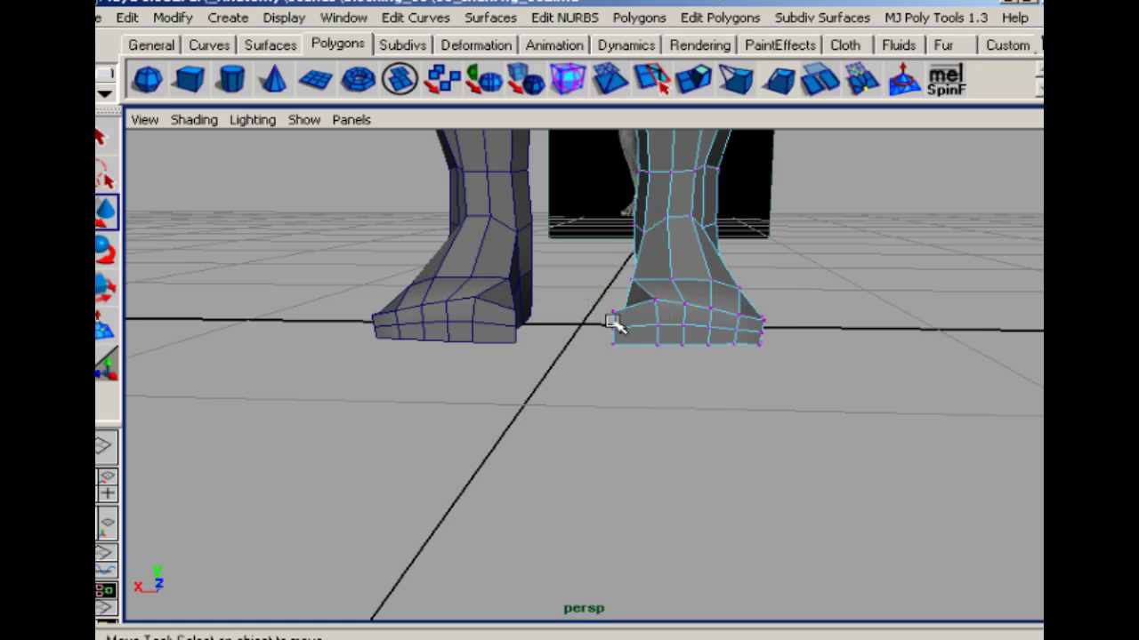
alt+drag(574, 384, 635, 313)
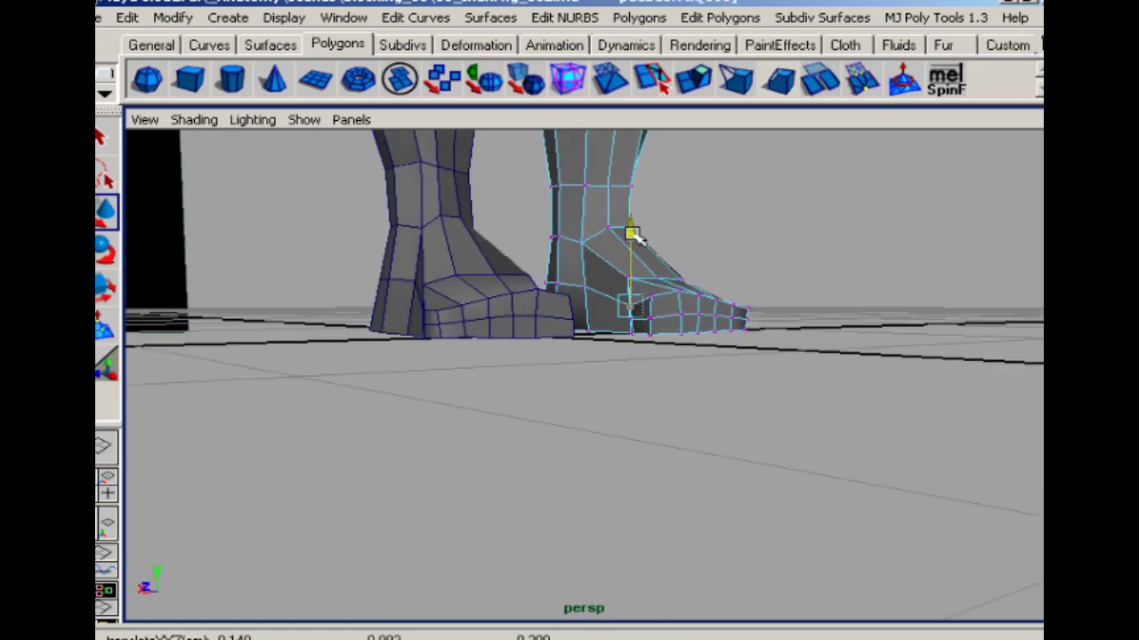
alt+drag(681, 277, 640, 361)
Extrude the two inner front faces of the foot forward to start the big toe, and raise the extruded faces slightly
right_drag(628, 351, 631, 402)
click(627, 354)
alt+drag(605, 414, 531, 403)
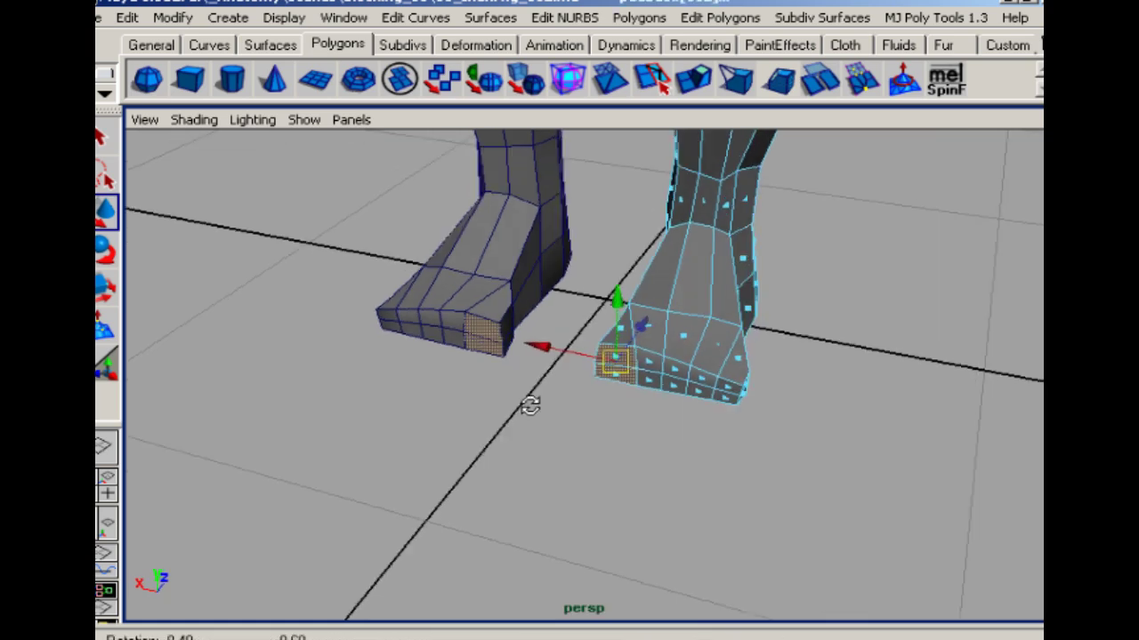
alt+right_drag(531, 404, 714, 415)
alt+drag(715, 414, 623, 407)
key(g)
key(w)
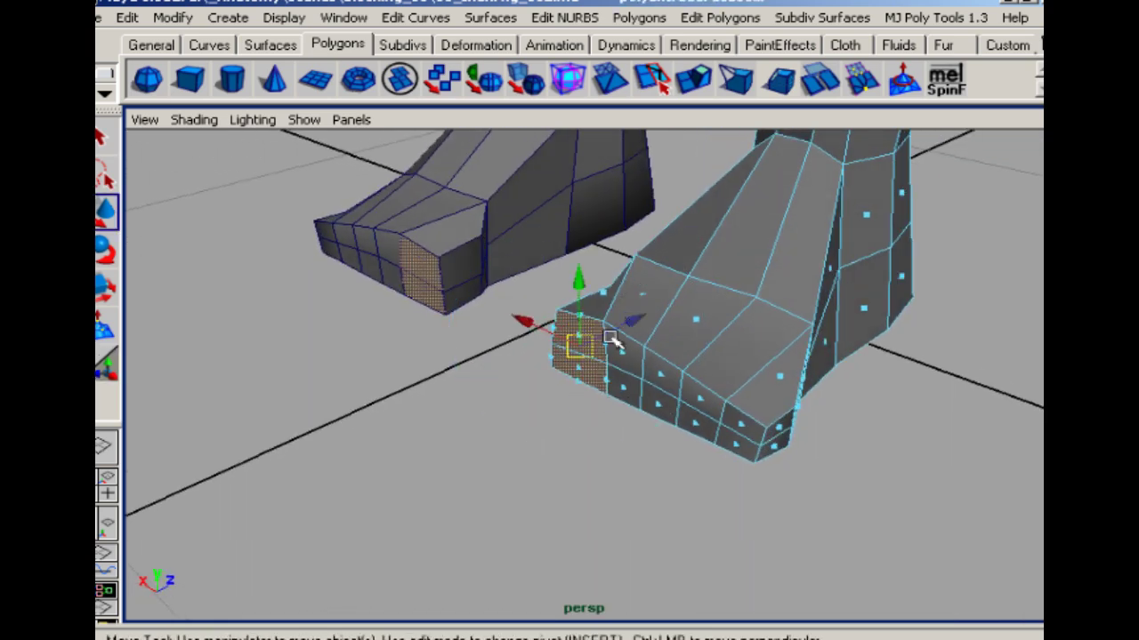
drag(635, 322, 605, 335)
alt+drag(641, 381, 544, 353)
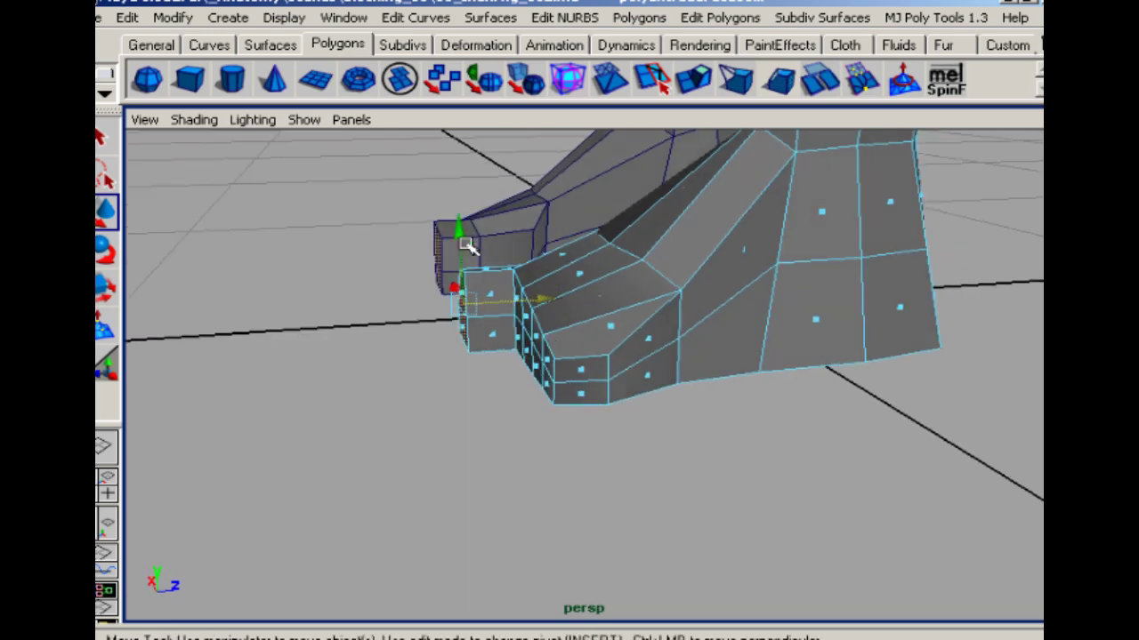
drag(460, 237, 460, 228)
alt+drag(490, 298, 756, 312)
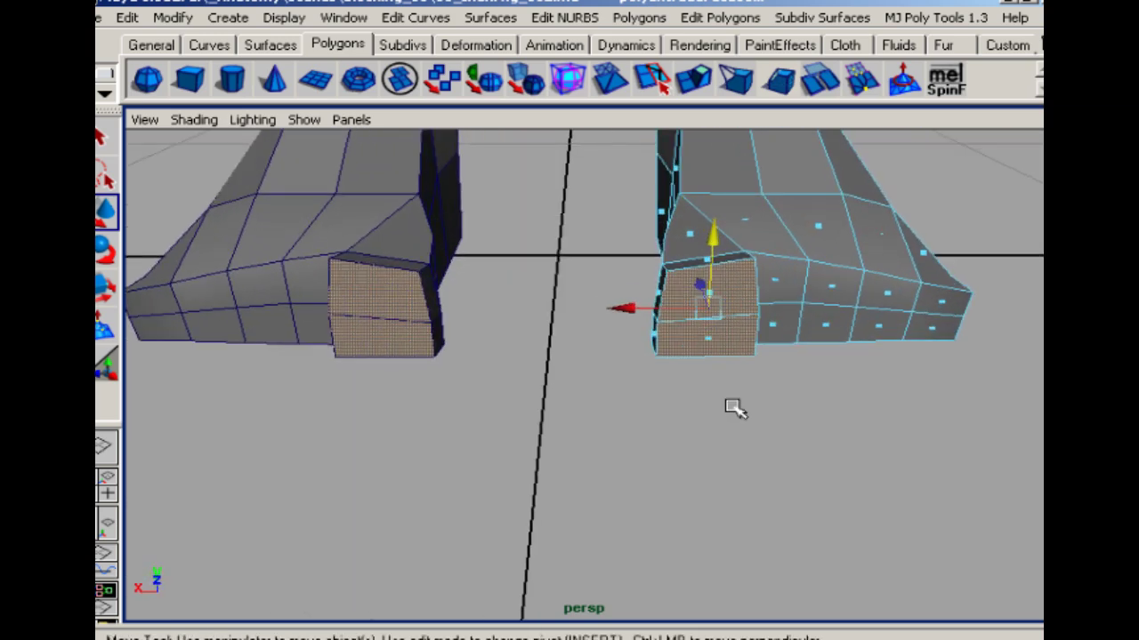
Select the two bottom front vertices of the big toe block and scale them closer together along X
alt+drag(735, 409, 717, 346)
right_drag(732, 294, 669, 294)
click(729, 294)
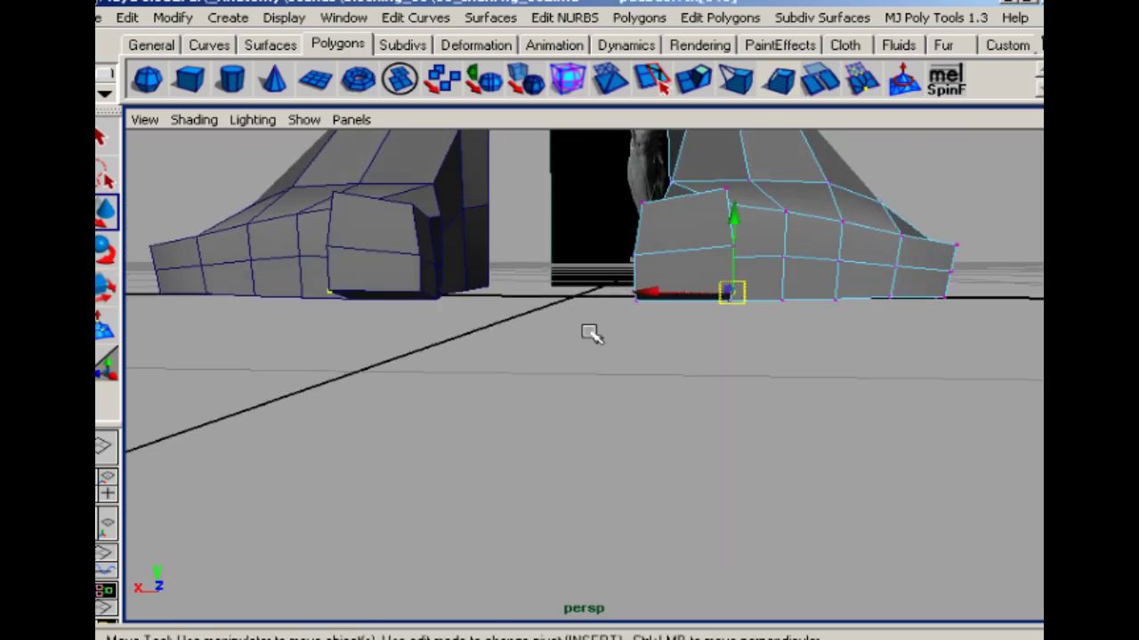
click(634, 291)
shift+click(731, 291)
key(r)
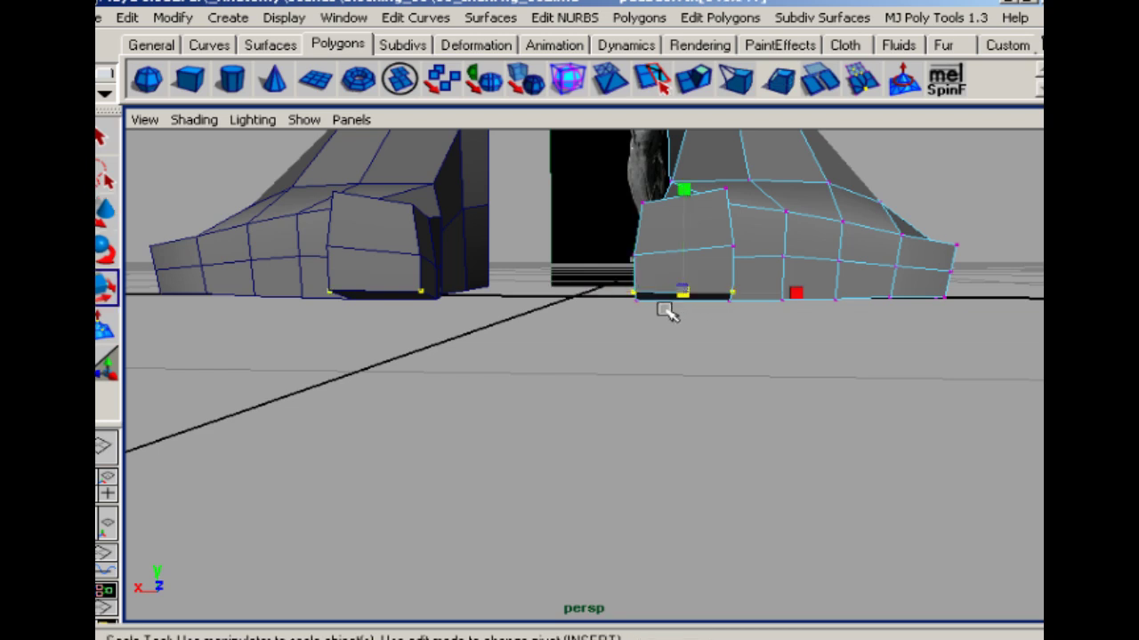
drag(797, 293, 794, 299)
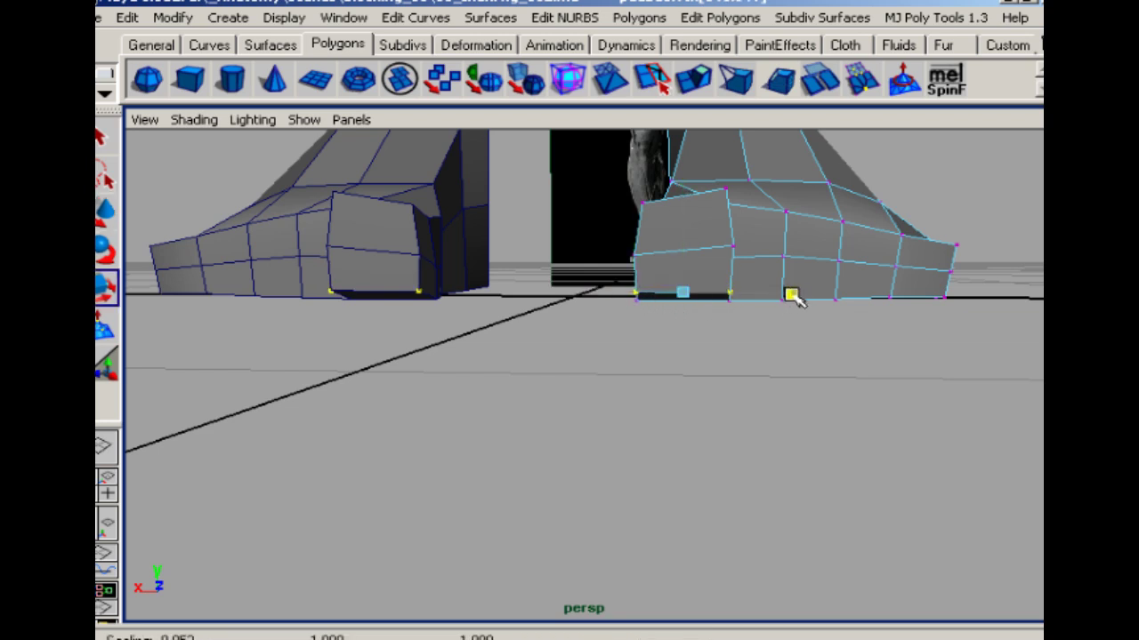
Scale the big toe's two top front vertices together along X, lower them, and adjust the inner middle vertex's height
click(728, 193)
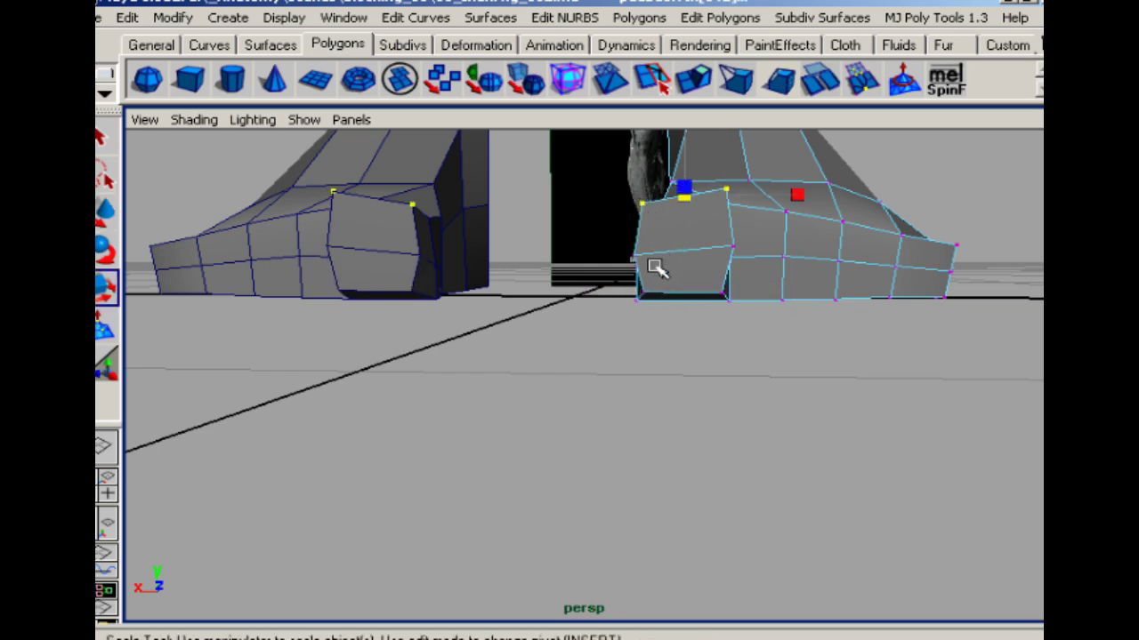
alt+drag(656, 266, 649, 293)
drag(656, 145, 663, 207)
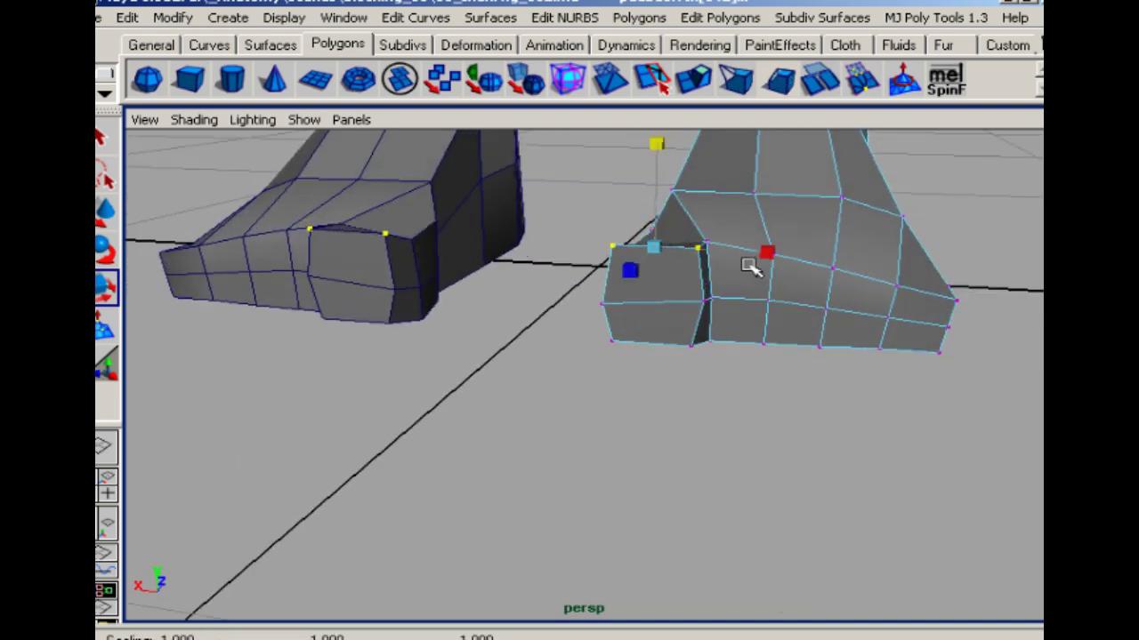
drag(766, 255, 746, 255)
key(w)
drag(656, 171, 654, 178)
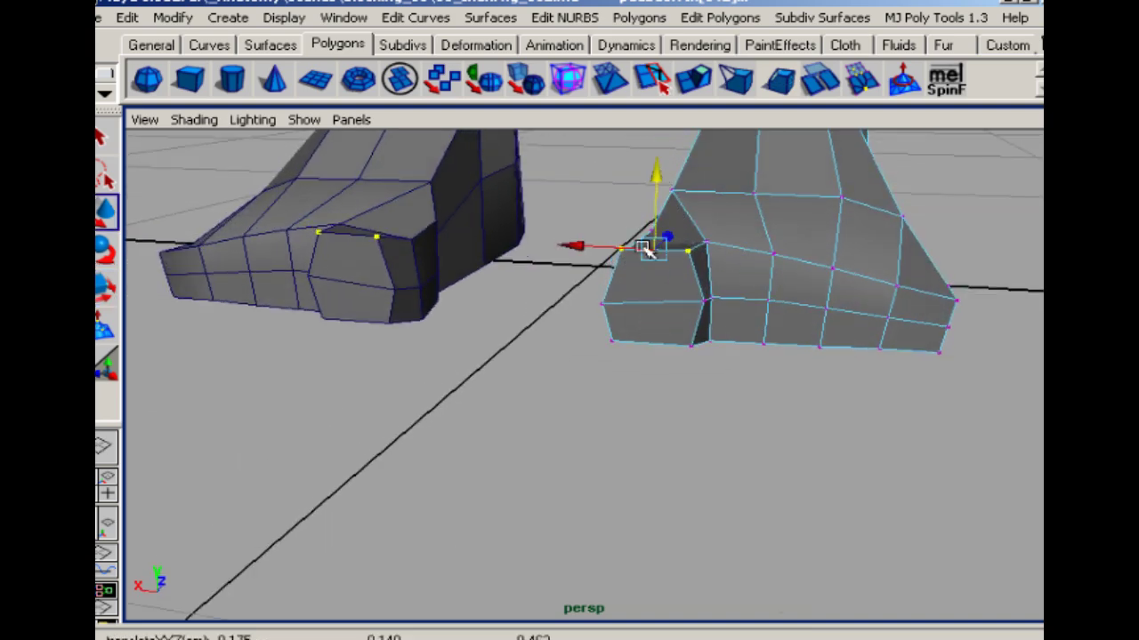
click(649, 359)
alt+drag(695, 373, 688, 367)
Extrude the big toe's two front faces forward and lower them to form a downward-sloping section
key(F11)
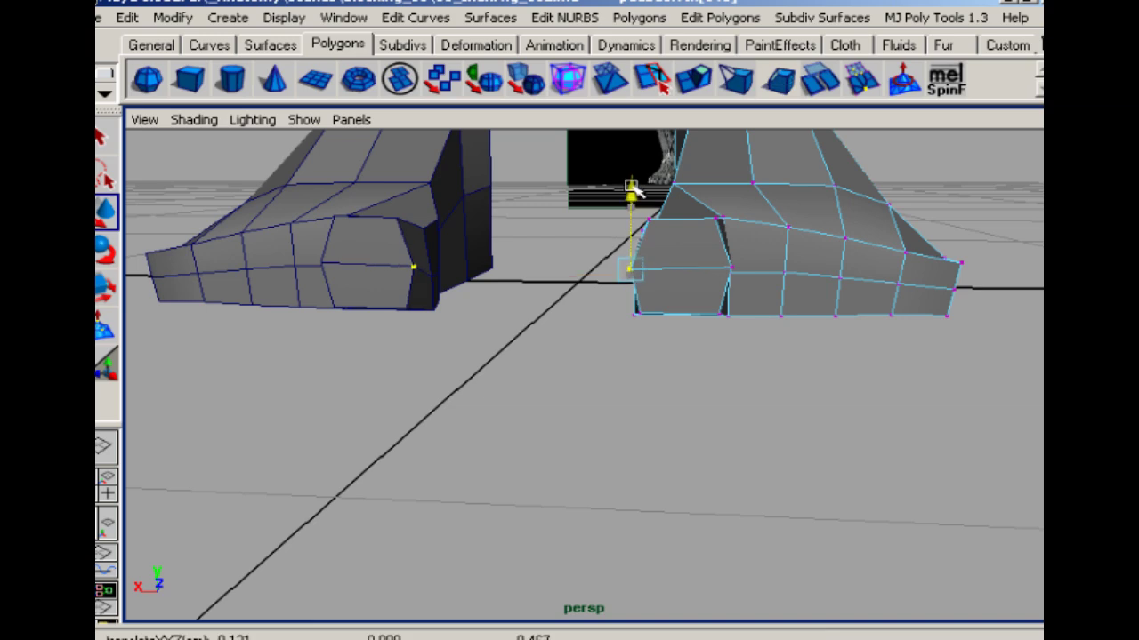
alt+drag(633, 259, 516, 308)
click(510, 303)
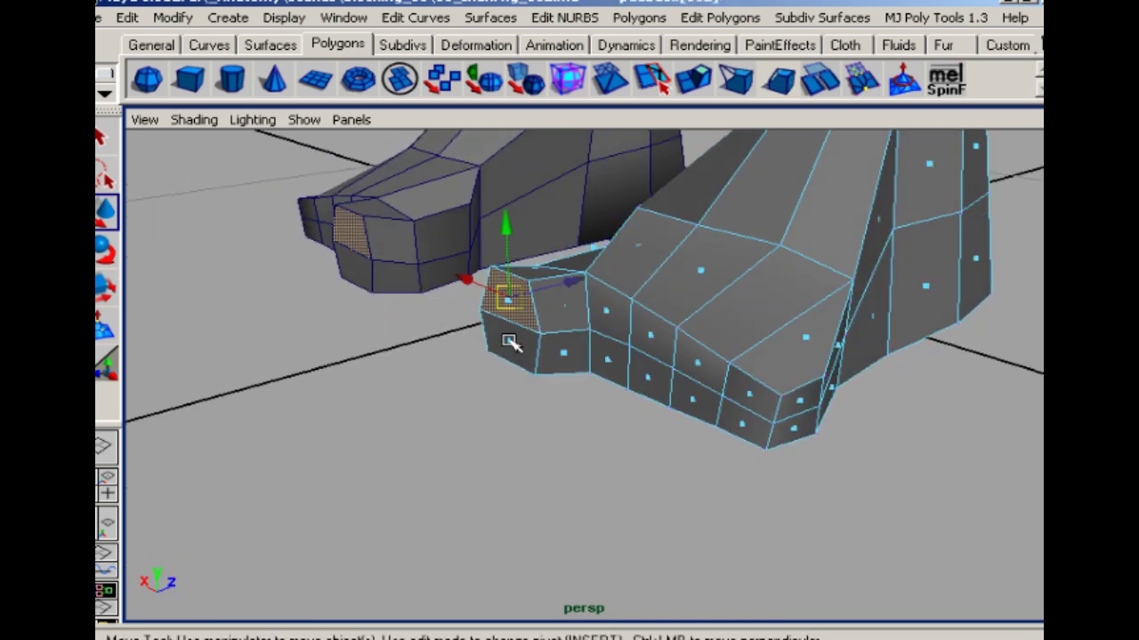
shift+click(510, 343)
key(ctrl+e)
key(w)
drag(562, 305, 406, 246)
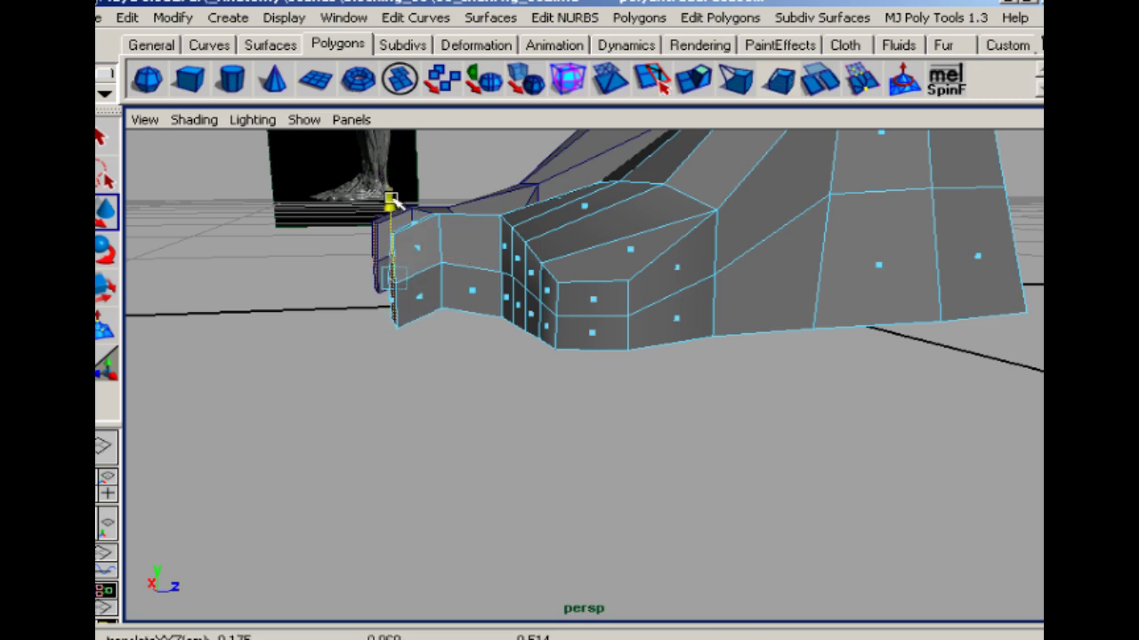
Extrude the big toe's end faces forward again to add the tip section
alt+drag(392, 203, 457, 279)
key(e)
key(w)
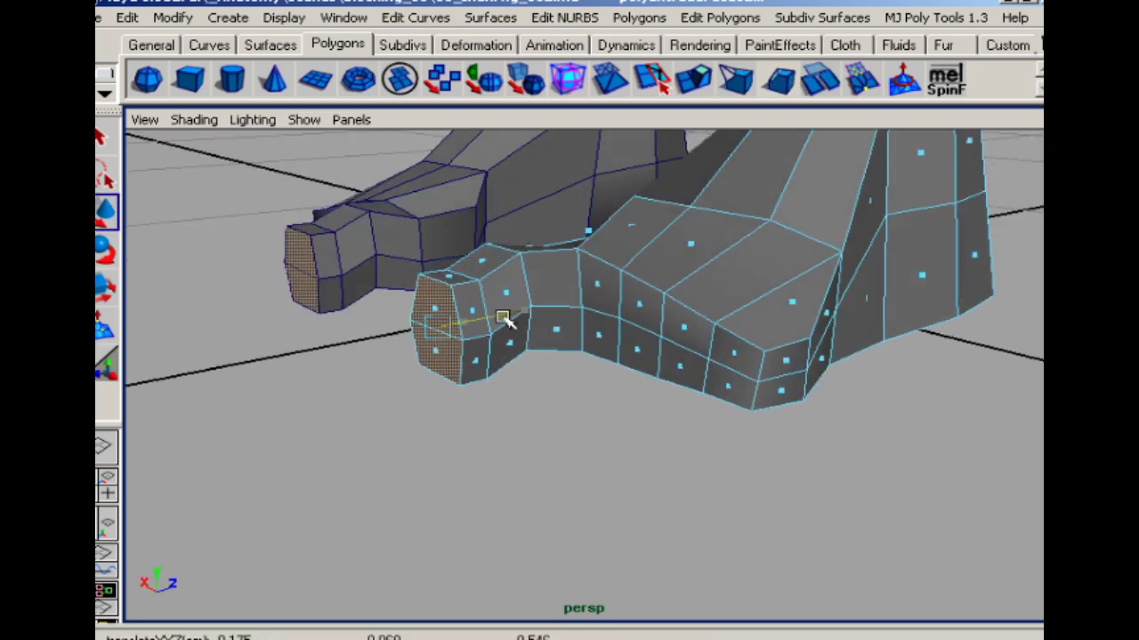
alt+drag(472, 333, 445, 337)
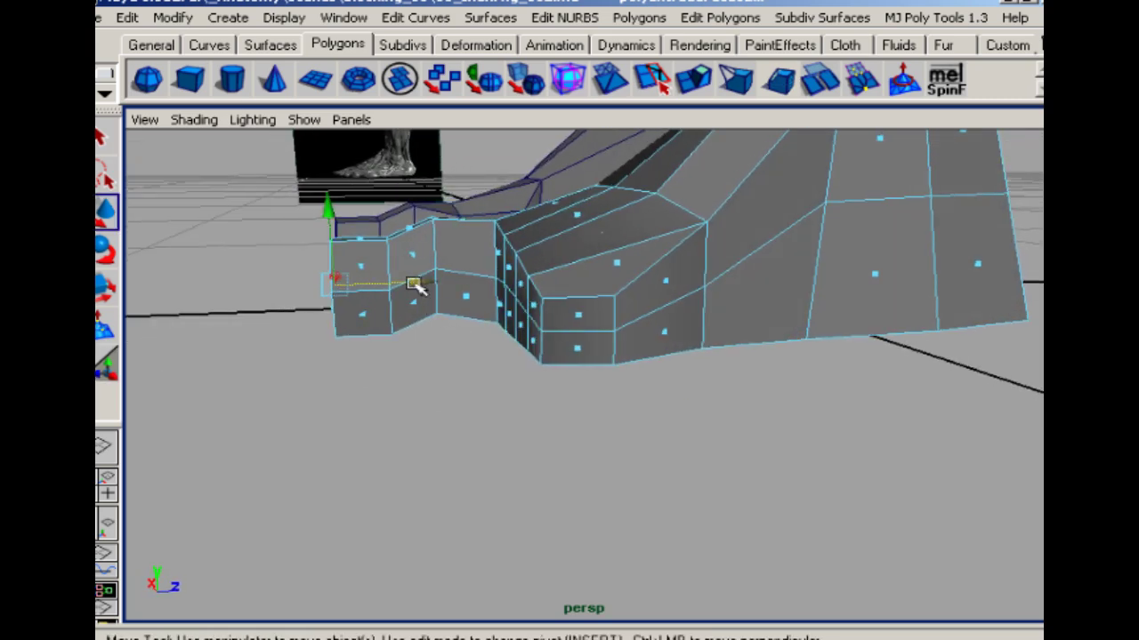
alt+drag(500, 382, 506, 372)
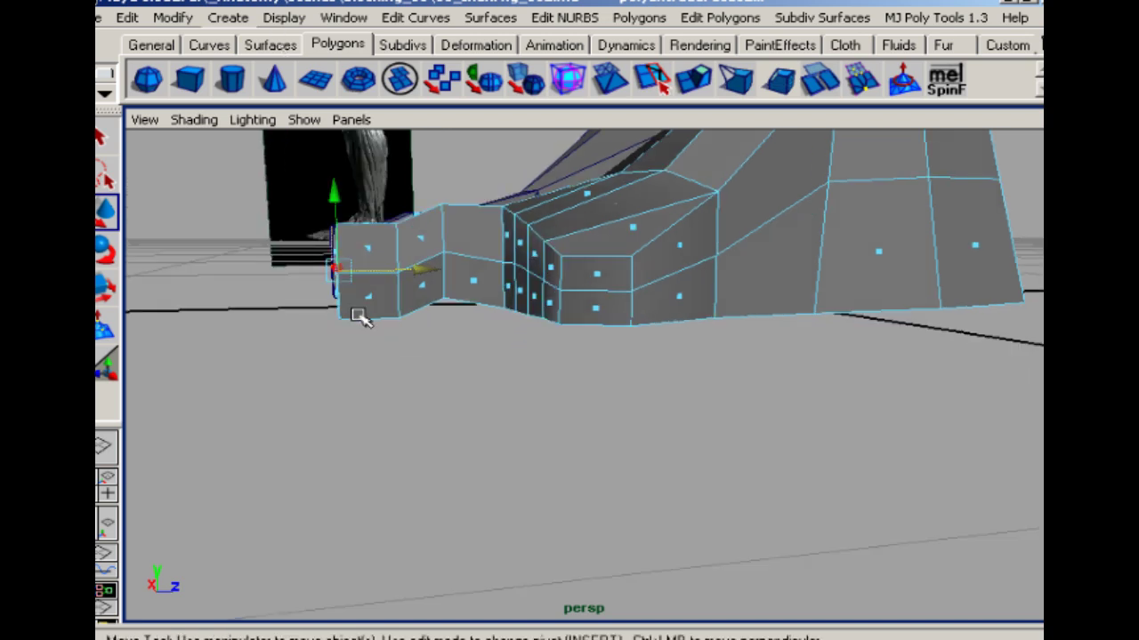
Raise the bottom vertices at the big toe's tip and pull its middle vertices forward to round the end
right_drag(357, 314, 316, 323)
drag(318, 327, 349, 307)
drag(334, 246, 345, 281)
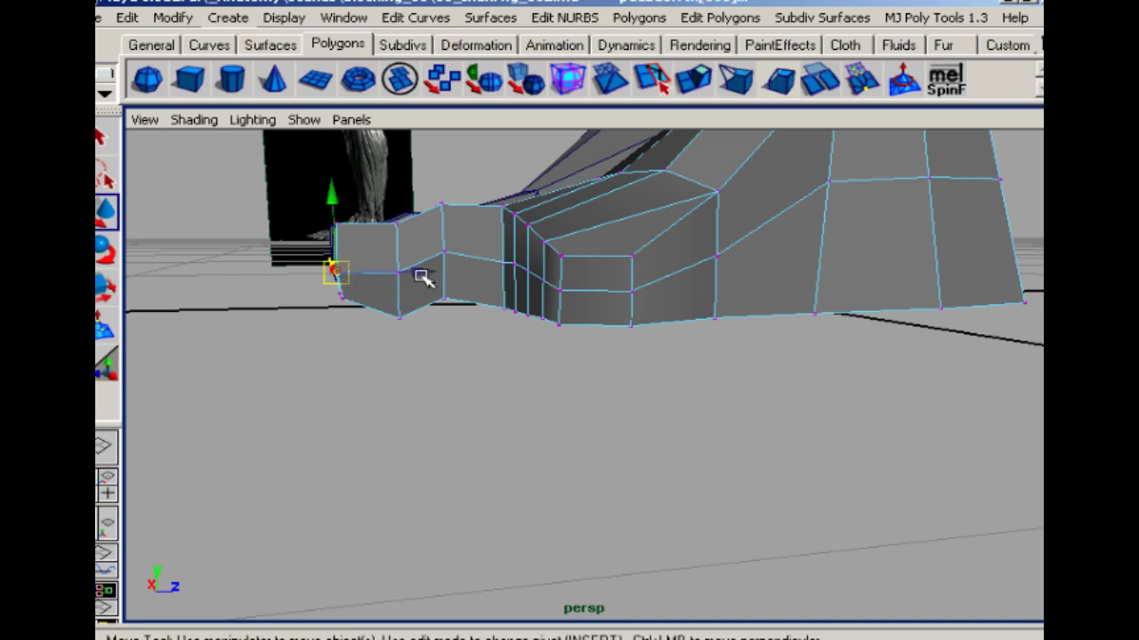
drag(422, 275, 408, 272)
Lower the top vertices of the big toe's tip section and raise its middle and bottom vertices
alt+drag(340, 229, 314, 219)
drag(296, 203, 386, 232)
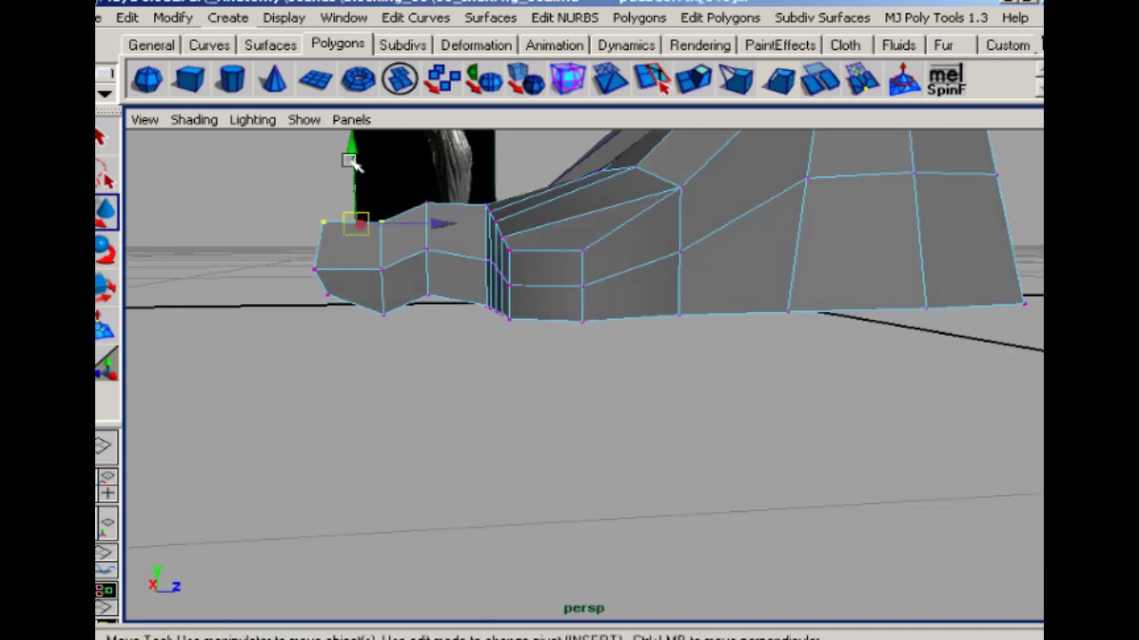
drag(350, 157, 353, 164)
click(317, 271)
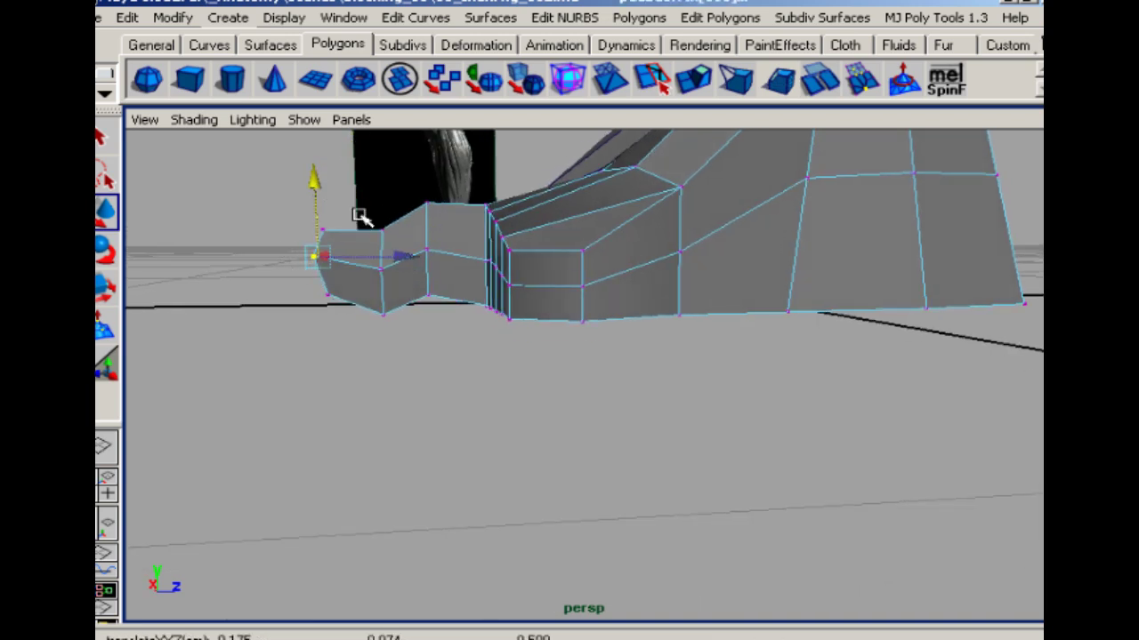
drag(354, 224, 355, 220)
click(329, 330)
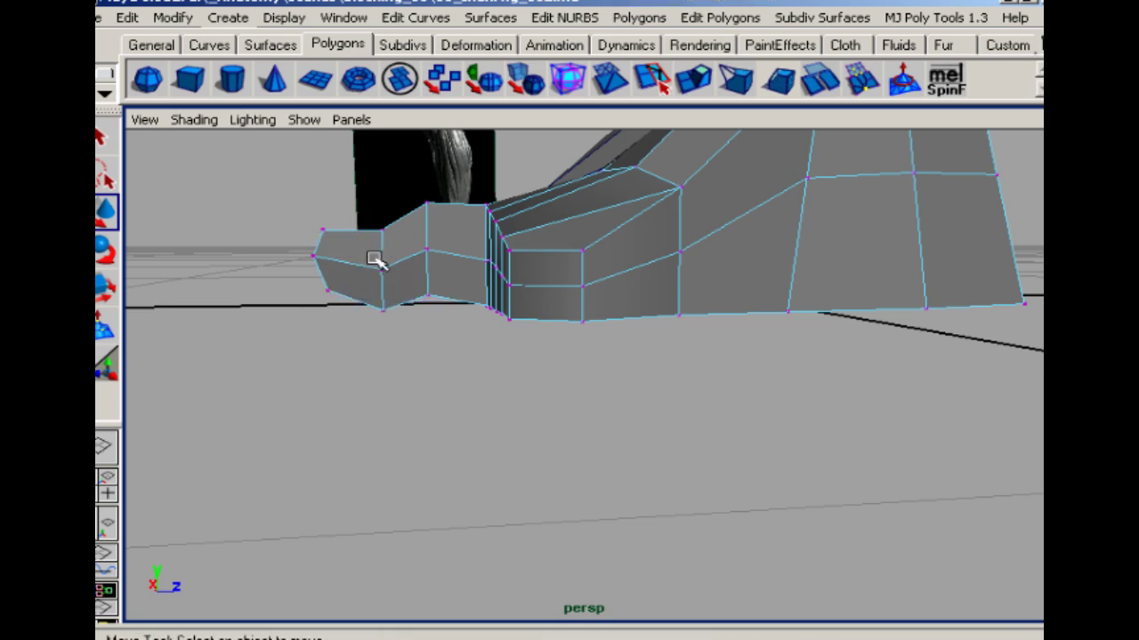
drag(374, 259, 390, 275)
drag(379, 192, 379, 180)
Select the vertices at the end of the big toe and scale them to narrow the tip
alt+drag(278, 205, 536, 450)
alt+right_drag(536, 450, 633, 587)
drag(634, 587, 790, 576)
key(r)
click(747, 475)
Extrude the two front faces beside the big toe forward to start the second toe
alt+drag(747, 475, 627, 276)
right_drag(627, 276, 630, 279)
click(625, 330)
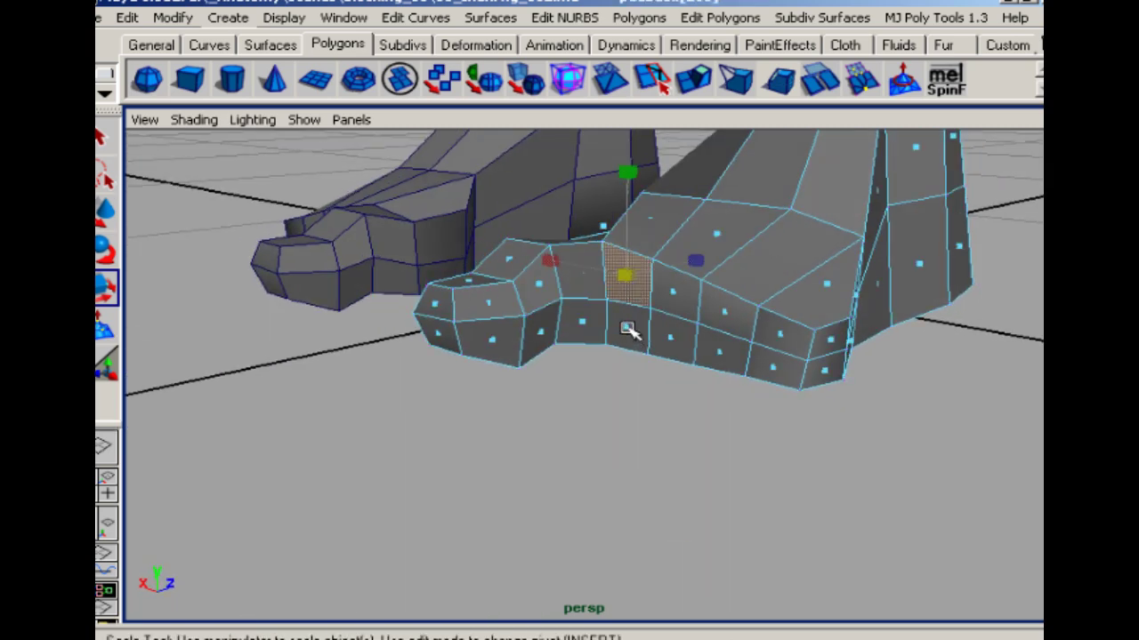
key(ctrl+e)
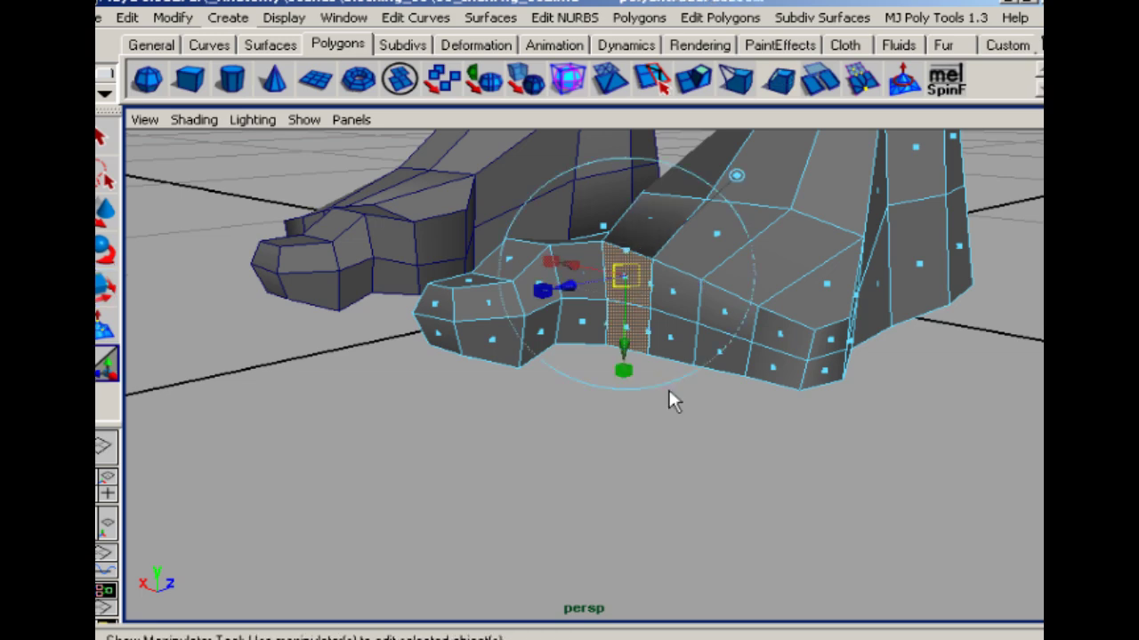
key(w)
mouse_move(666, 279)
mouse_down()
mouse_move(674, 287)
mouse_move(656, 298)
mouse_up()
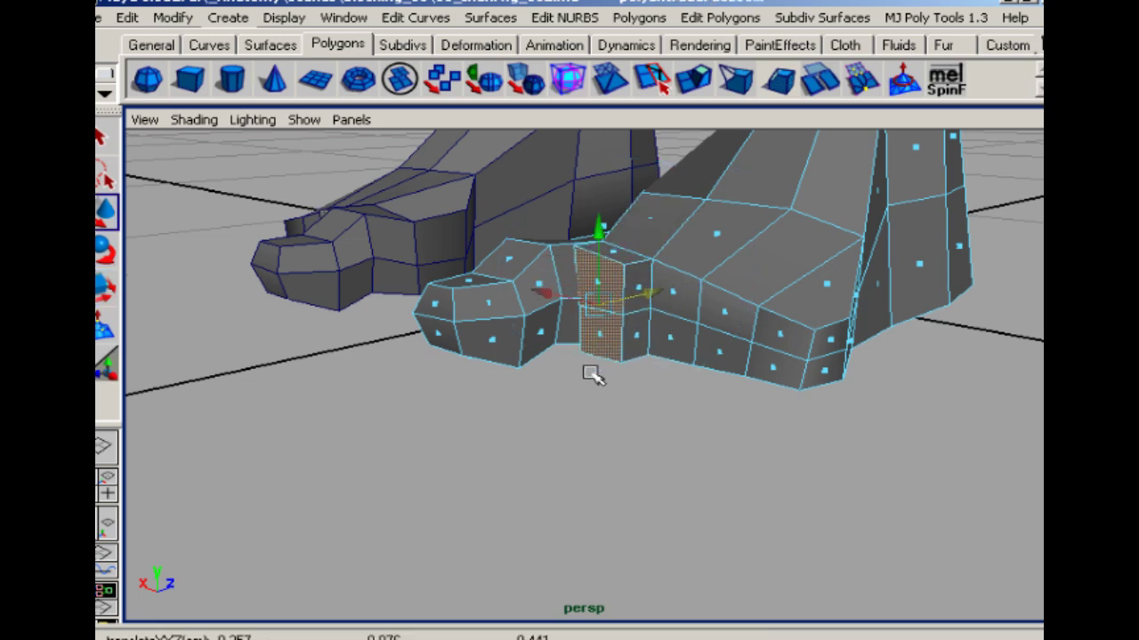
Move the front corner vertices of the second toe block inward, separating it from the big toe and rounding its shape
alt+drag(593, 375, 718, 270)
key(F9)
click(708, 264)
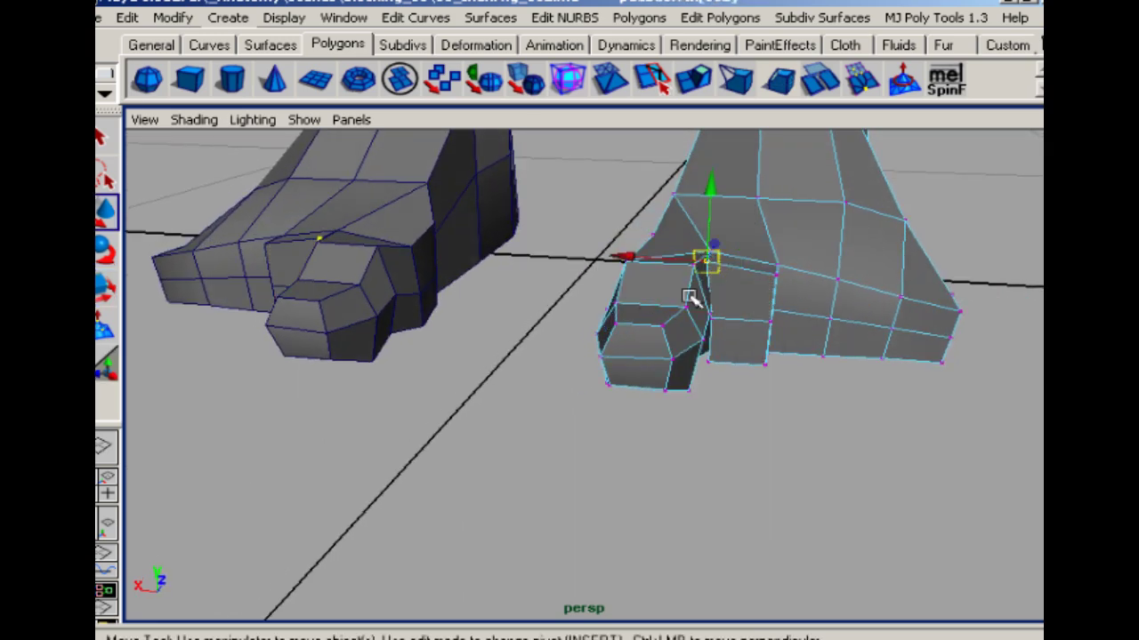
drag(711, 195, 712, 198)
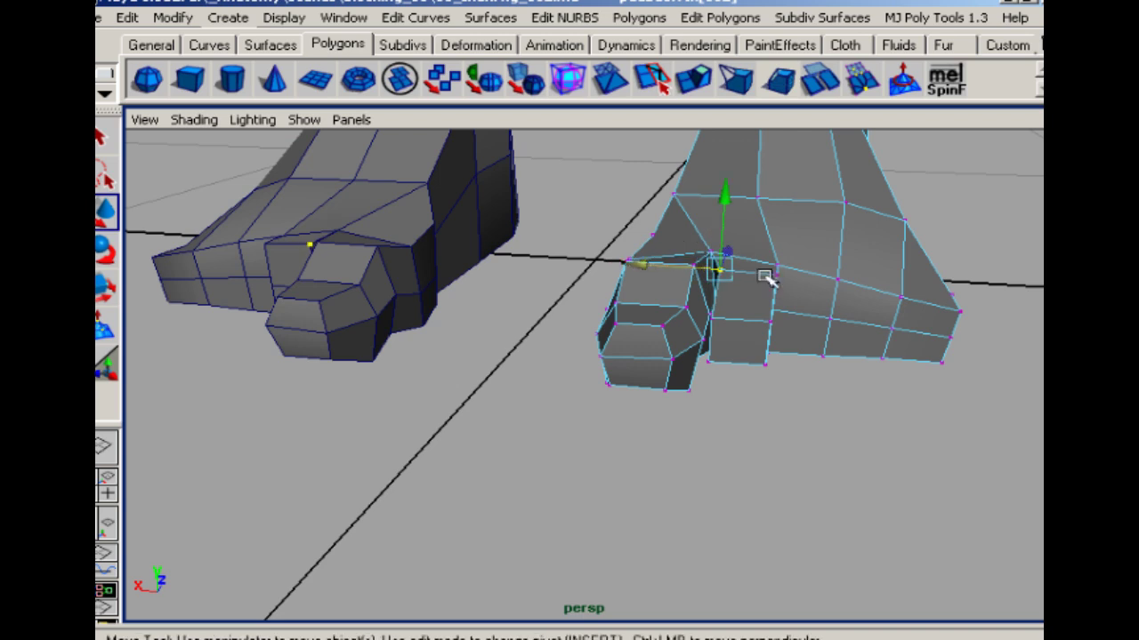
drag(693, 272, 688, 271)
click(709, 362)
drag(630, 356, 682, 362)
click(764, 363)
click(724, 411)
Select the second toe's two front faces and scale them down slightly along Y
right_drag(739, 336, 739, 377)
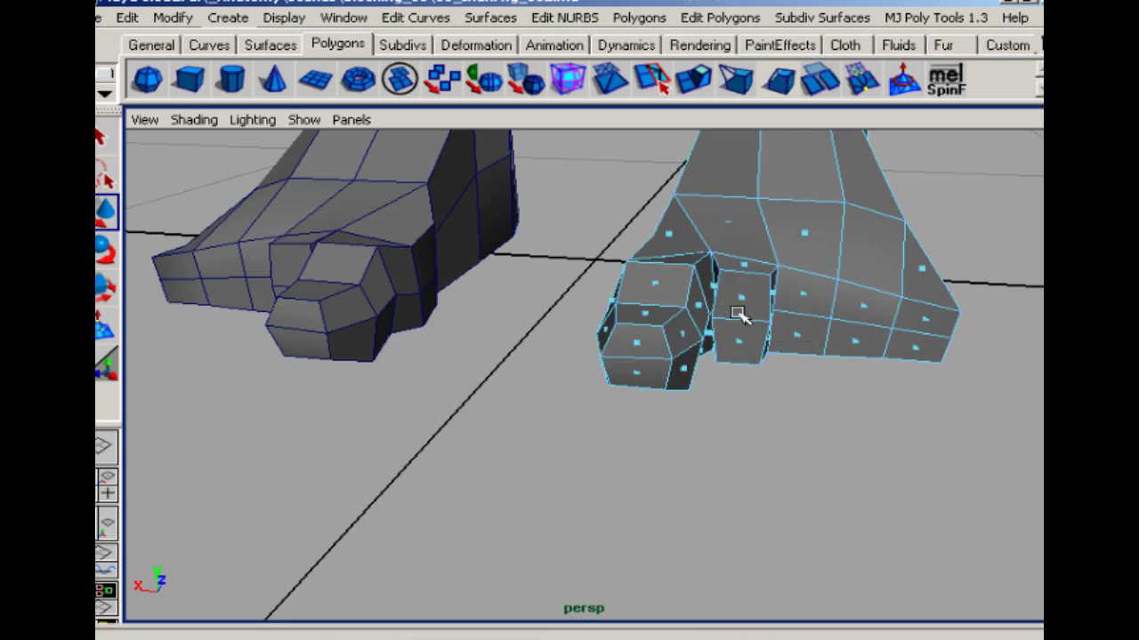
click(741, 301)
shift+click(739, 347)
key(r)
drag(750, 222, 745, 233)
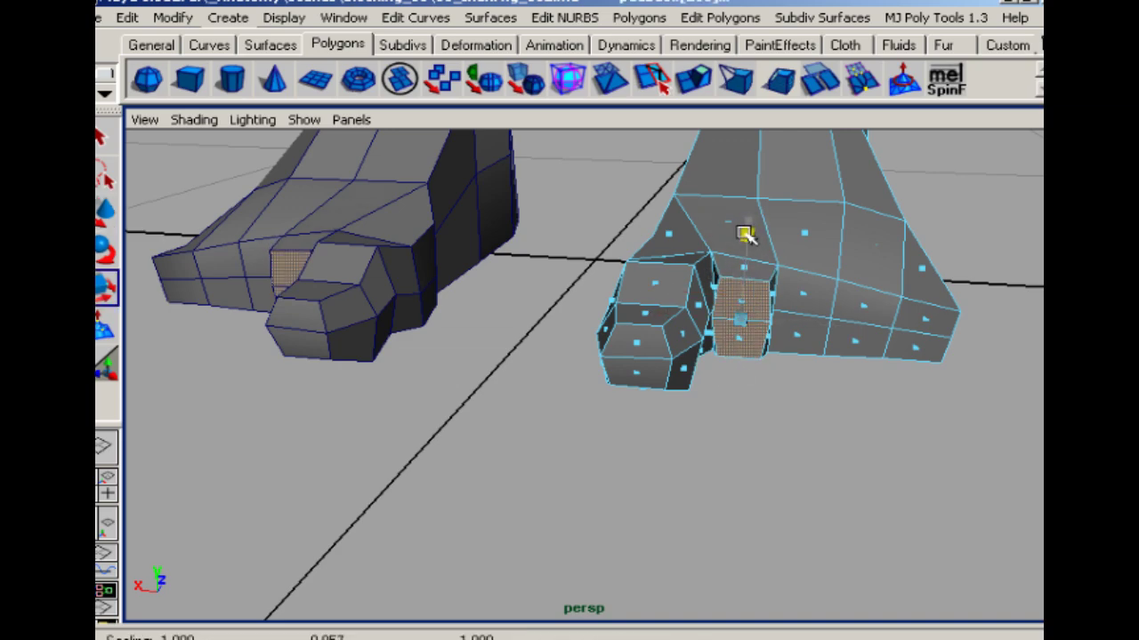
Extrude the second toe's front faces forward twice, lowering the end of the second new section
alt+drag(669, 379, 544, 376)
key(w)
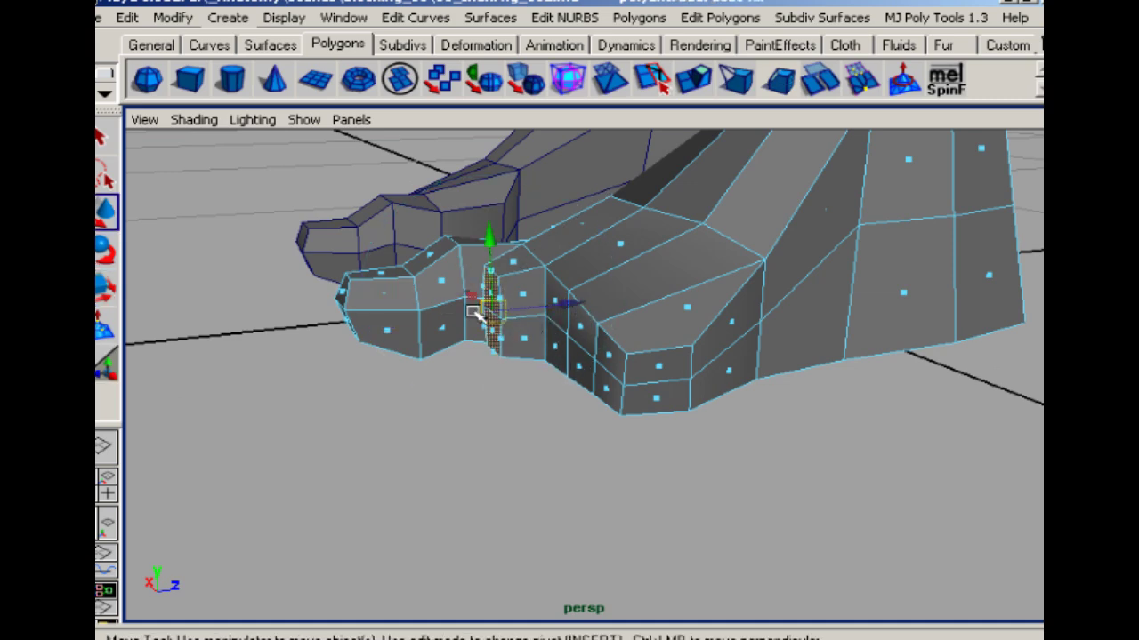
drag(561, 306, 488, 334)
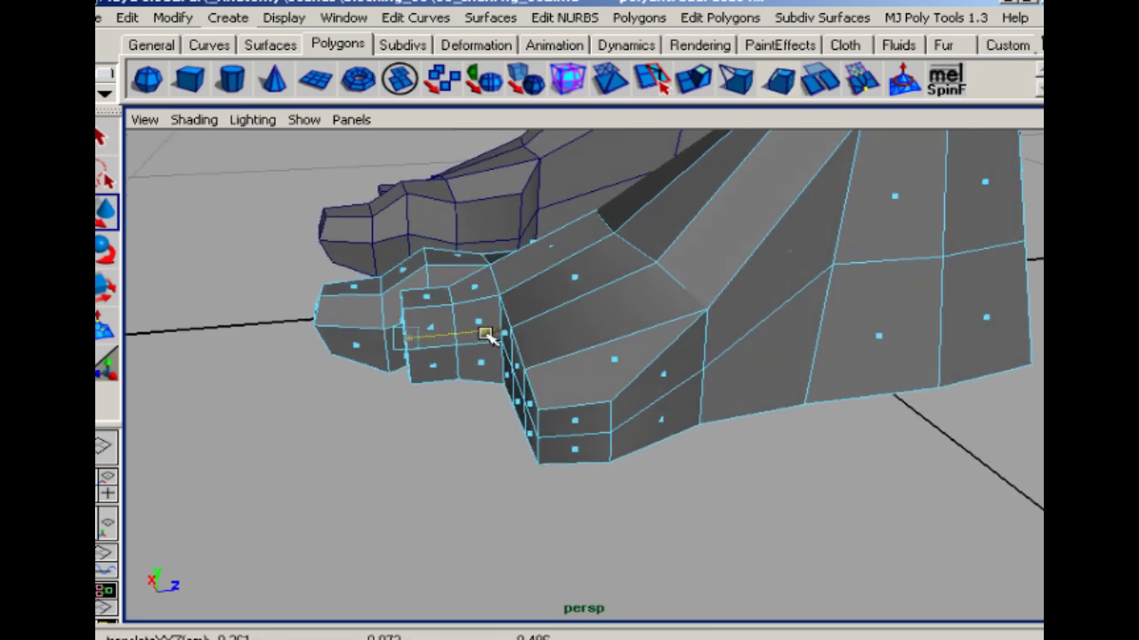
alt+drag(404, 269, 452, 305)
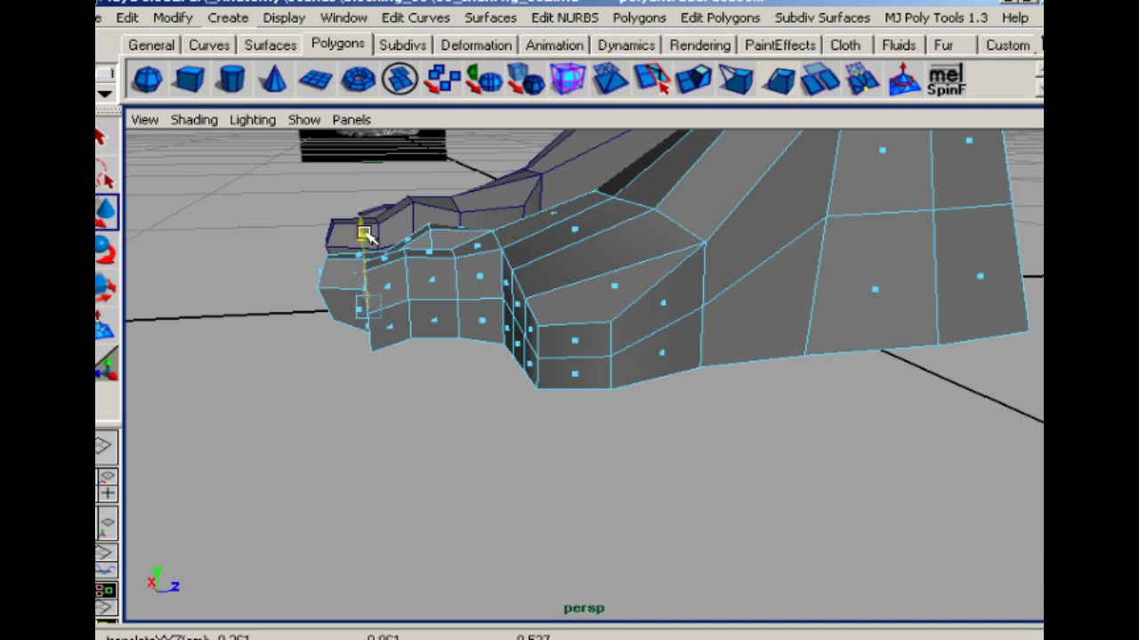
alt+drag(365, 236, 436, 316)
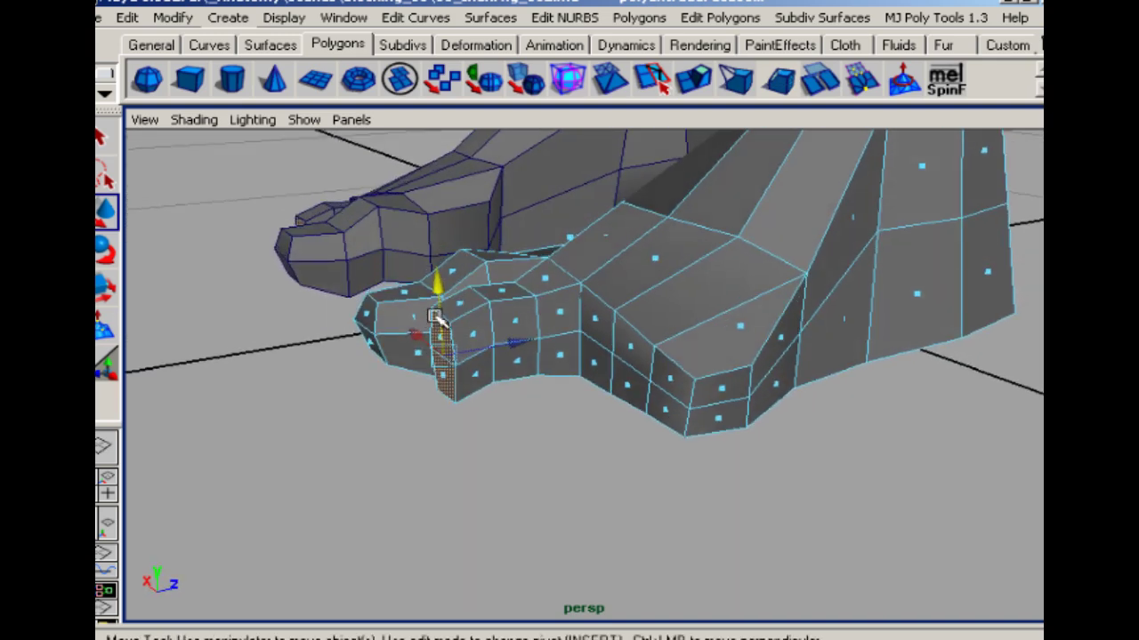
Reduce the height of the second toe's end faces and extrude them forward to form the tip
key(r)
drag(438, 269, 439, 274)
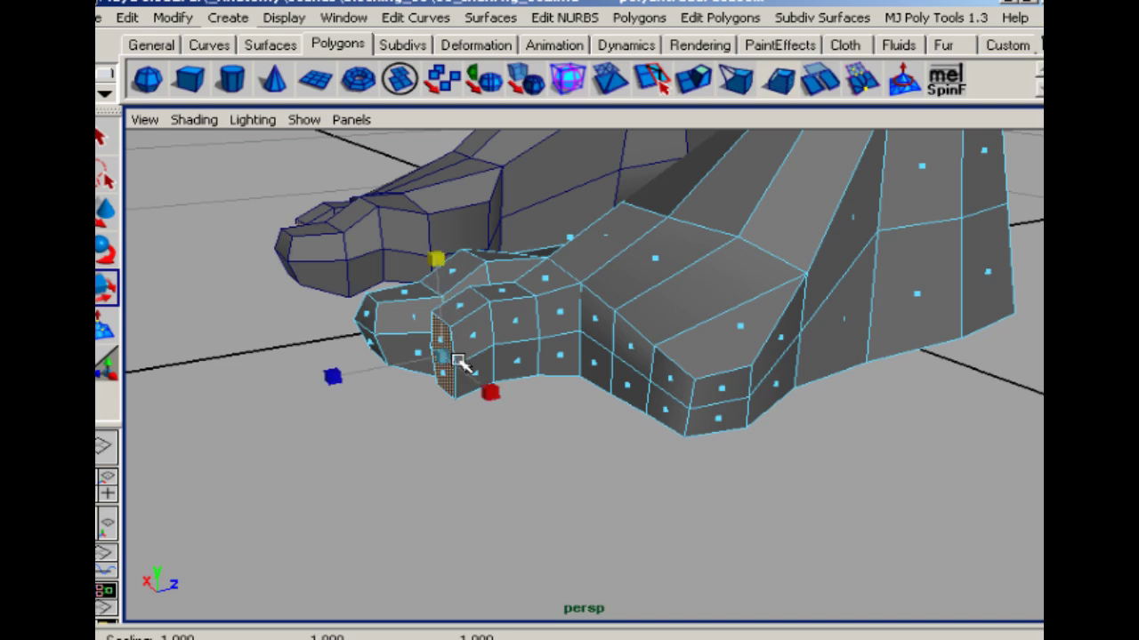
key(w)
drag(510, 343, 448, 320)
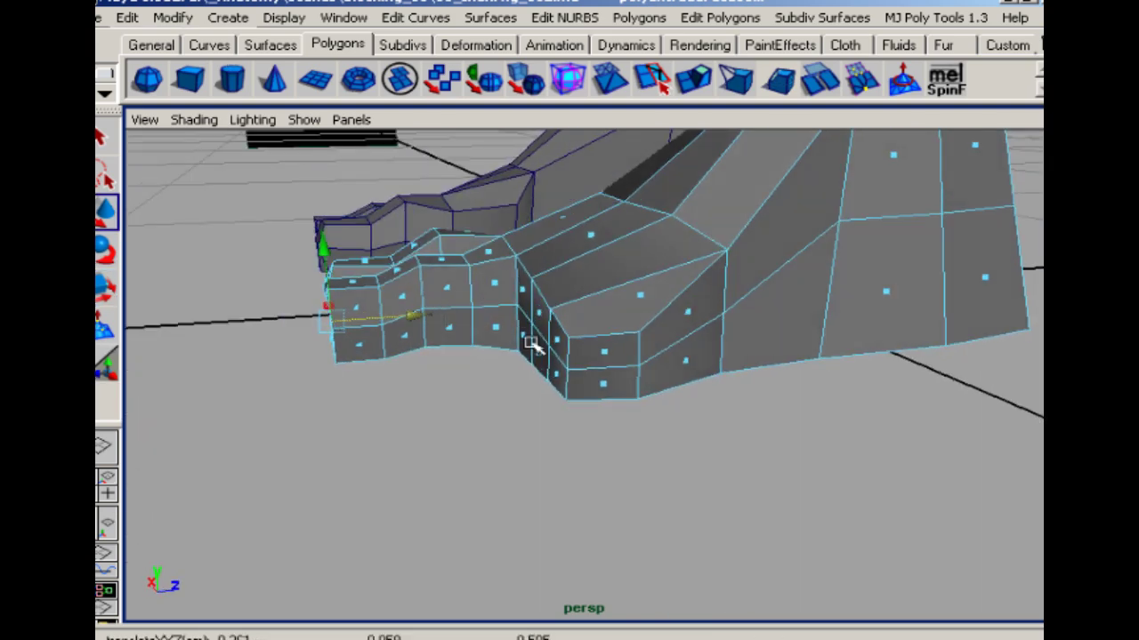
Raise the bottom vertices at the second toe's tip and shift the tip's middle vertices slightly forward along Z
alt+drag(531, 344, 491, 329)
key(F9)
drag(313, 305, 336, 317)
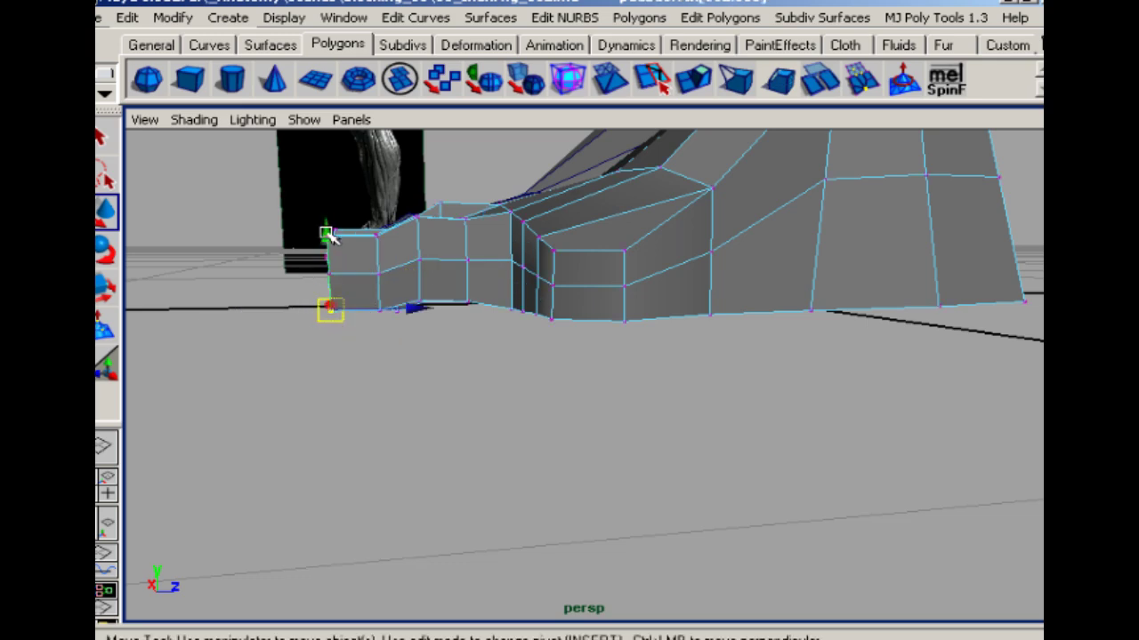
drag(326, 235, 340, 279)
mouse_move(342, 350)
alt+mouse_down()
mouse_move(433, 344)
mouse_move(357, 346)
alt+mouse_up()
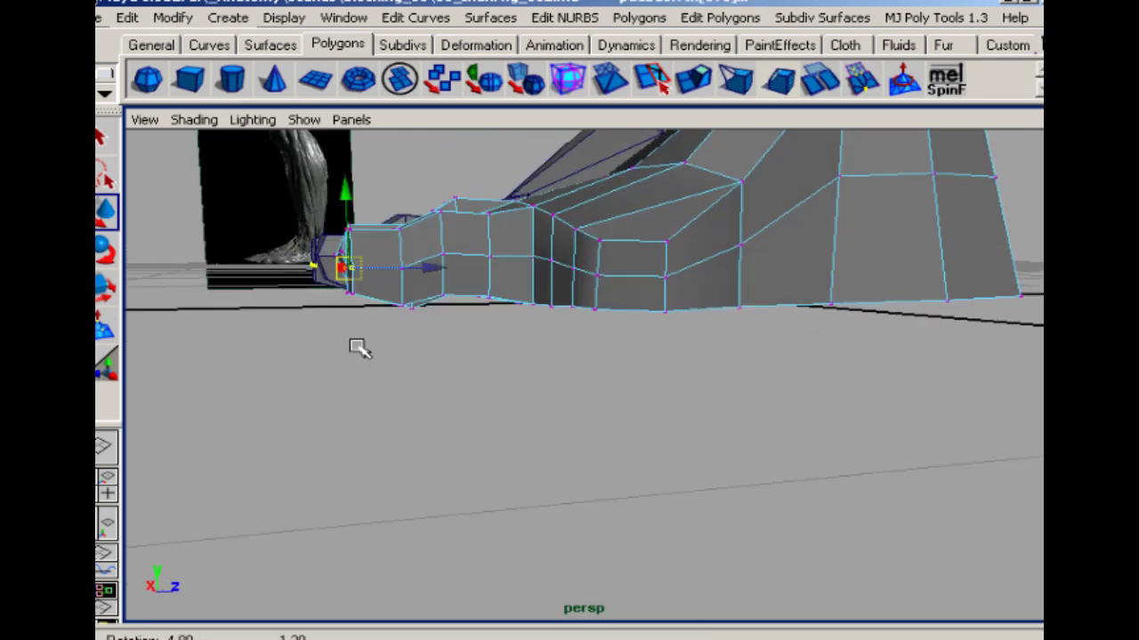
drag(429, 266, 419, 267)
alt+drag(377, 363, 391, 317)
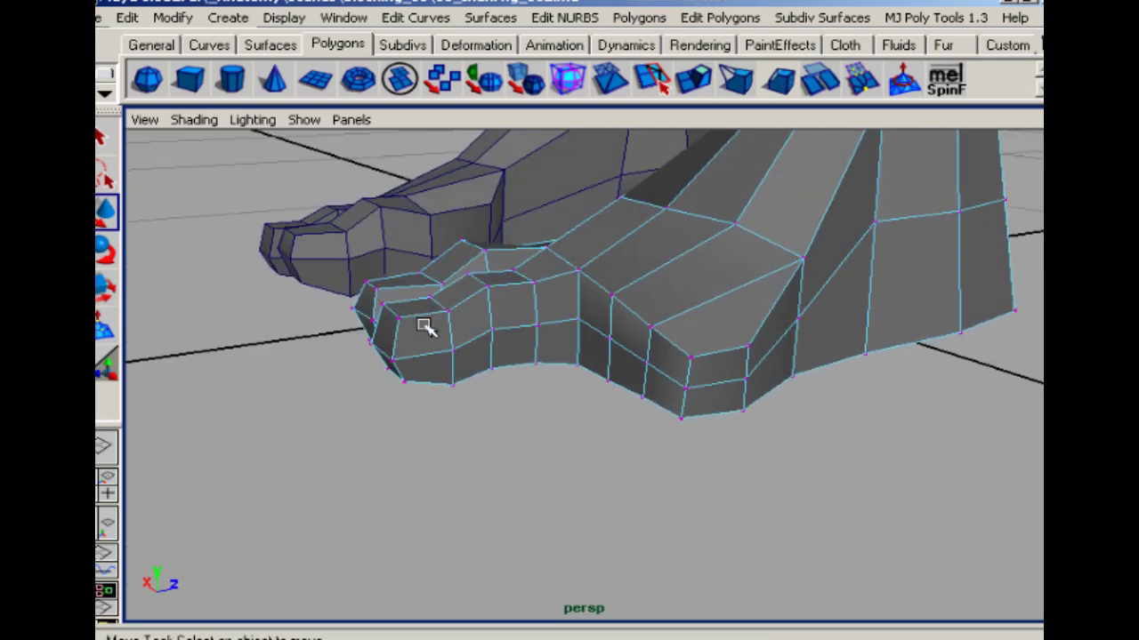
Select the two foremost top faces of the second toe and adjust their height along Y
click(414, 306)
shift+click(459, 290)
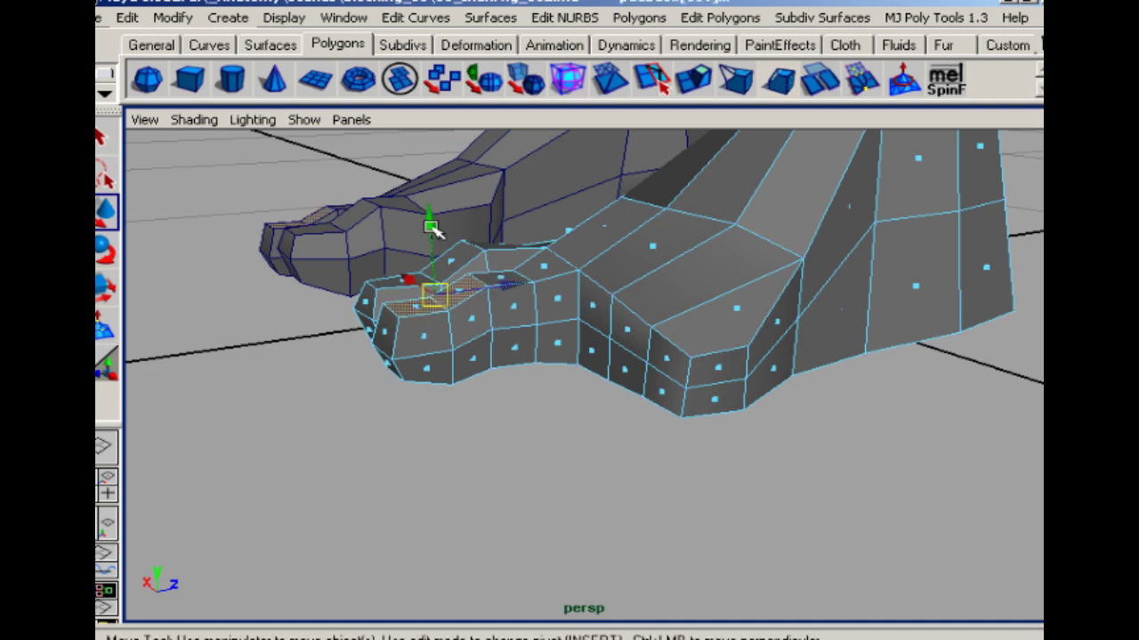
drag(431, 227, 721, 427)
Narrow the second toe's end faces to about 0.76 along X and fine-tune the width of the vertices behind them
click(735, 434)
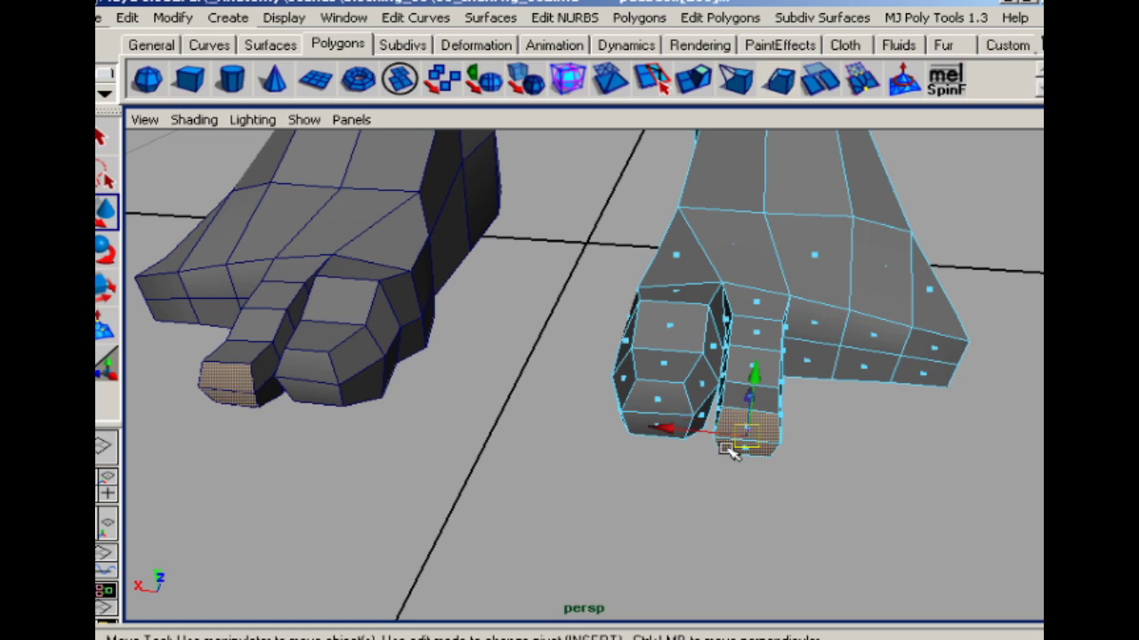
key(r)
drag(858, 449, 838, 454)
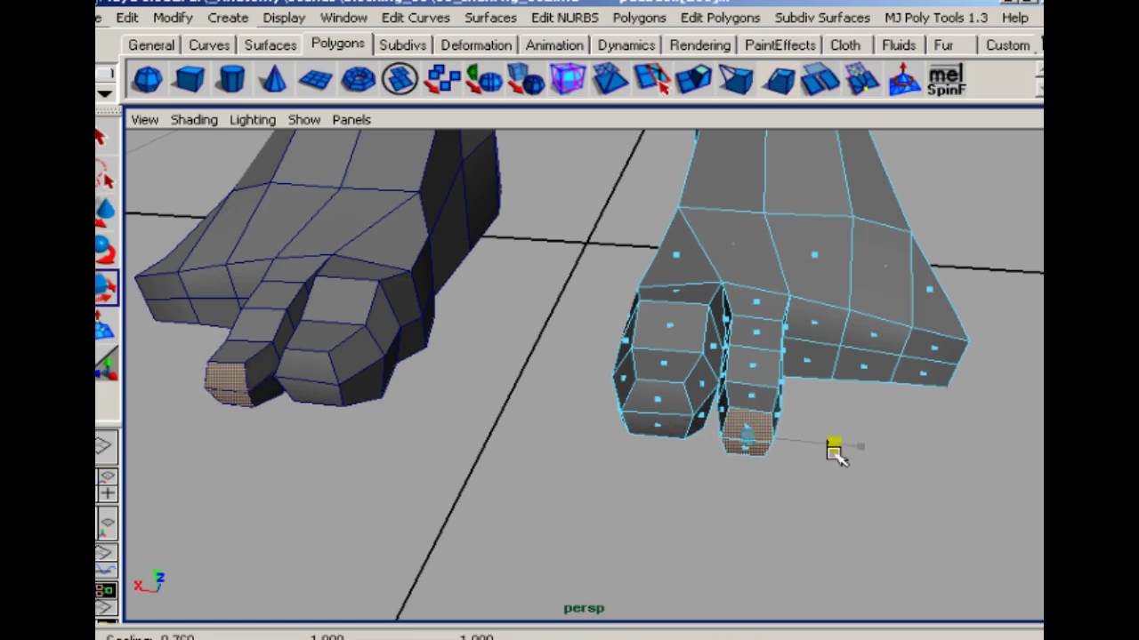
click(780, 500)
alt+drag(686, 429, 684, 435)
right_drag(740, 437, 674, 392)
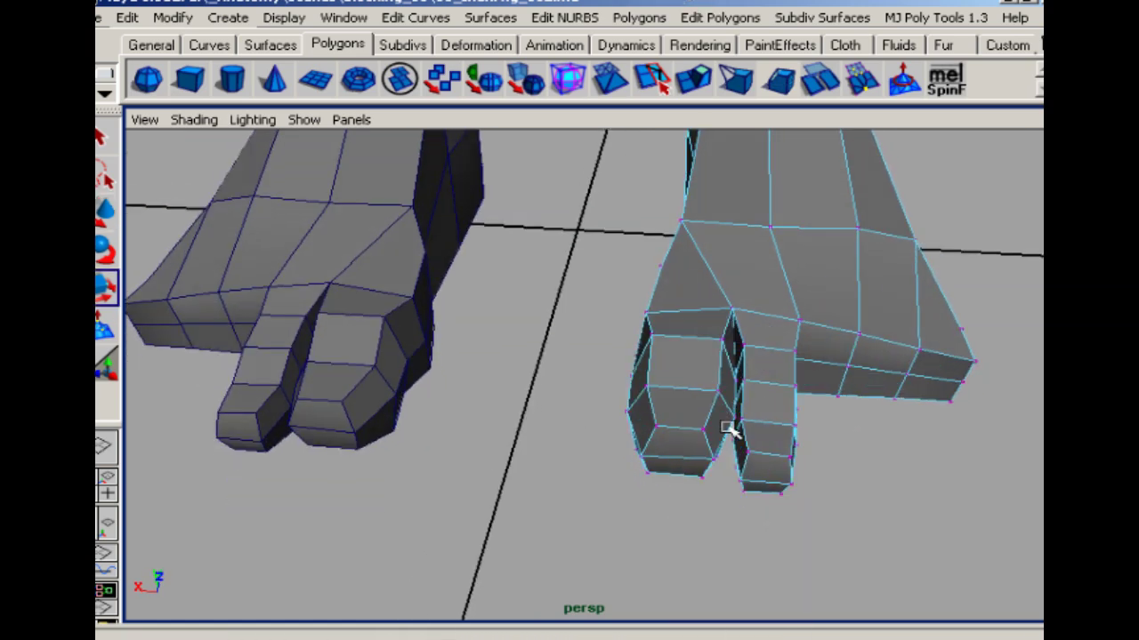
mouse_move(747, 451)
alt+mouse_down()
mouse_move(745, 428)
mouse_move(742, 439)
alt+mouse_up()
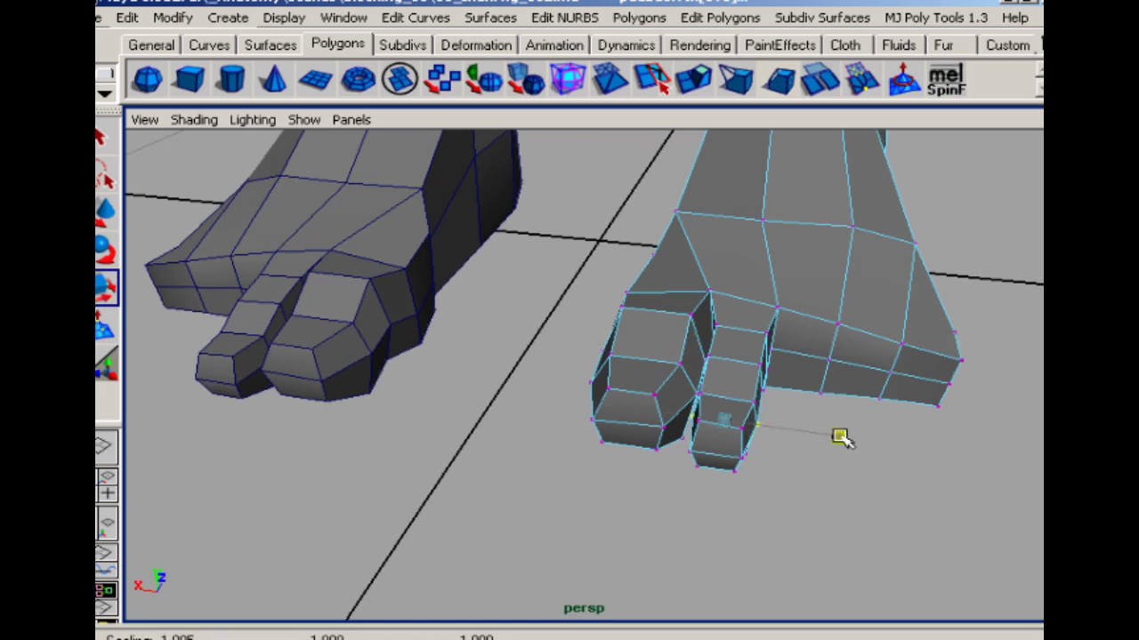
Slightly lower the top vertex near the base of the second toe
alt+drag(676, 412, 578, 344)
right_drag(501, 231, 470, 230)
click(486, 228)
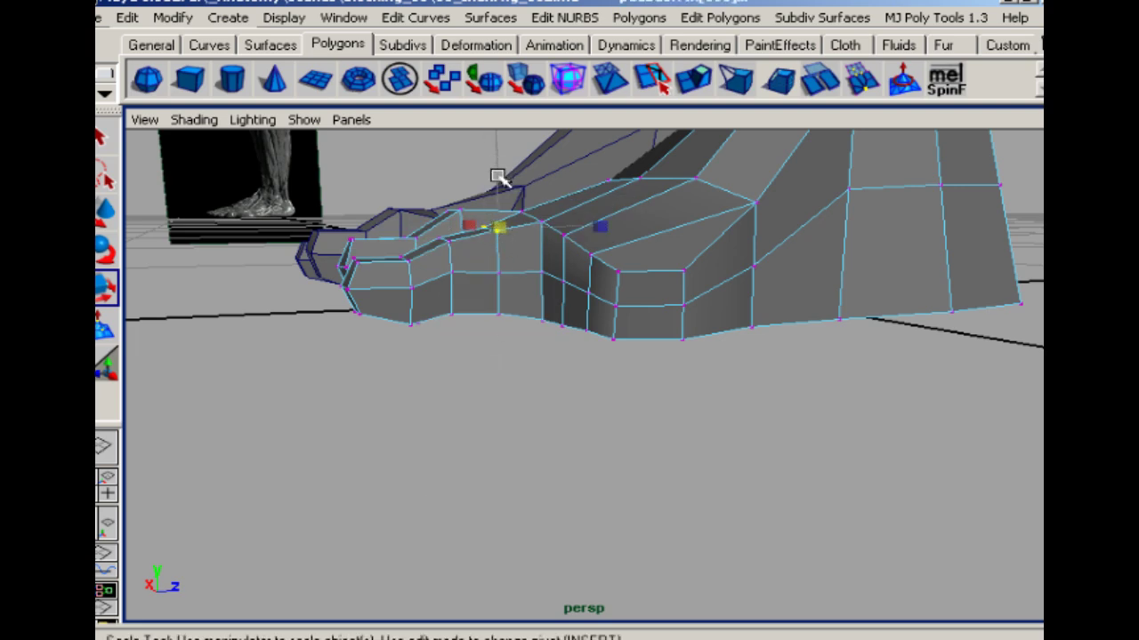
key(w)
drag(498, 157, 498, 156)
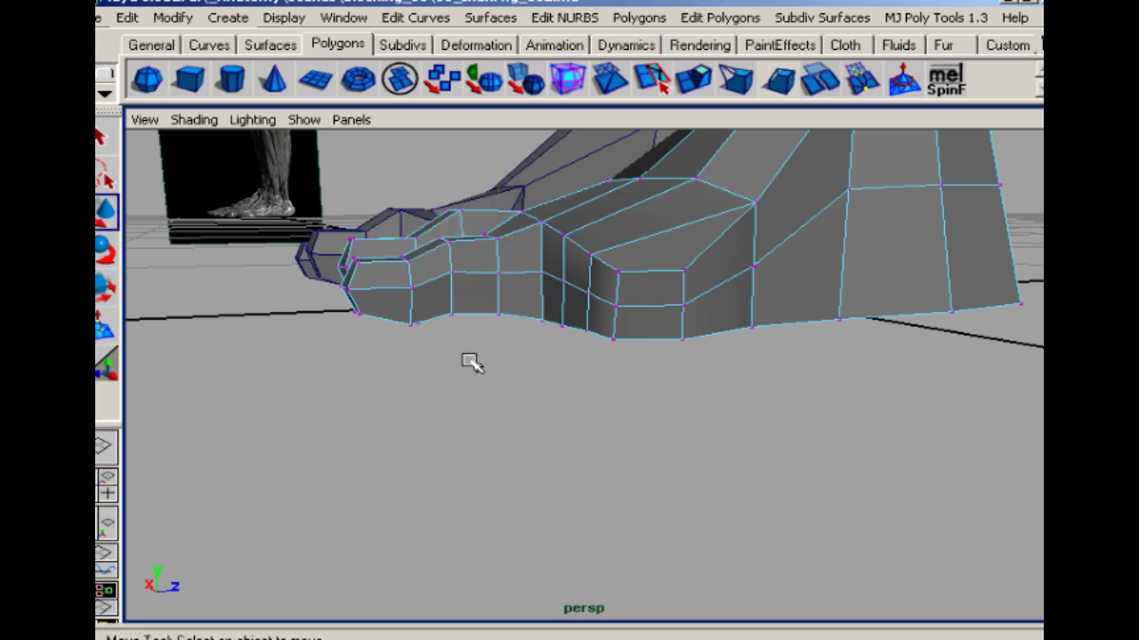
Examine the foot from several angles and then the whole figure against the reference image
alt+drag(470, 362, 614, 403)
alt+right_drag(718, 447, 610, 328)
alt+middle_drag(610, 328, 696, 424)
alt+right_drag(696, 424, 645, 405)
alt+drag(645, 405, 625, 349)
alt+middle_drag(625, 350, 616, 430)
alt+right_drag(616, 430, 566, 342)
alt+middle_drag(566, 342, 576, 426)
alt+right_drag(576, 425, 566, 435)
alt+drag(567, 435, 576, 430)
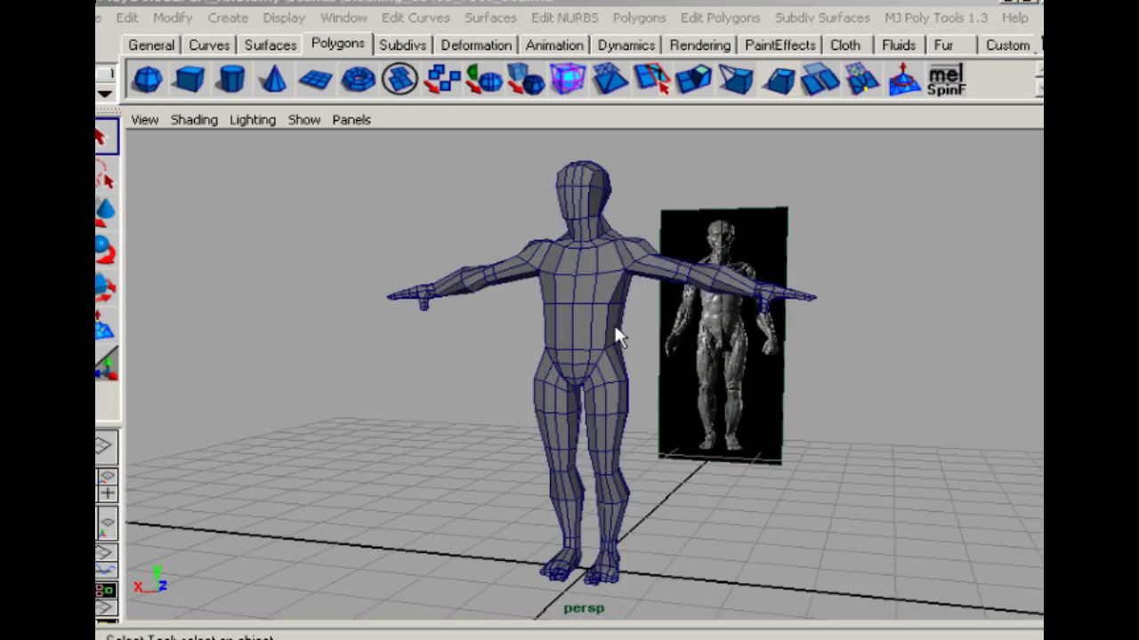
Insert a horizontal edge loop around the abdomen by splitting the edge ring at the torso's side
alt+right_drag(446, 353, 629, 394)
click(599, 386)
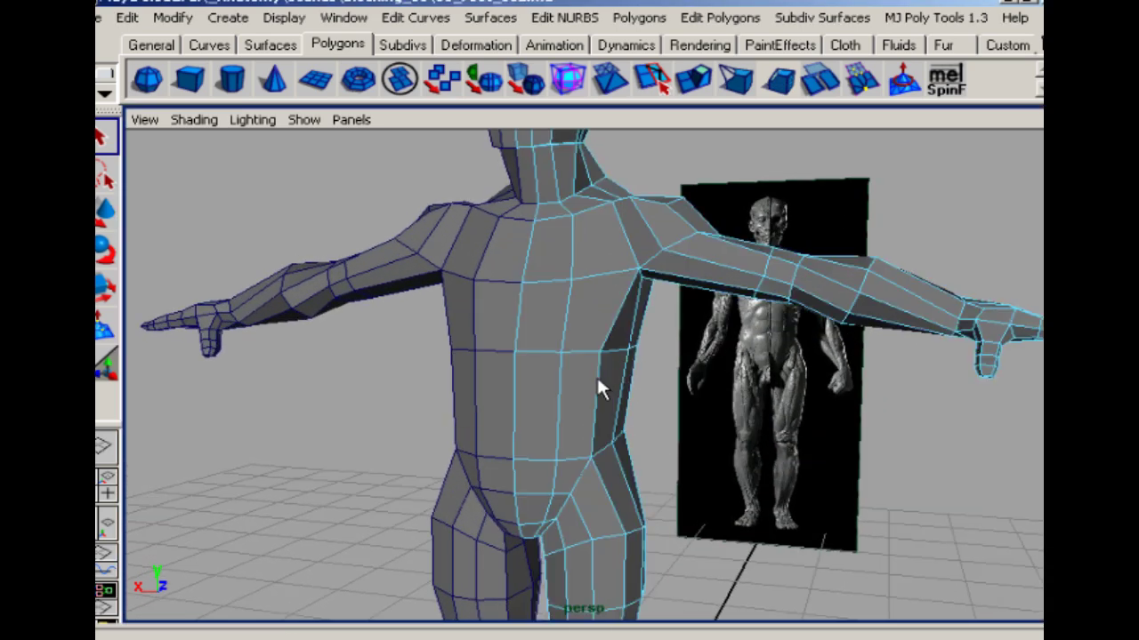
click(925, 18)
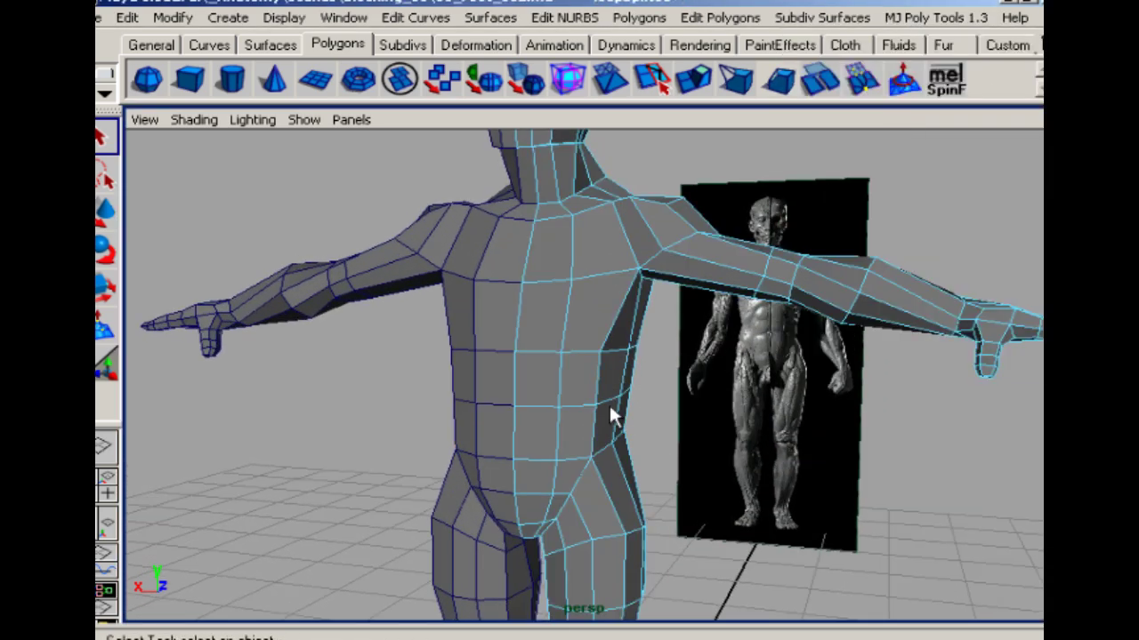
Move the waist's side vertices inward and the side vertices above the hips outward along X
right_drag(649, 396, 587, 395)
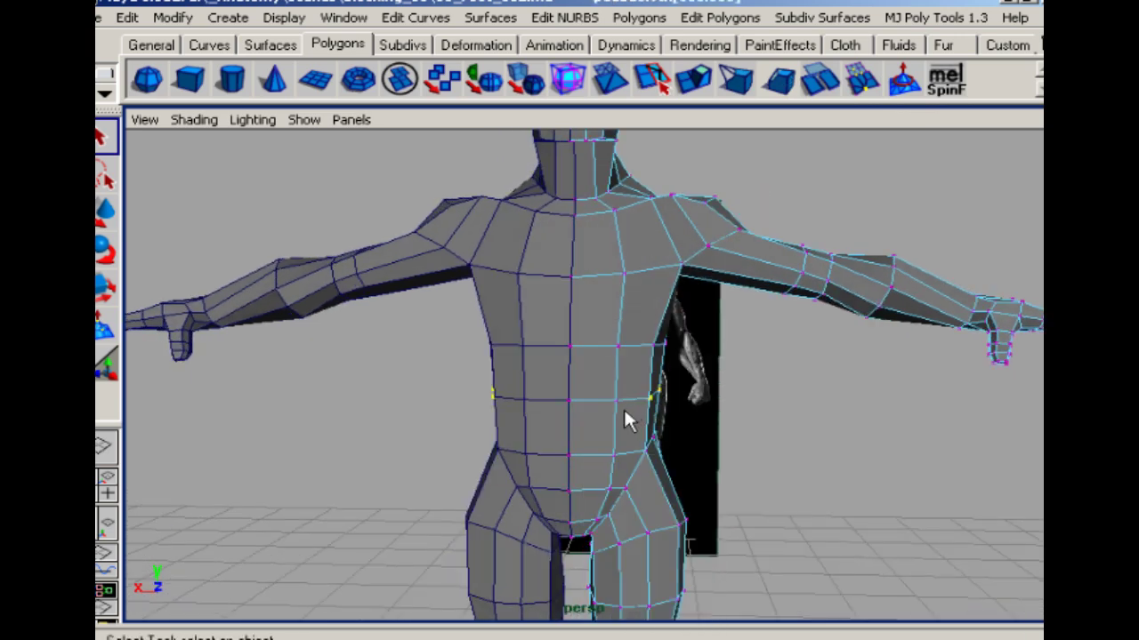
key(w)
drag(571, 390, 564, 390)
click(710, 393)
drag(668, 422, 639, 456)
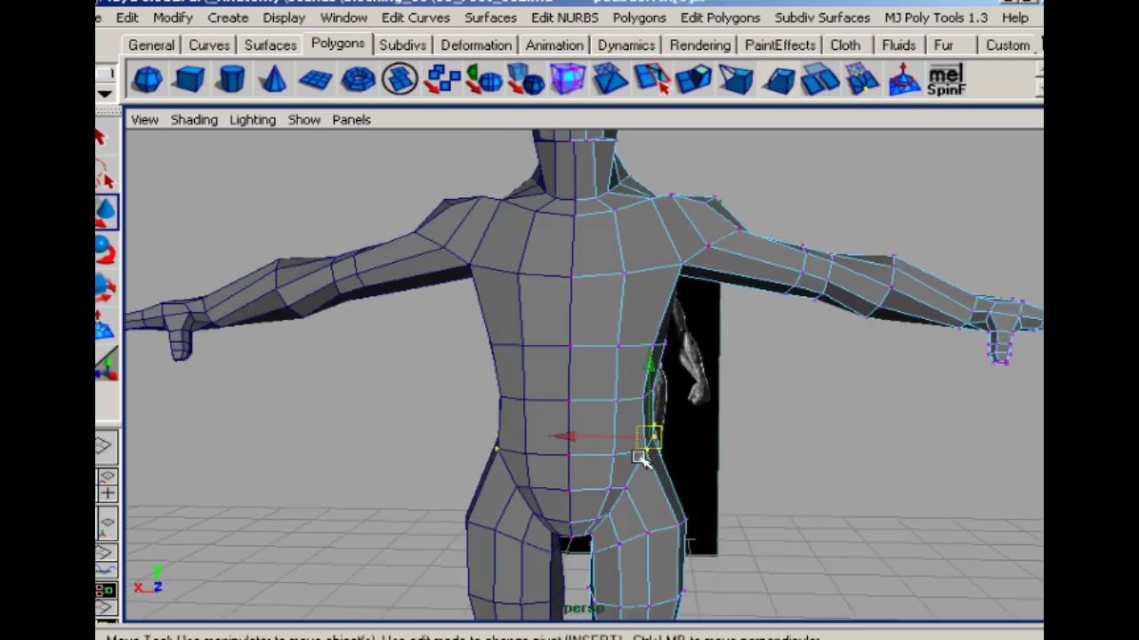
drag(563, 436, 572, 434)
click(721, 386)
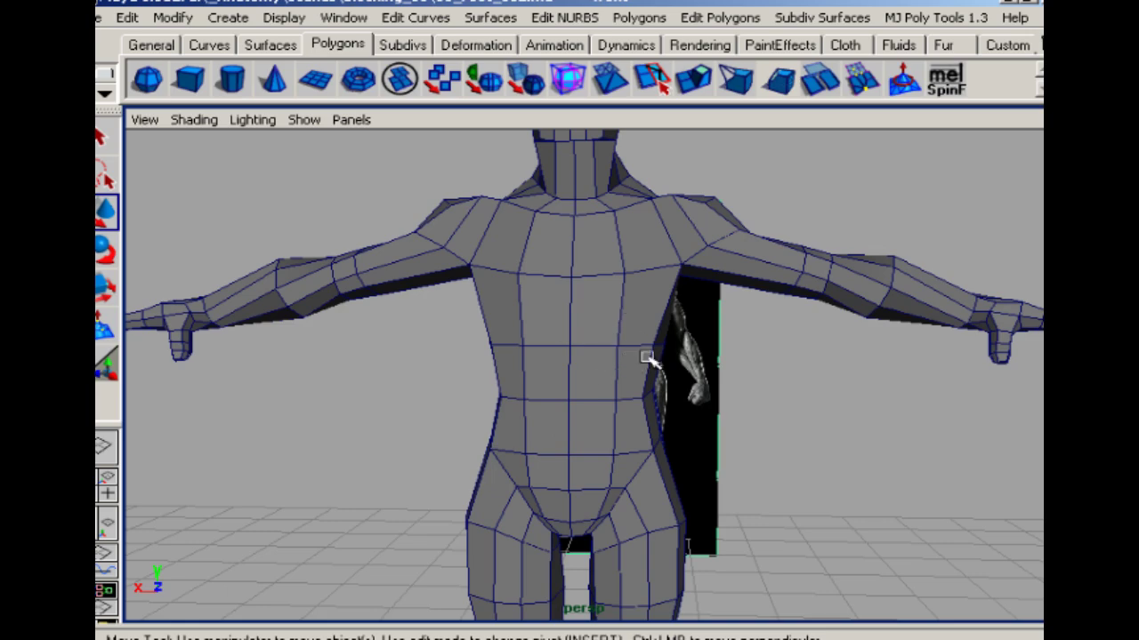
Insert a horizontal edge loop around the middle of the neck by splitting its vertical edge ring
alt+drag(646, 358, 382, 361)
click(451, 383)
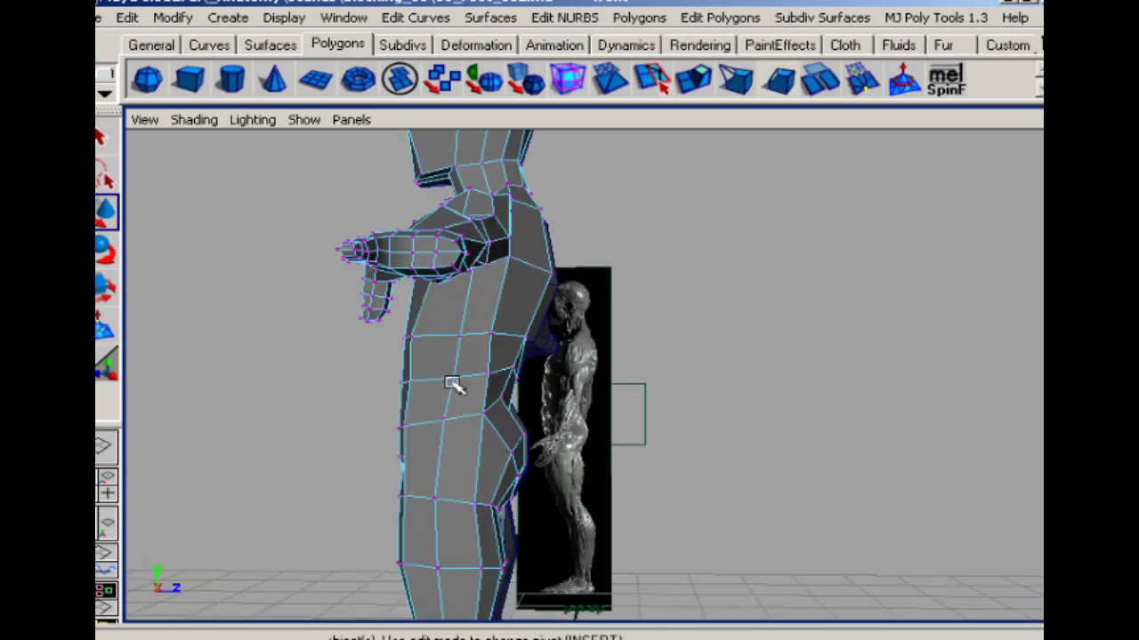
alt+drag(377, 414, 448, 439)
right_drag(488, 172, 488, 135)
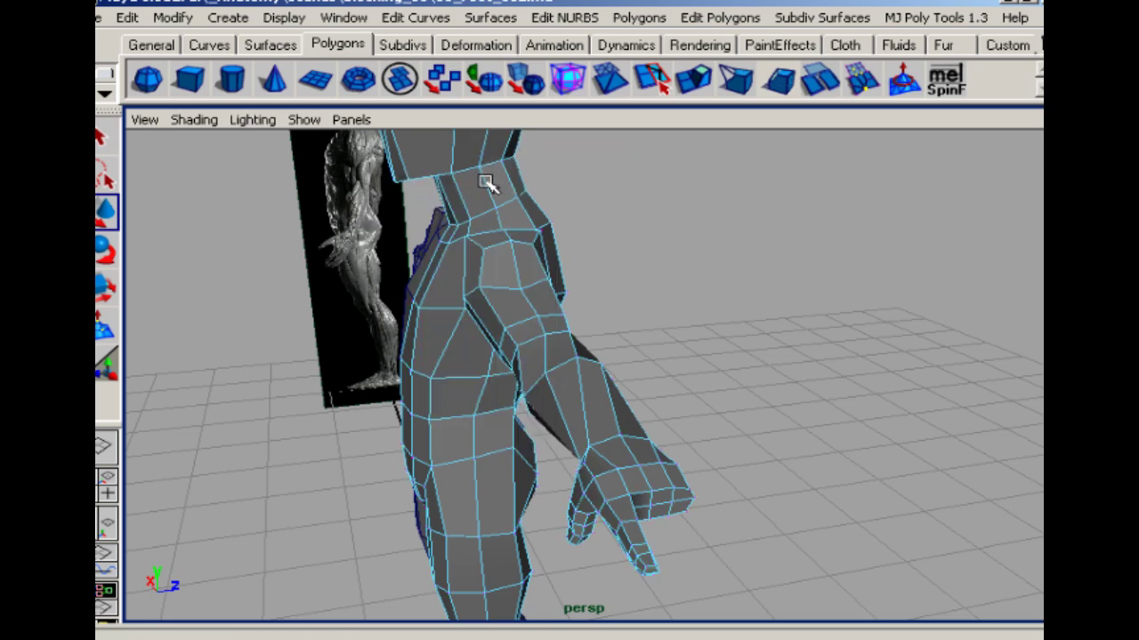
click(488, 182)
click(899, 18)
click(878, 105)
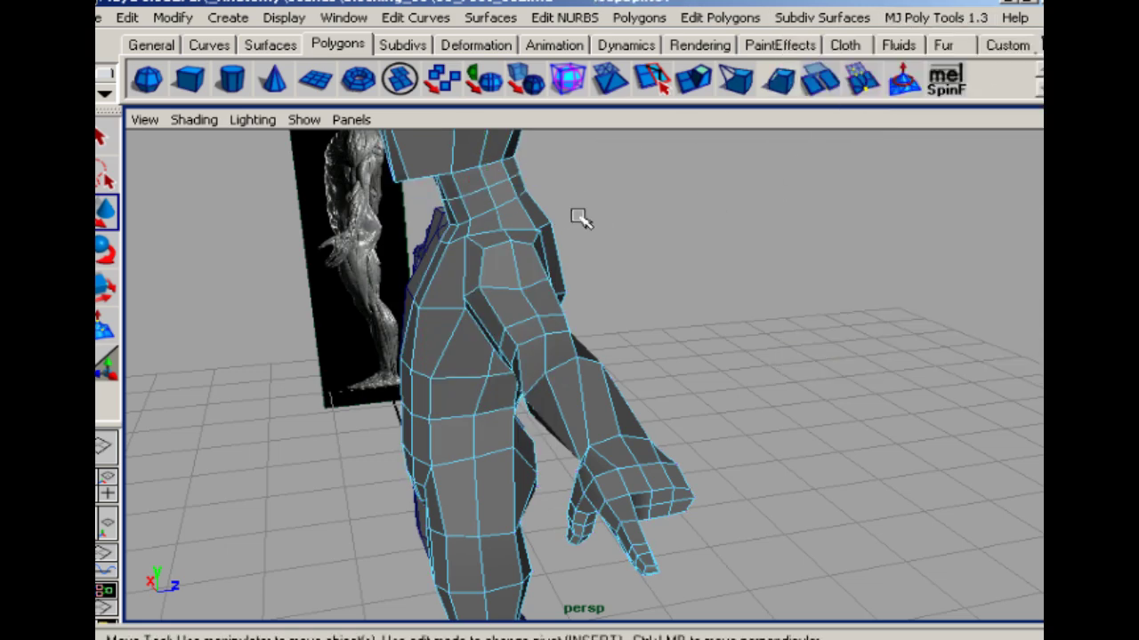
Move the vertices at the back of the neck slightly forward along Z
alt+drag(577, 215, 521, 176)
right_drag(523, 168, 502, 168)
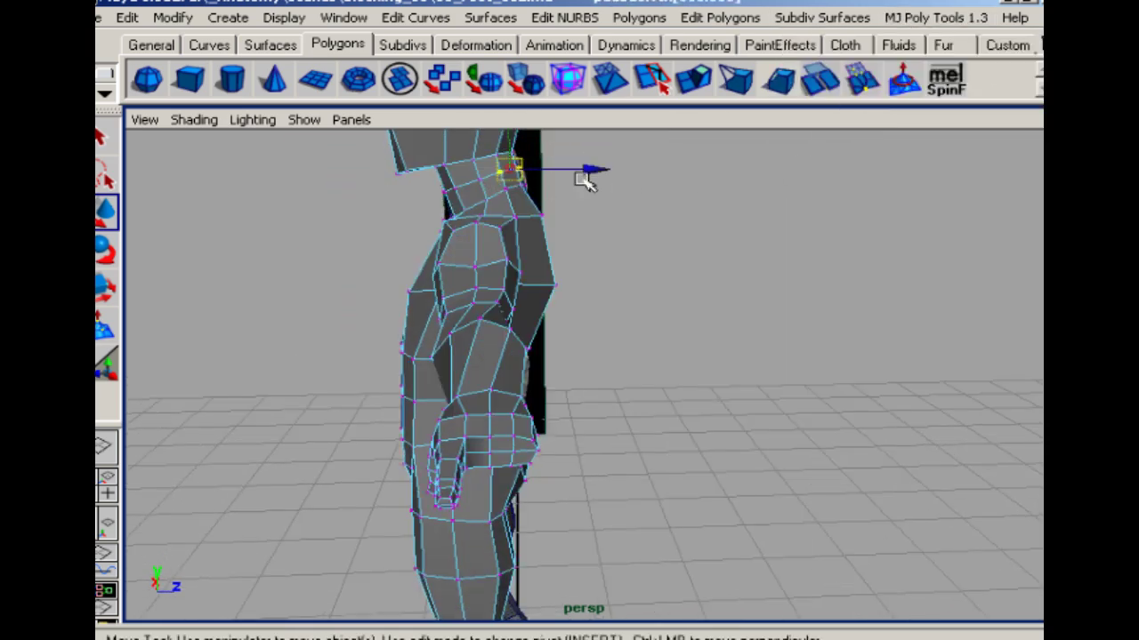
drag(592, 171, 585, 172)
click(597, 208)
click(459, 185)
click(377, 256)
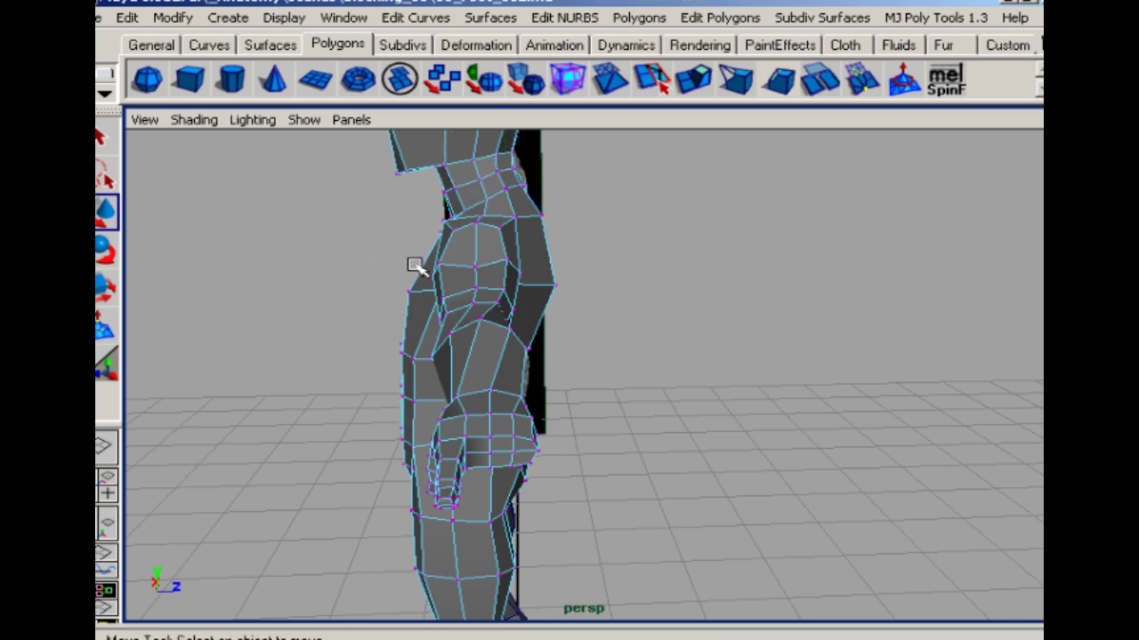
Move the mid-face vertex beside the head's center line inward along X
alt+drag(541, 289, 820, 409)
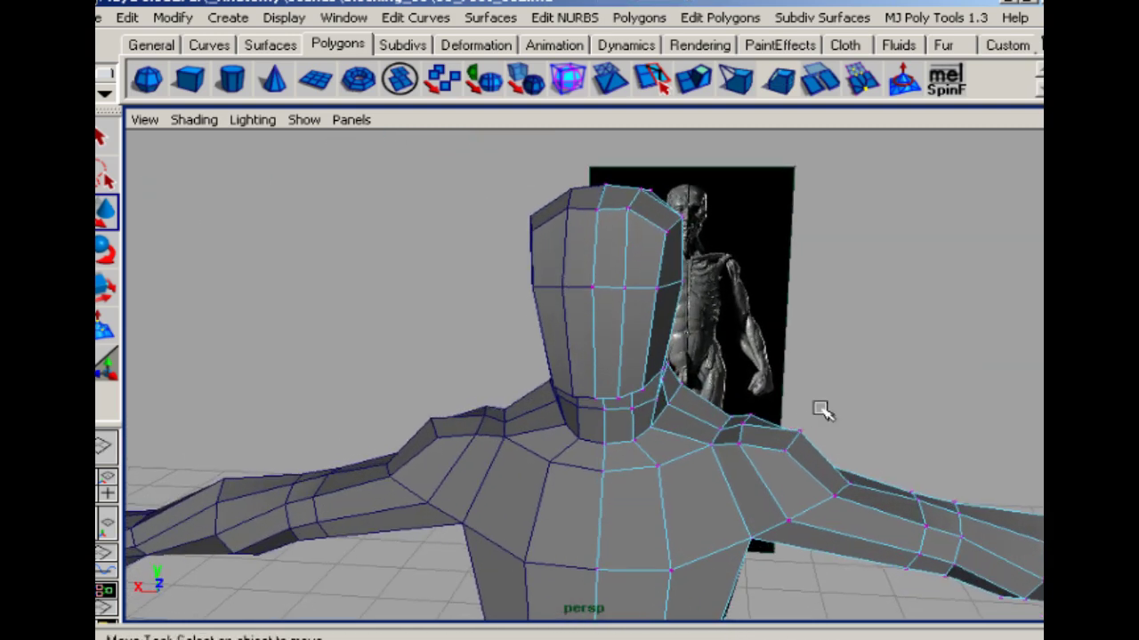
click(623, 288)
drag(606, 286, 527, 290)
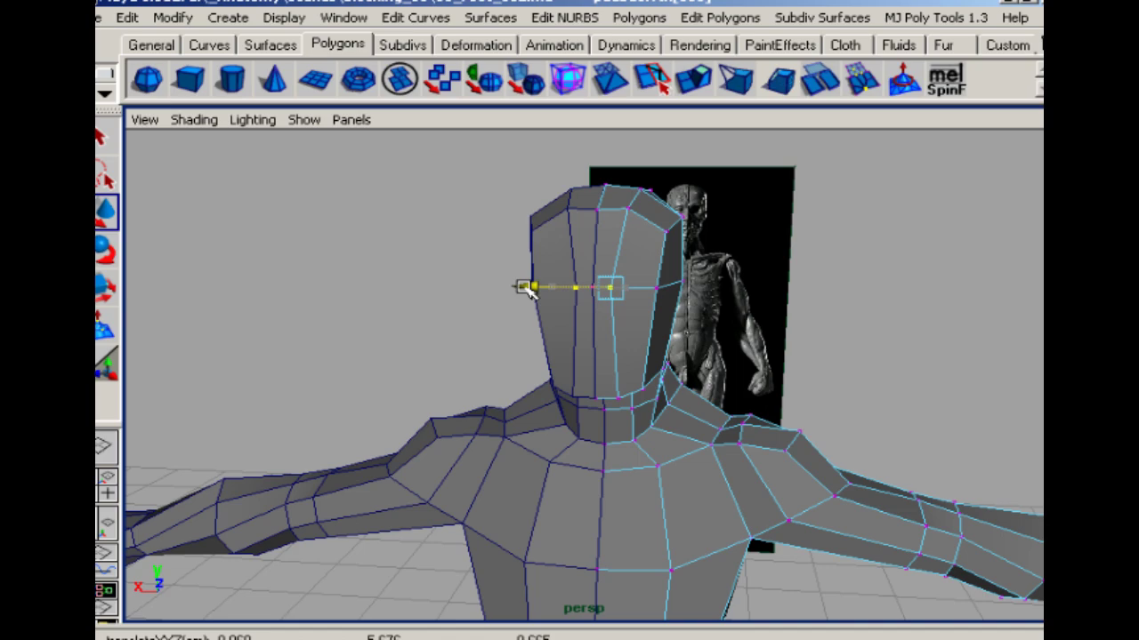
click(449, 347)
click(597, 208)
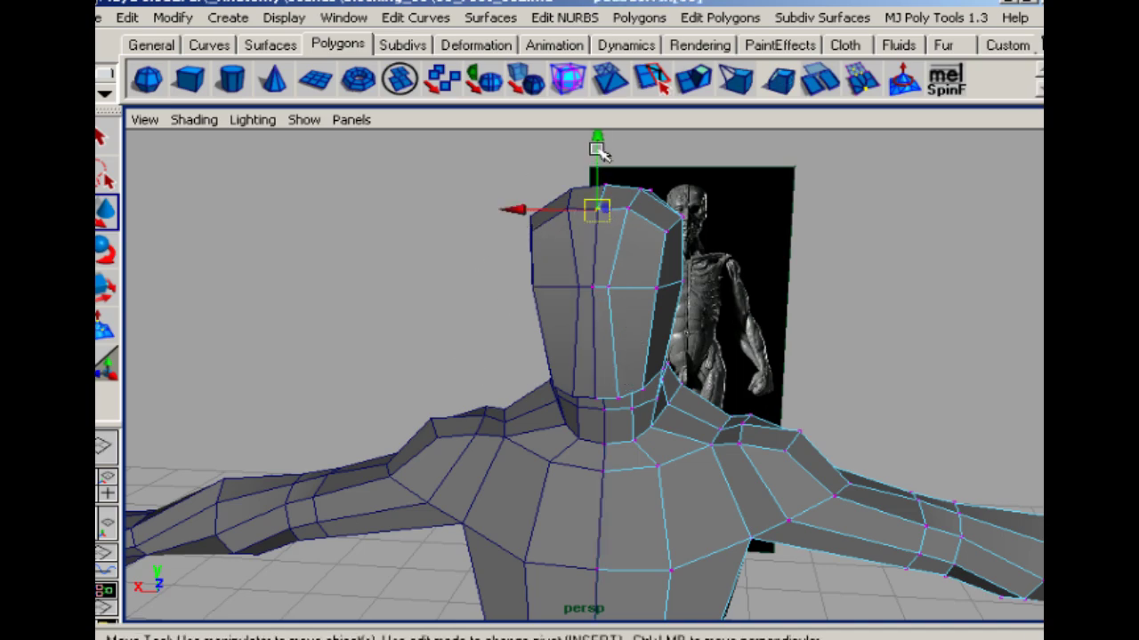
Examine the overall proportions of the whole figure from the front and side
mouse_move(656, 305)
alt+mouse_down()
mouse_move(267, 300)
mouse_move(461, 302)
mouse_move(611, 368)
mouse_move(503, 287)
mouse_move(648, 294)
alt+mouse_up()
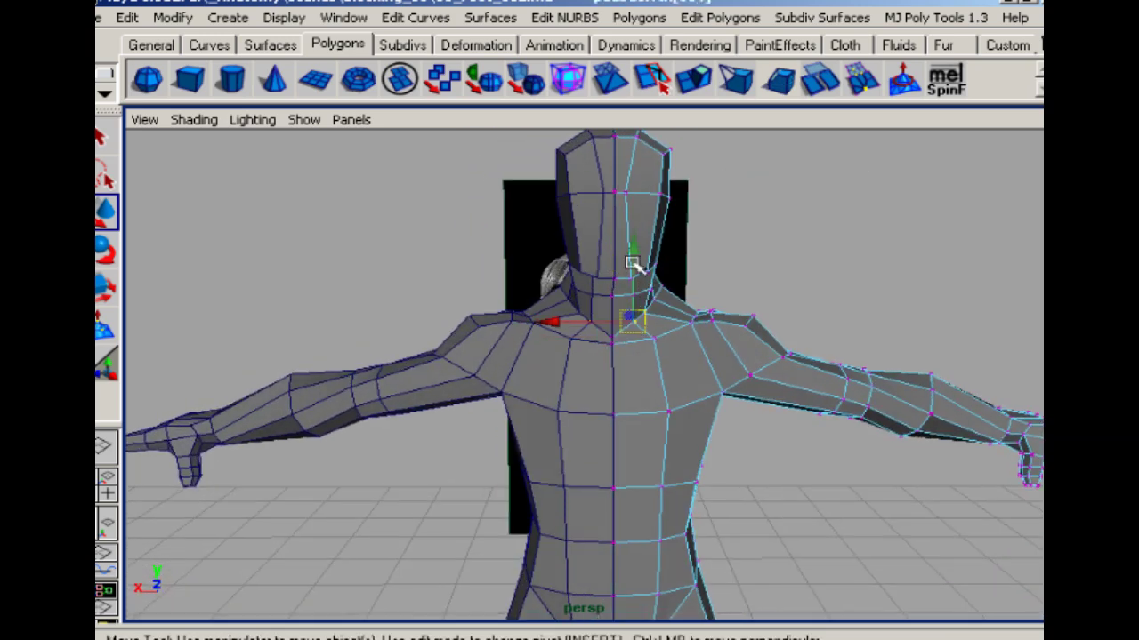
alt+middle_drag(680, 372, 672, 279)
alt+right_drag(672, 279, 445, 286)
alt+middle_drag(573, 311, 579, 226)
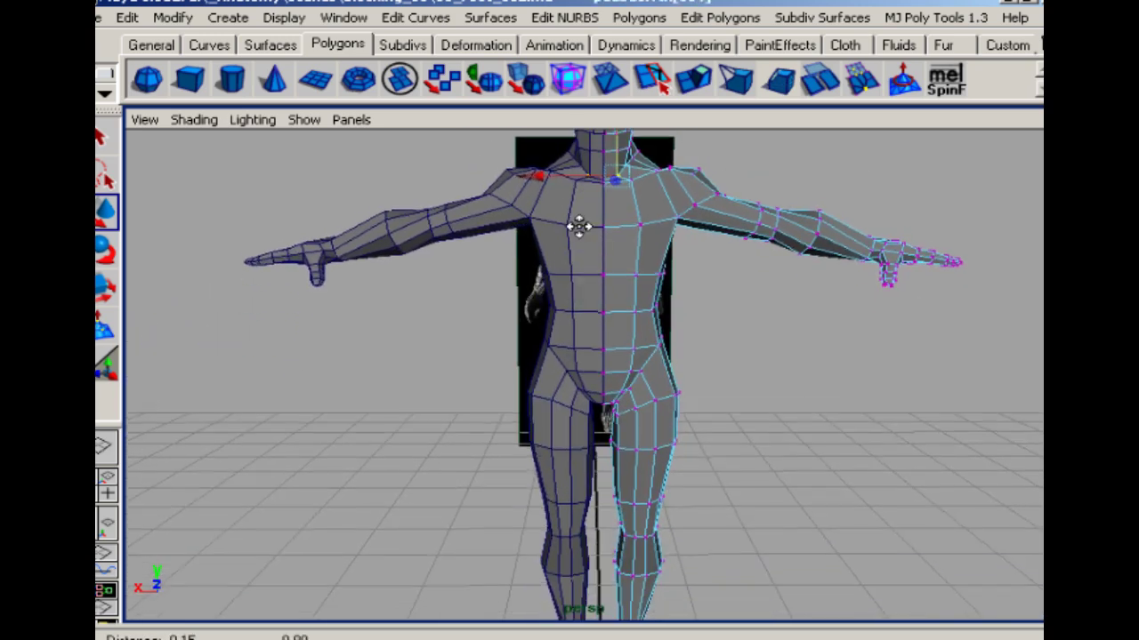
alt+drag(598, 297, 454, 308)
alt+right_drag(453, 308, 329, 309)
alt+drag(329, 309, 569, 296)
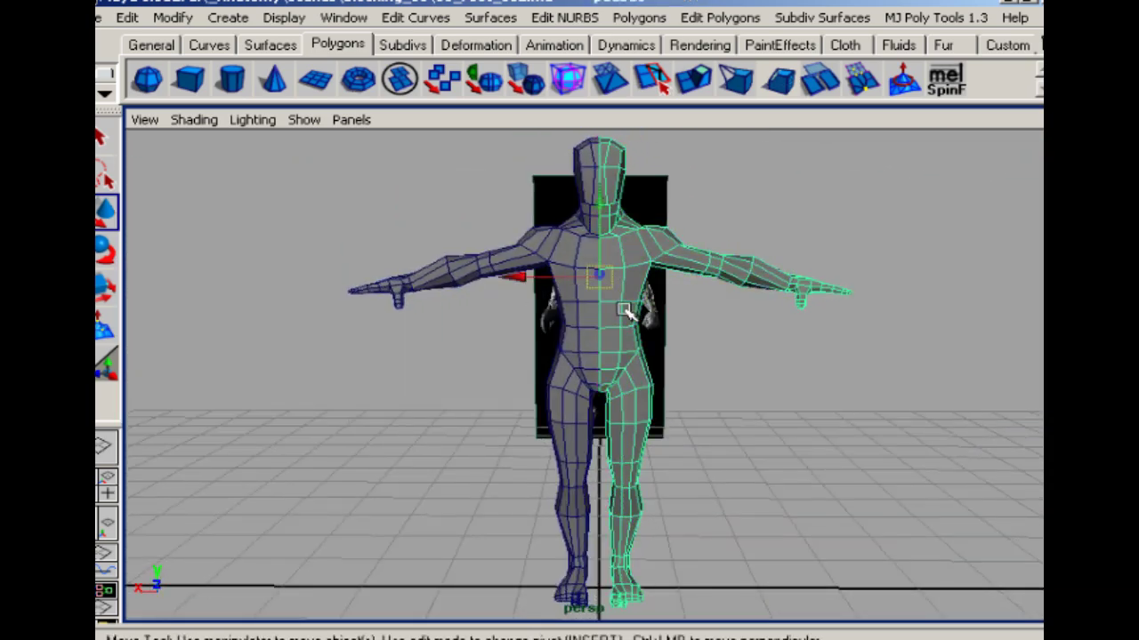
click(685, 346)
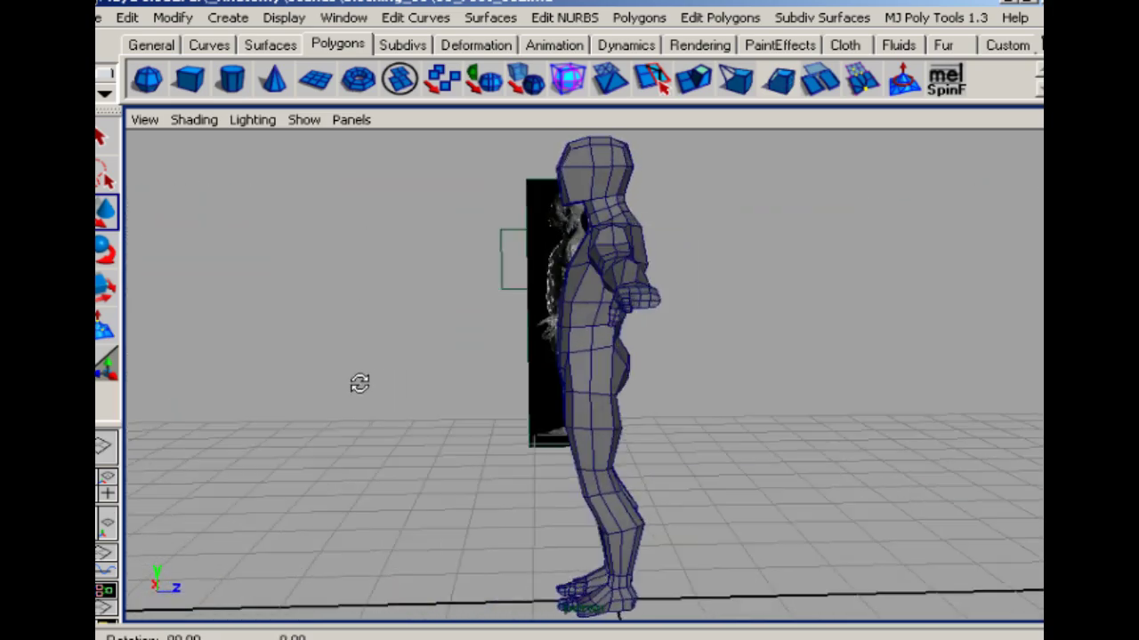